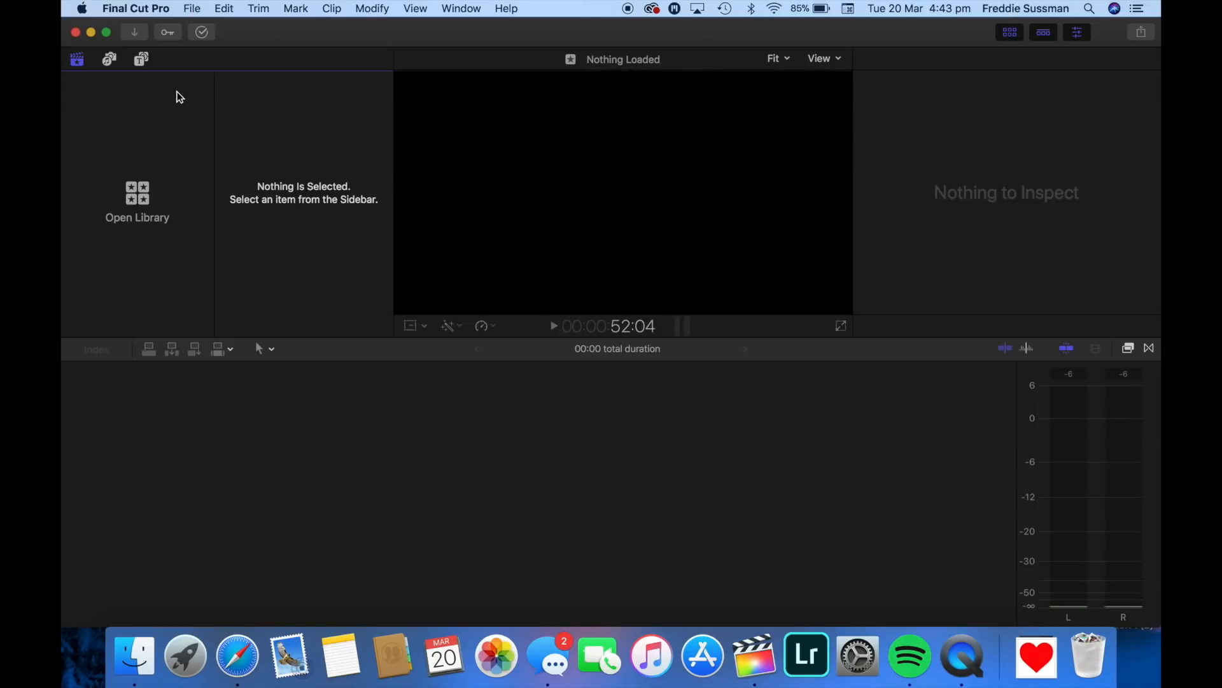
Step: Start a new library and name it "tutorial fcp beginners"
left_click(192, 9)
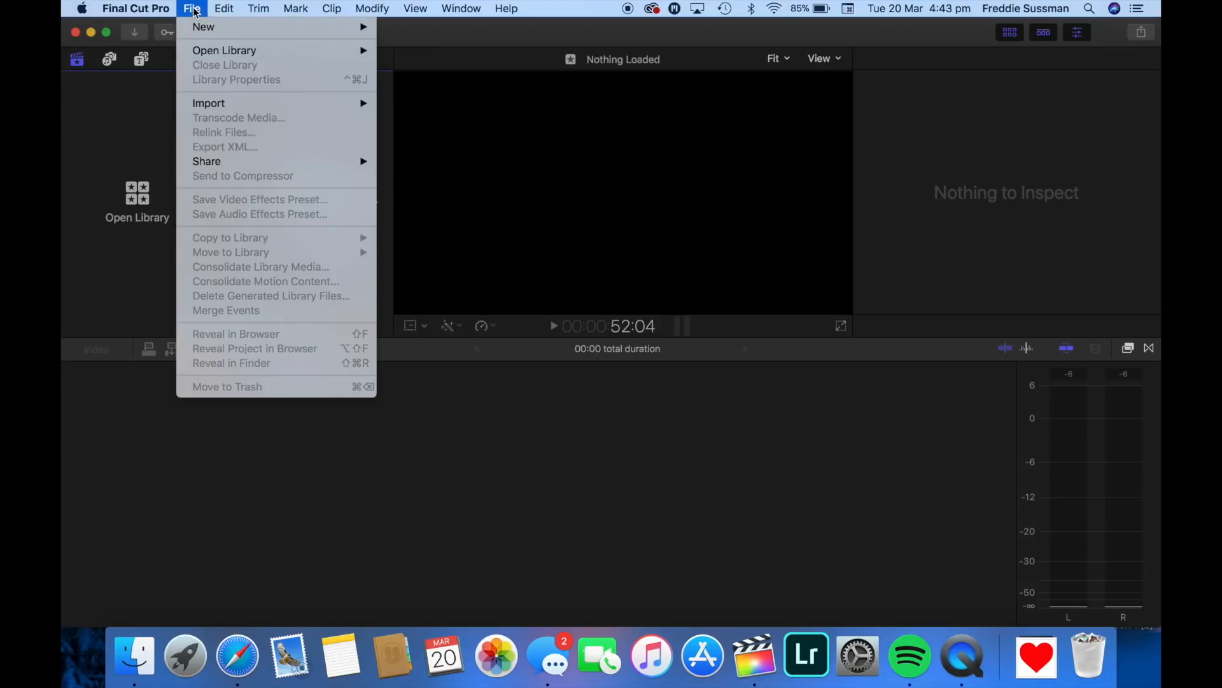
mouse_move(207, 26)
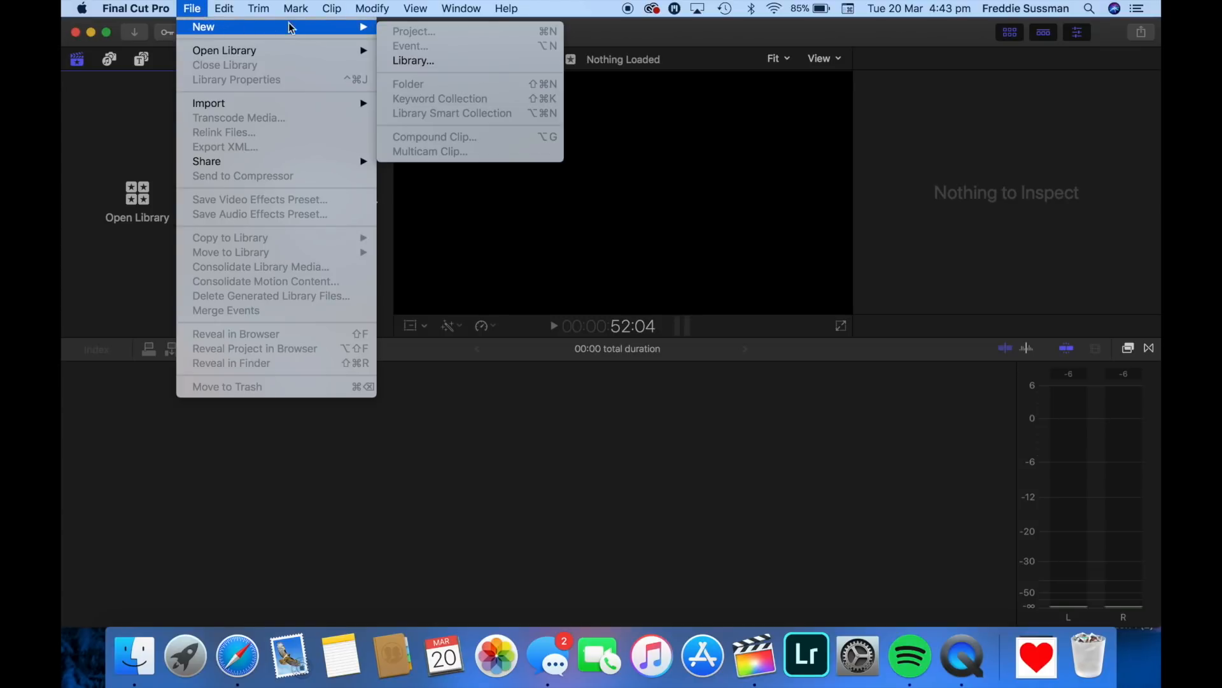
left_click(425, 62)
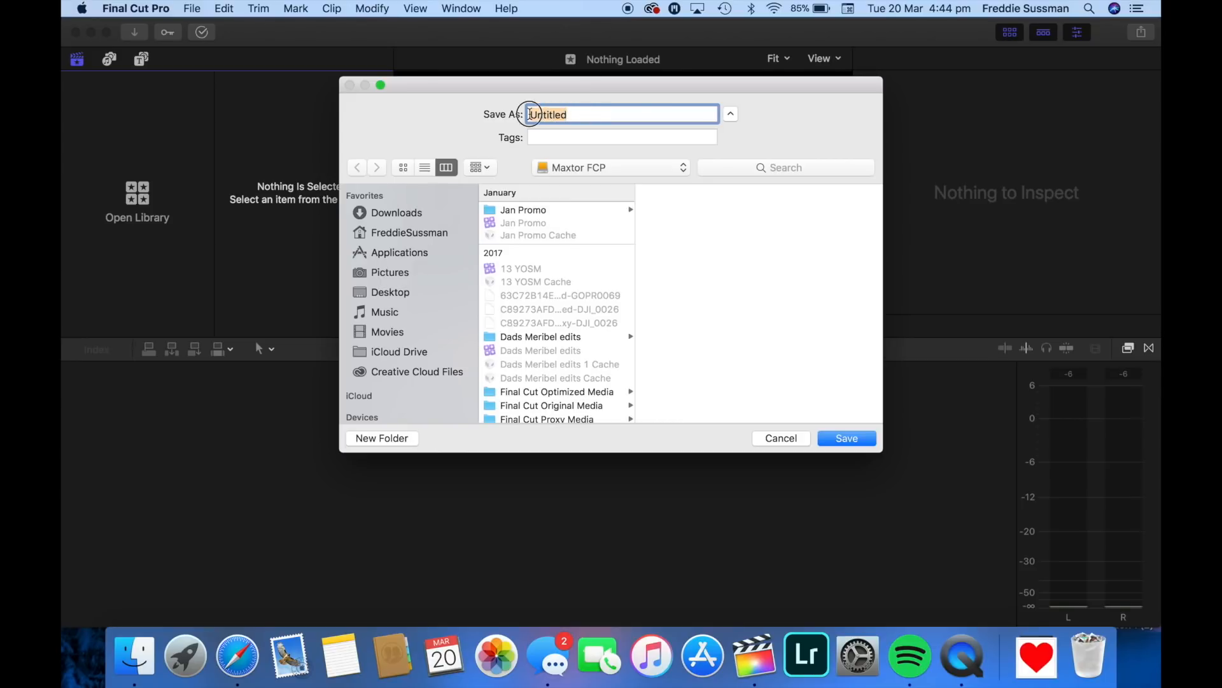
type("tutorial fcp beg")
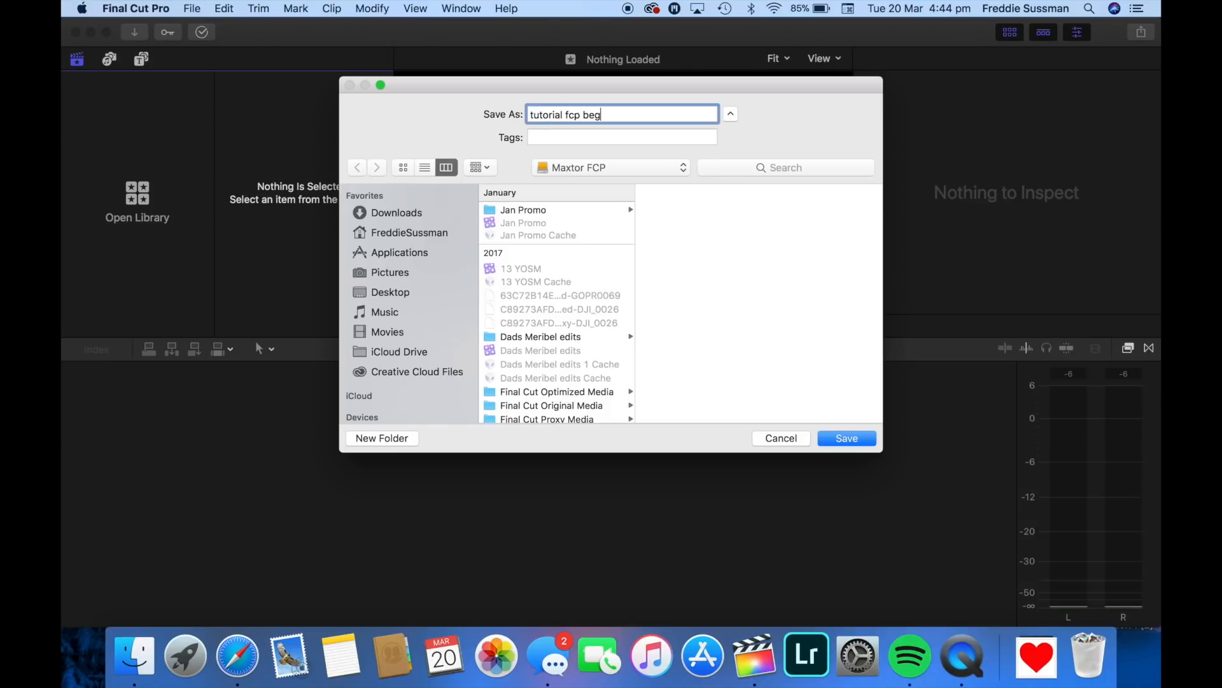
type("inners")
Step: Examine the drives and folders available as a save location for the new library
scroll(438, 293, "down", 4)
scroll(439, 298, "down", 1)
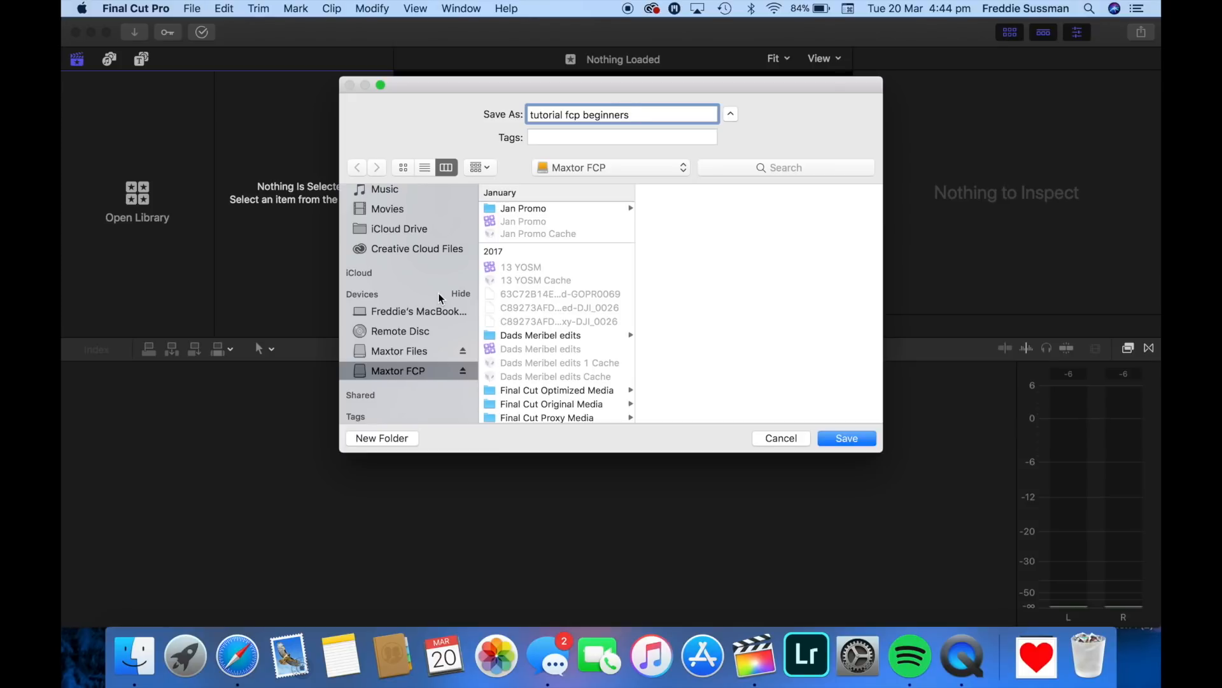
scroll(438, 293, "up", 5)
scroll(438, 293, "down", 5)
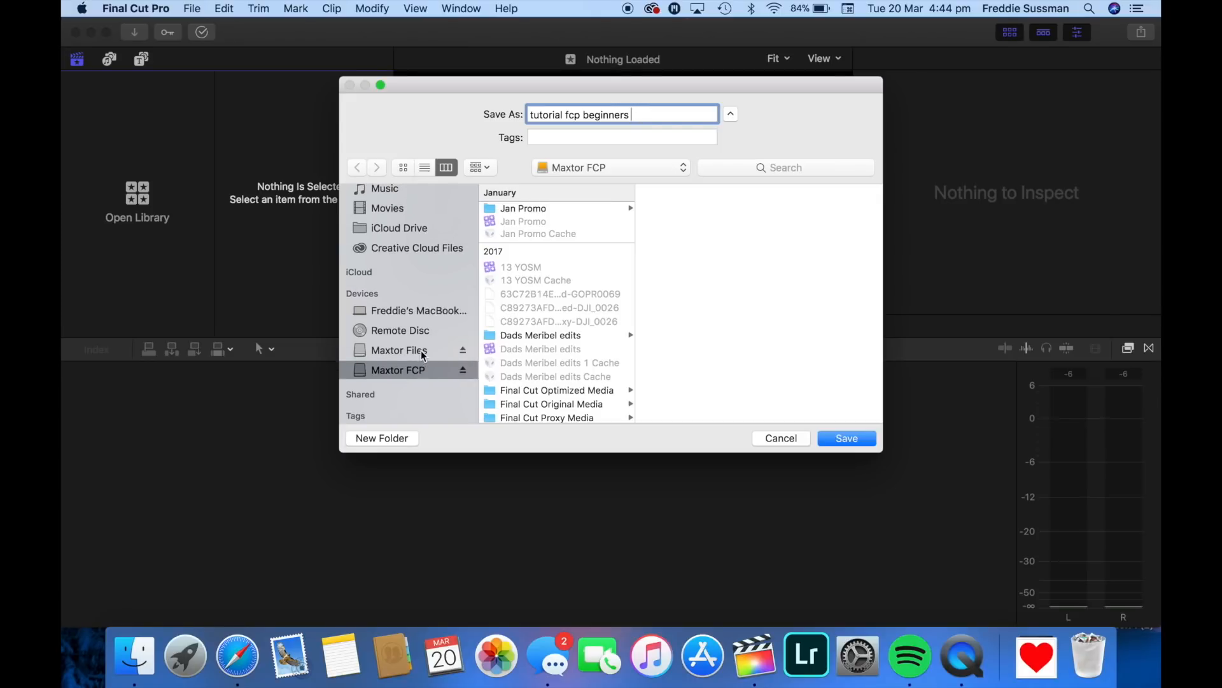
left_click(621, 167)
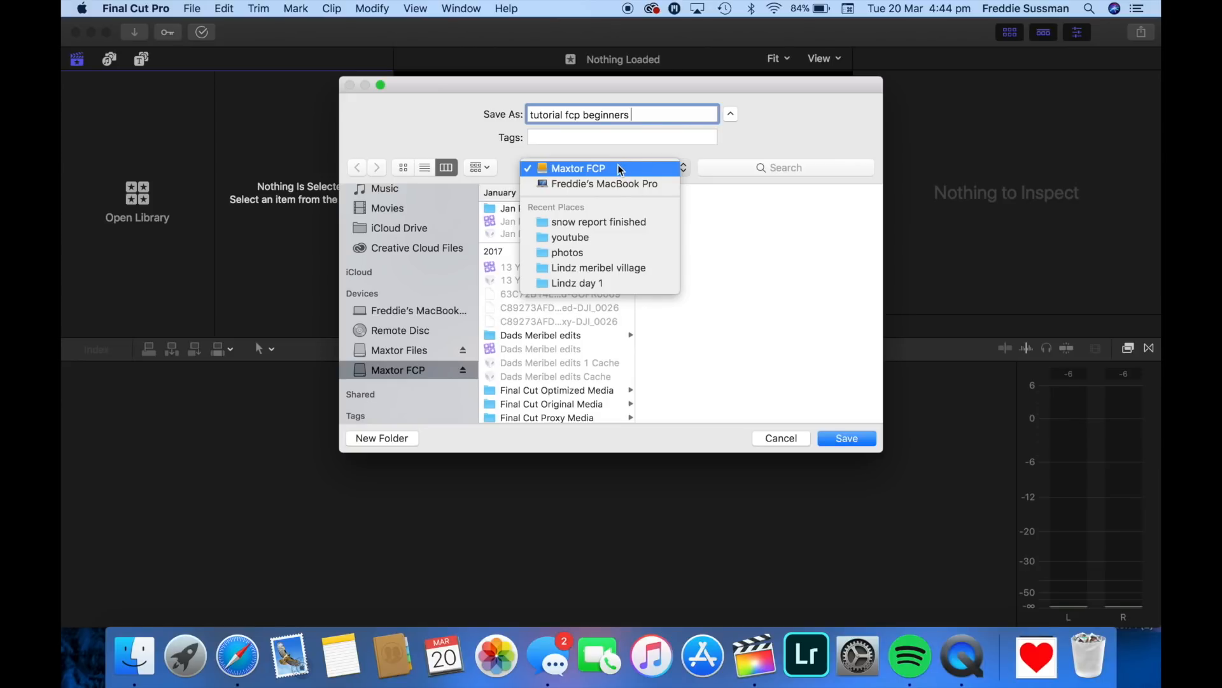
left_click(618, 167)
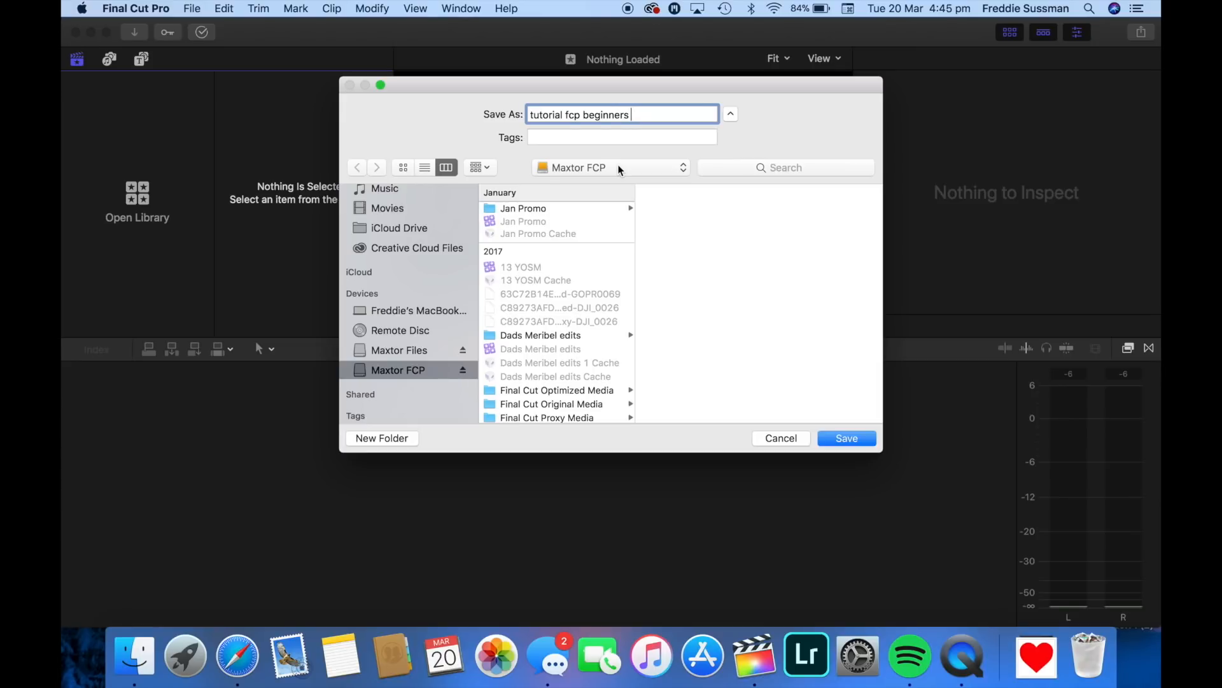
scroll(421, 296, "up", 5)
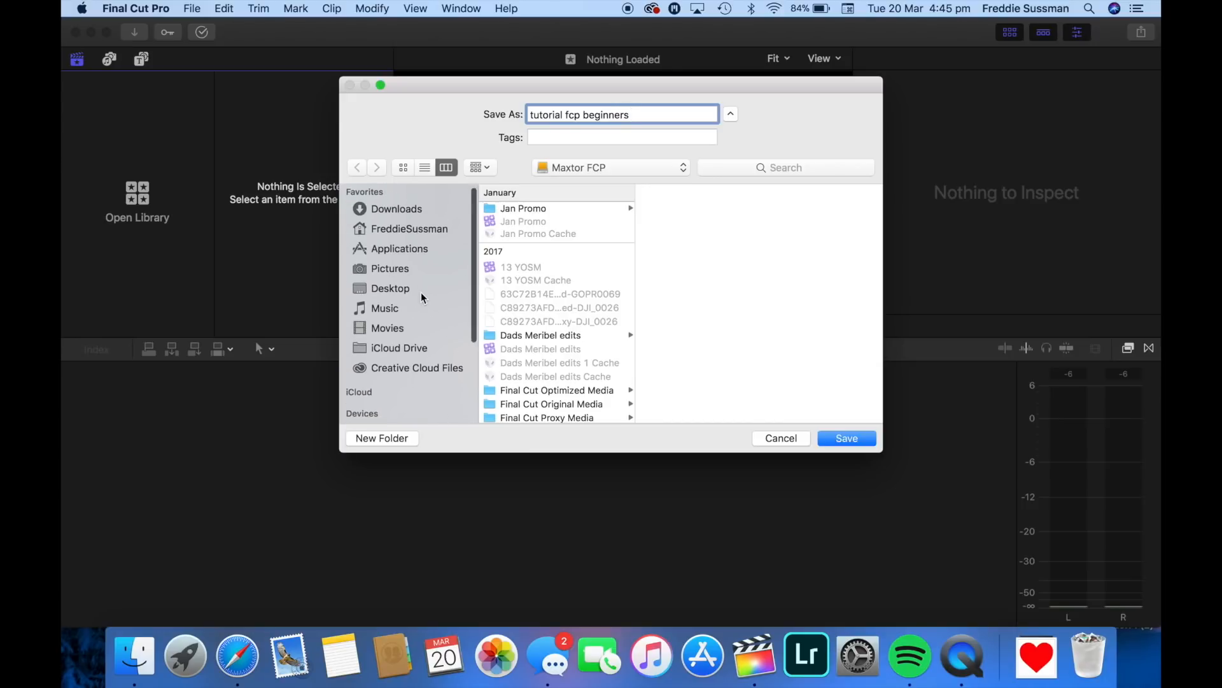
Step: Choose the Desktop as the new library's save location
left_click(421, 293)
scroll(404, 252, "down", 4)
scroll(403, 252, "up", 4)
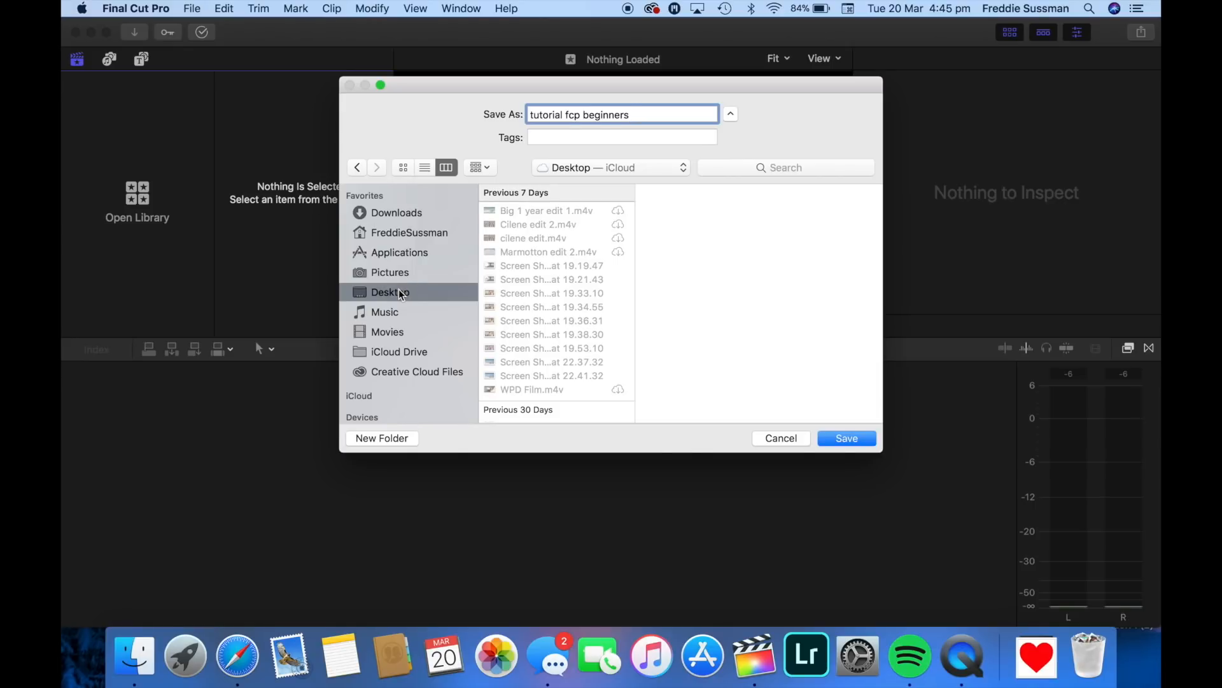
scroll(401, 294, "down", 4)
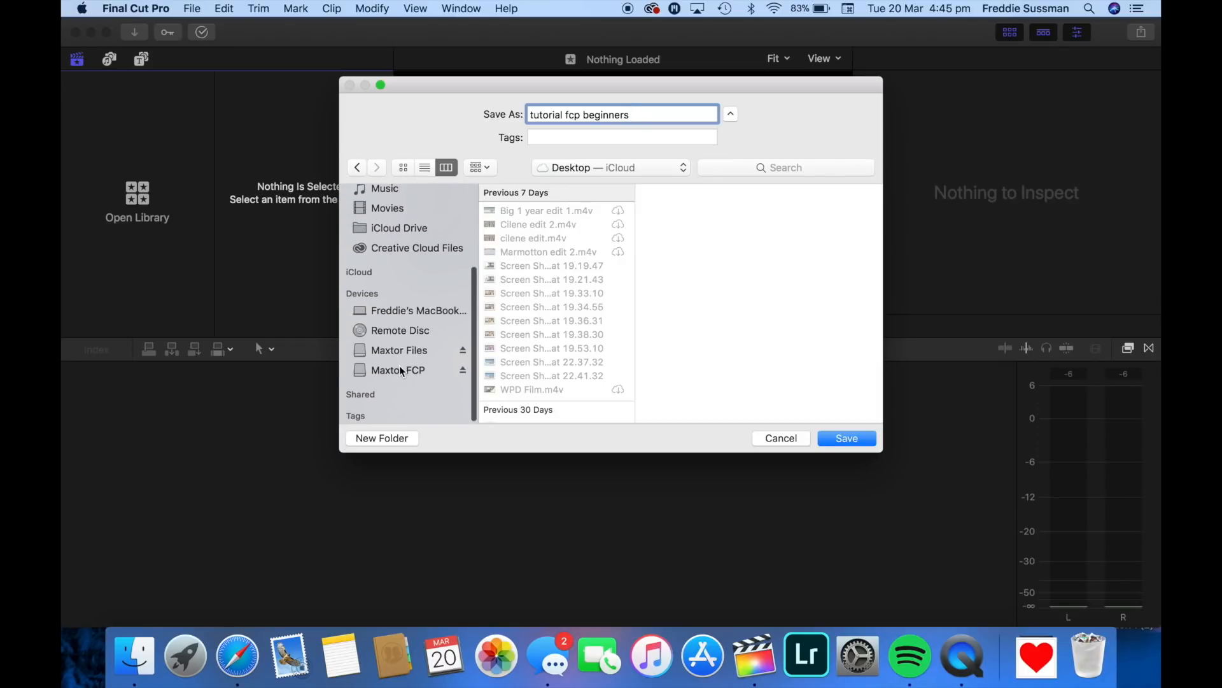
Step: Set the Maxtor FCP drive as the save location and save the new library there
left_click(400, 370)
left_click(576, 168)
left_click(577, 171)
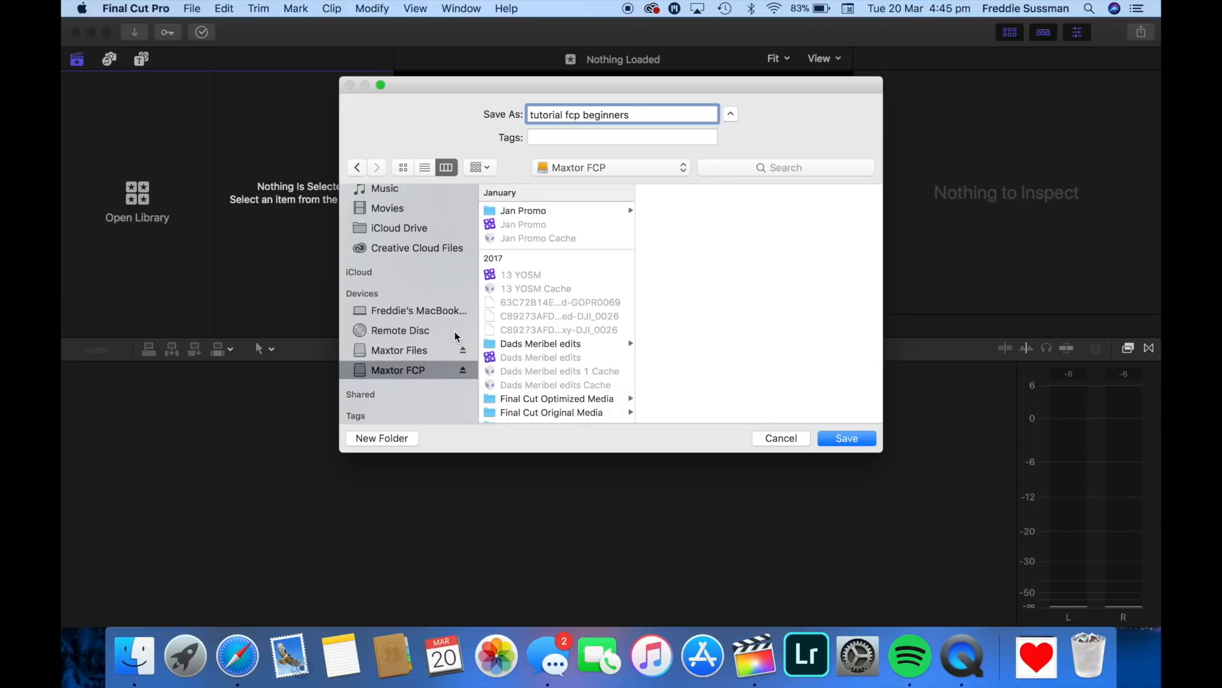
scroll(443, 337, "up", 3)
scroll(443, 336, "down", 3)
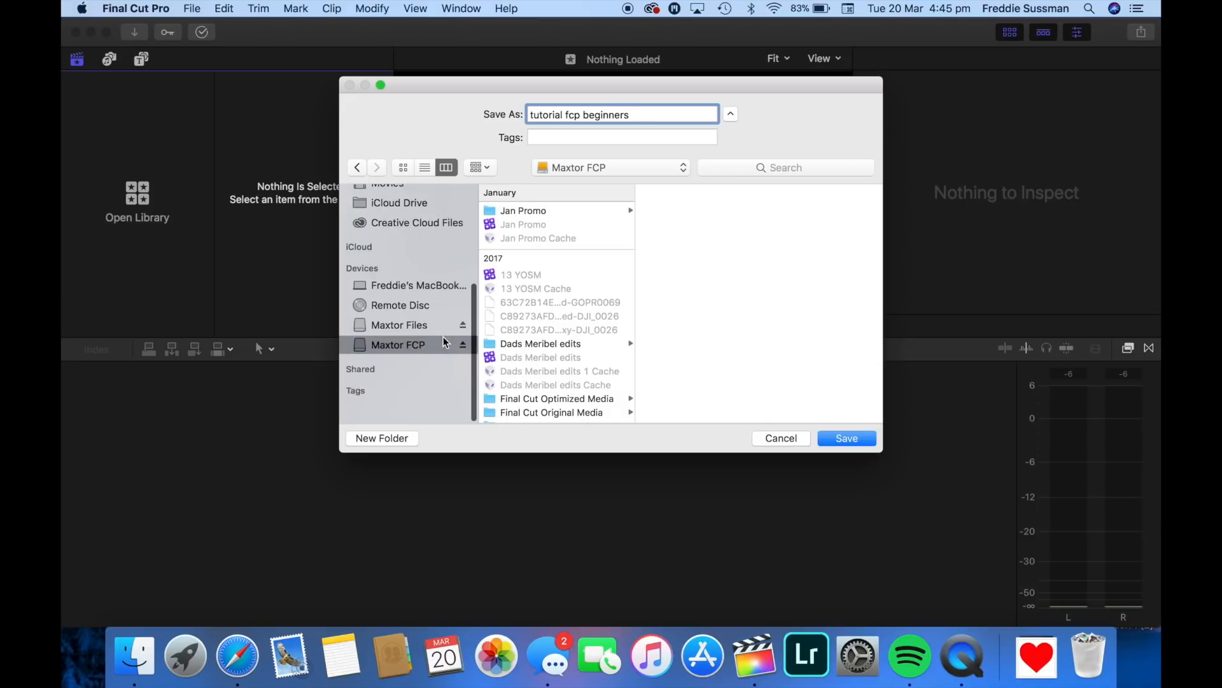
left_click(842, 438)
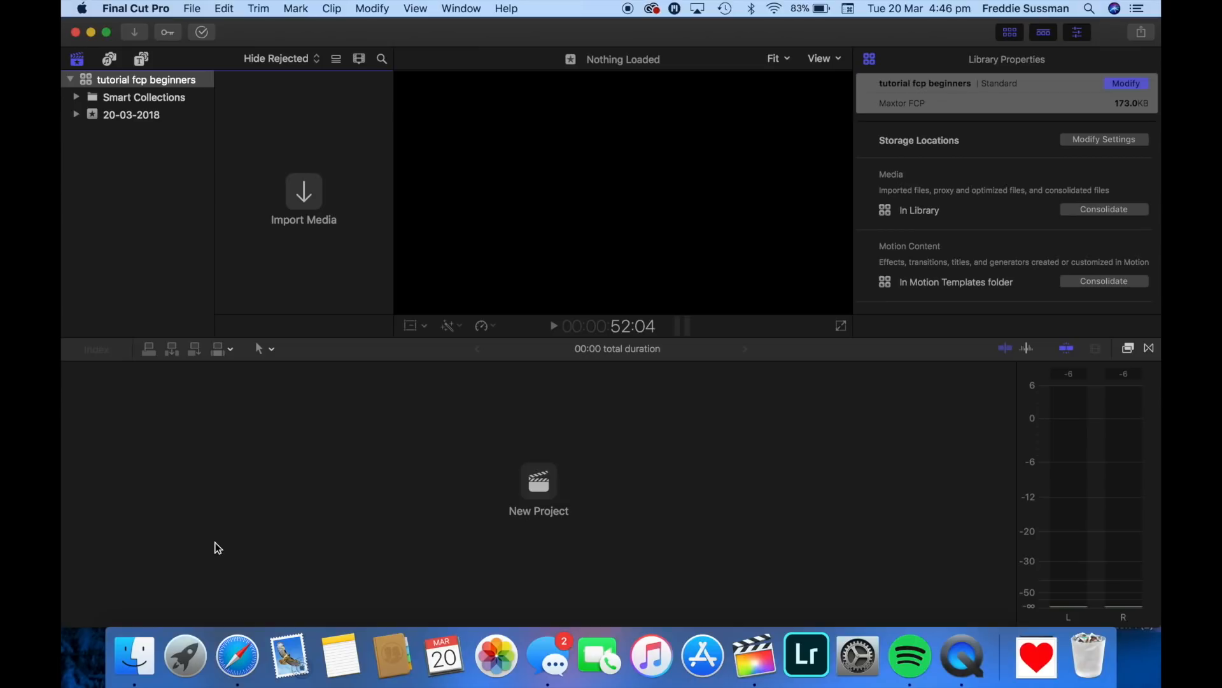
Step: Create a project named "tutorial" in the 20-03-2018 event with the default 1080p HD, 59.94p settings
left_click(193, 9)
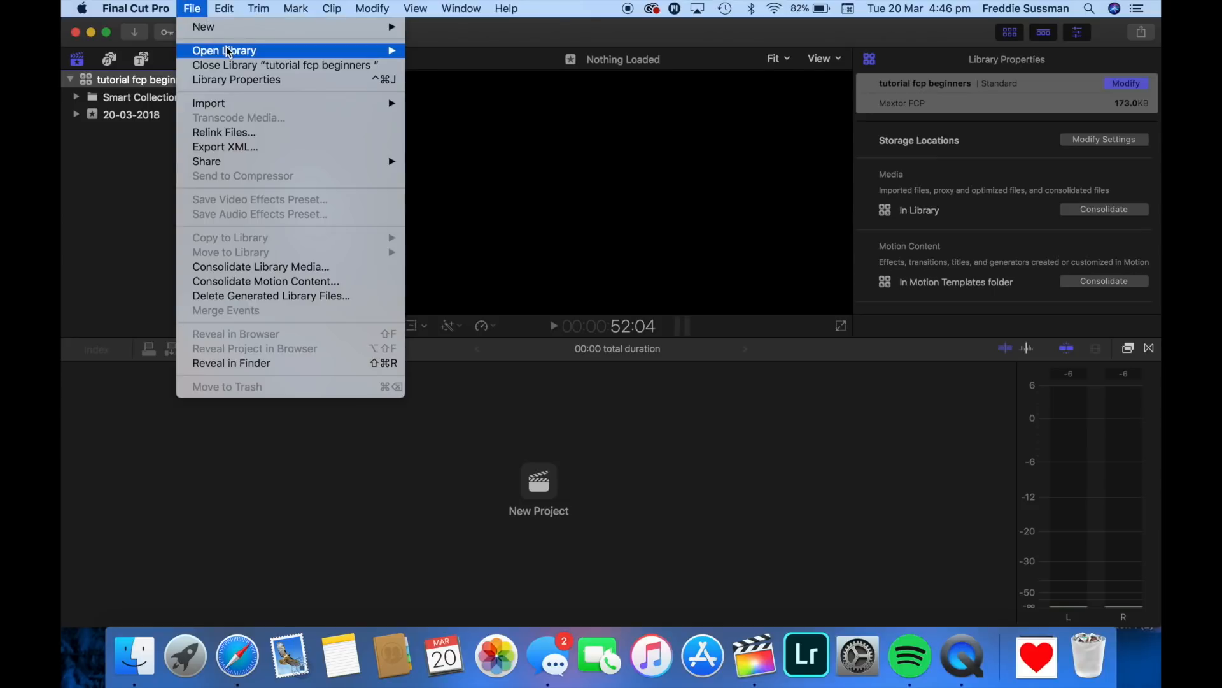
left_click(436, 33)
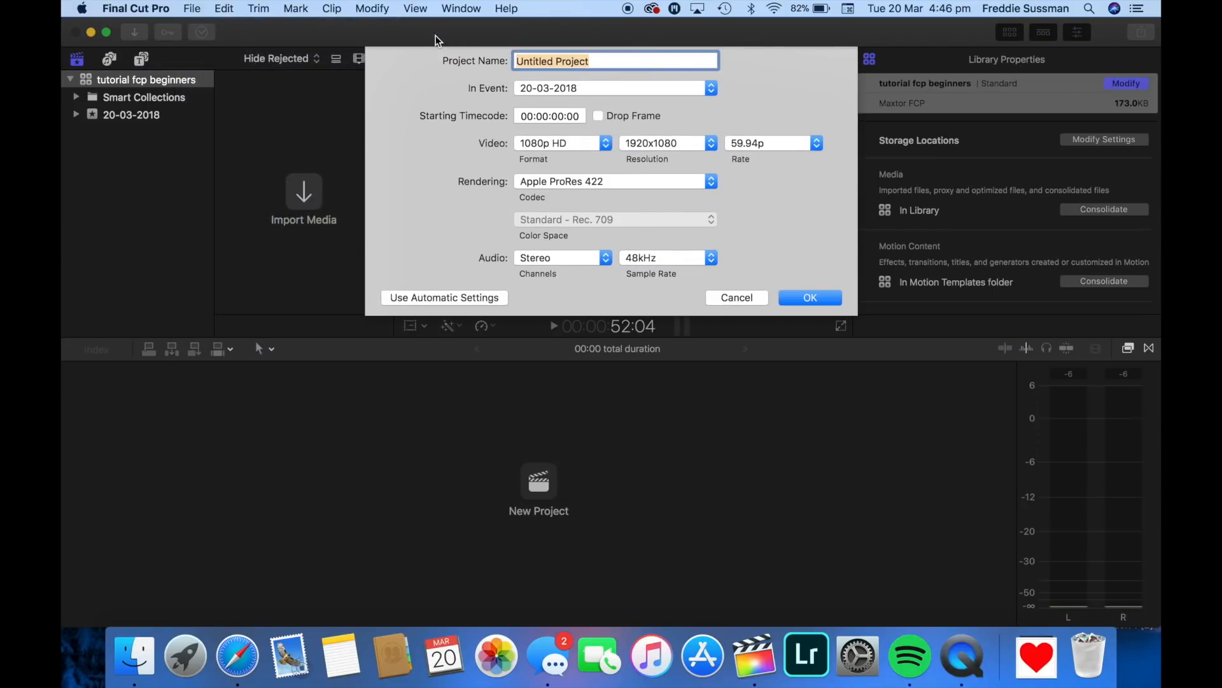
type("tutorial")
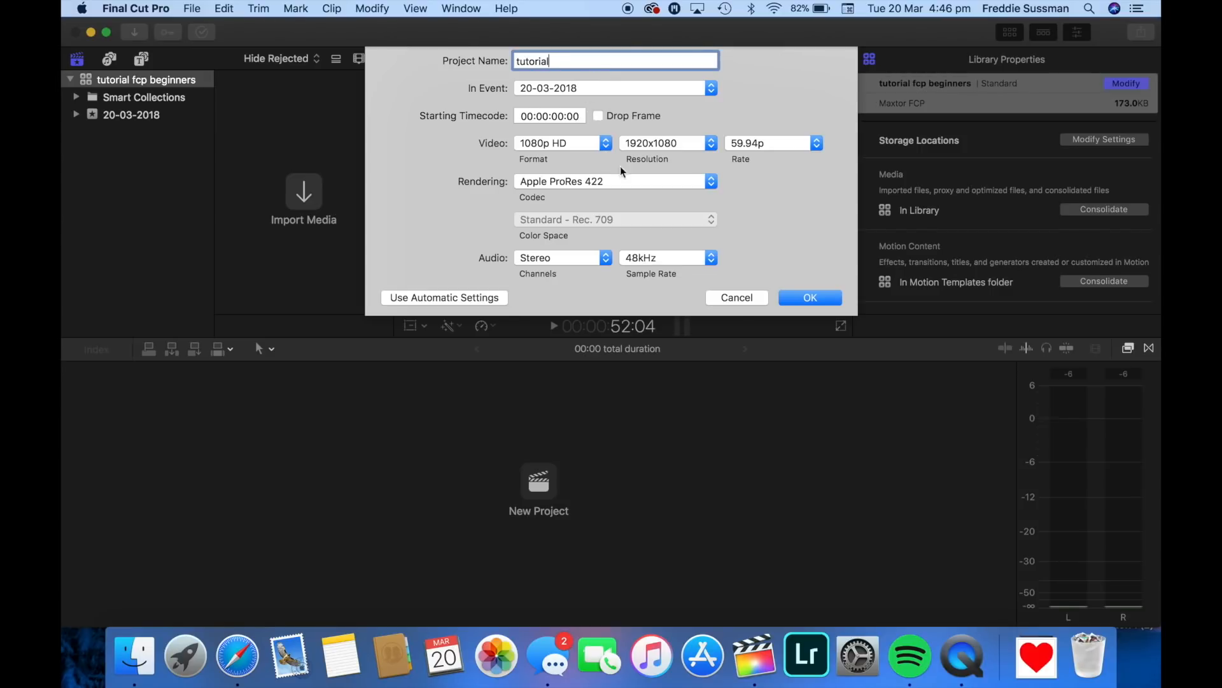
left_click(817, 298)
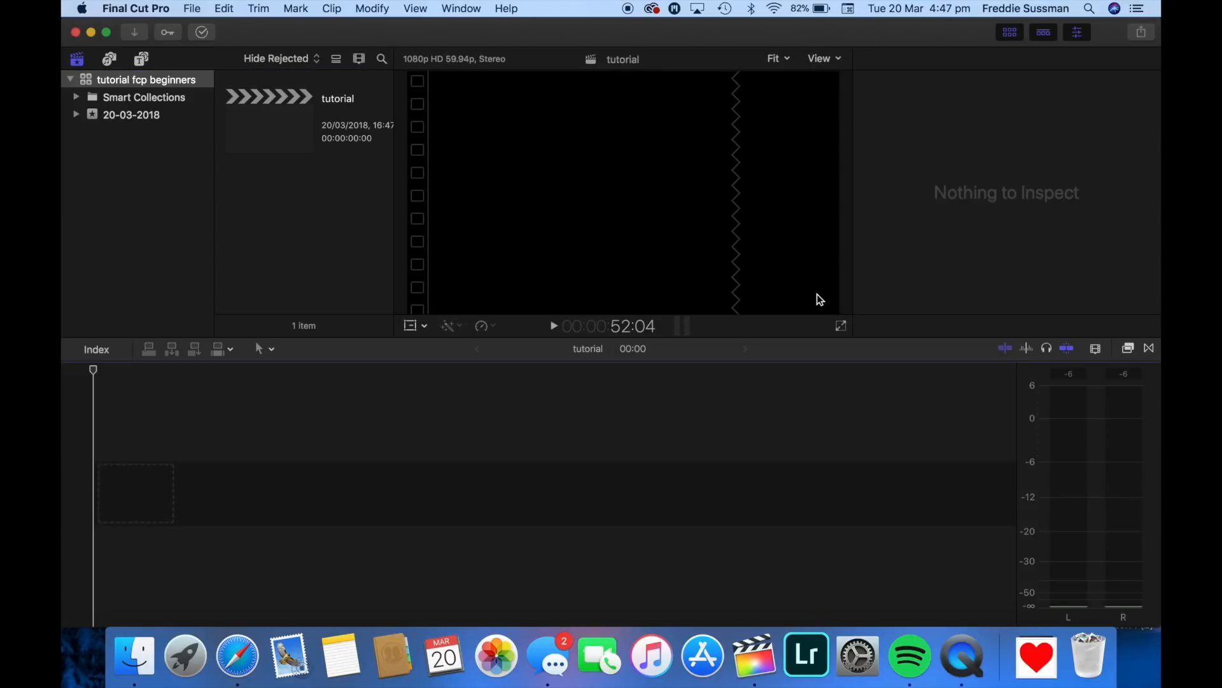
left_click(300, 127)
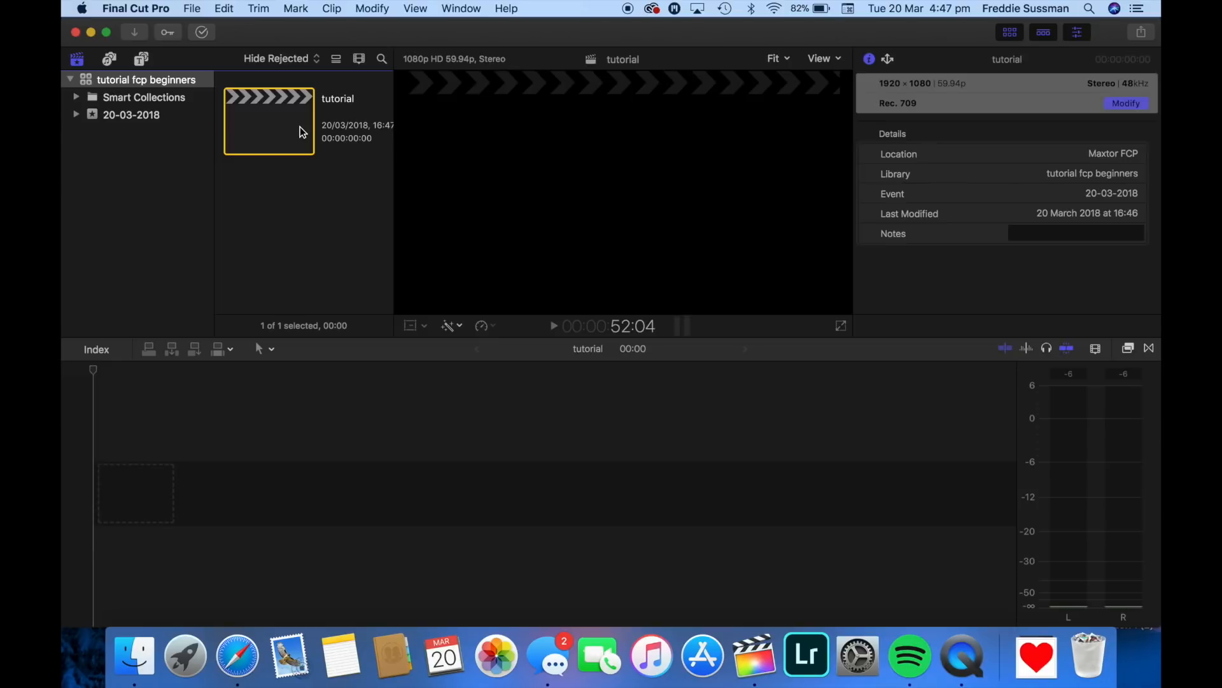
left_click(168, 478)
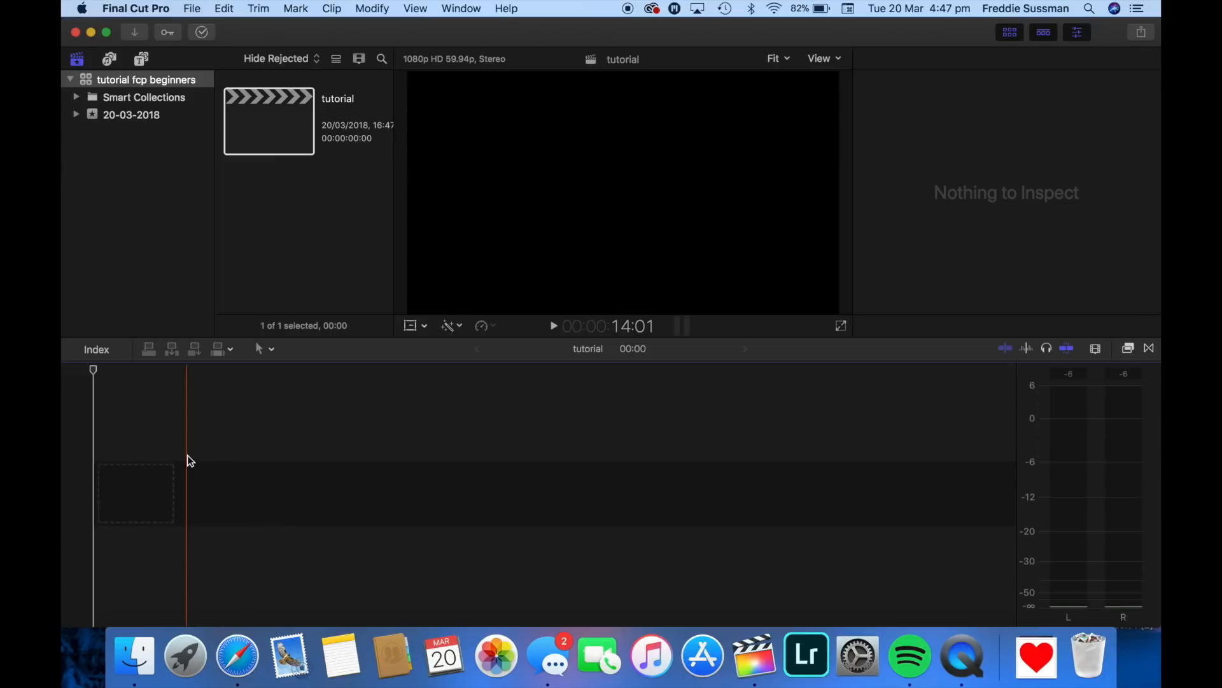
Step: Look through the Downloads files in the Media Import window and close it without importing
left_click(130, 33)
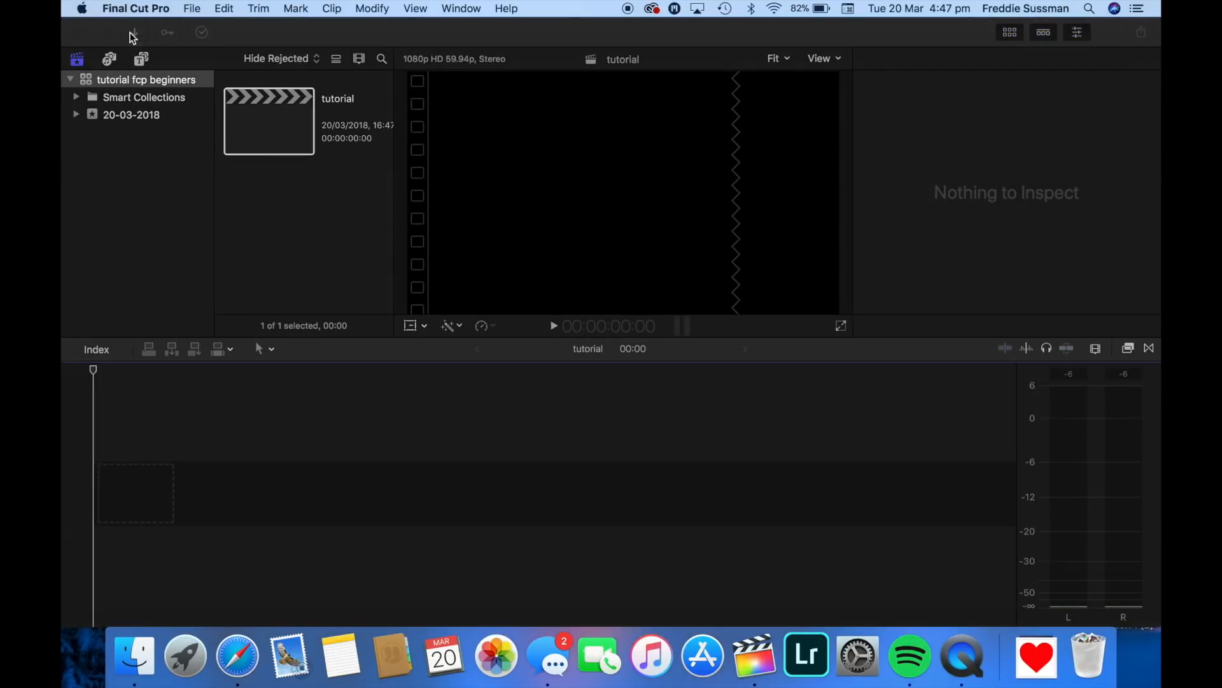
scroll(261, 437, "down", 5)
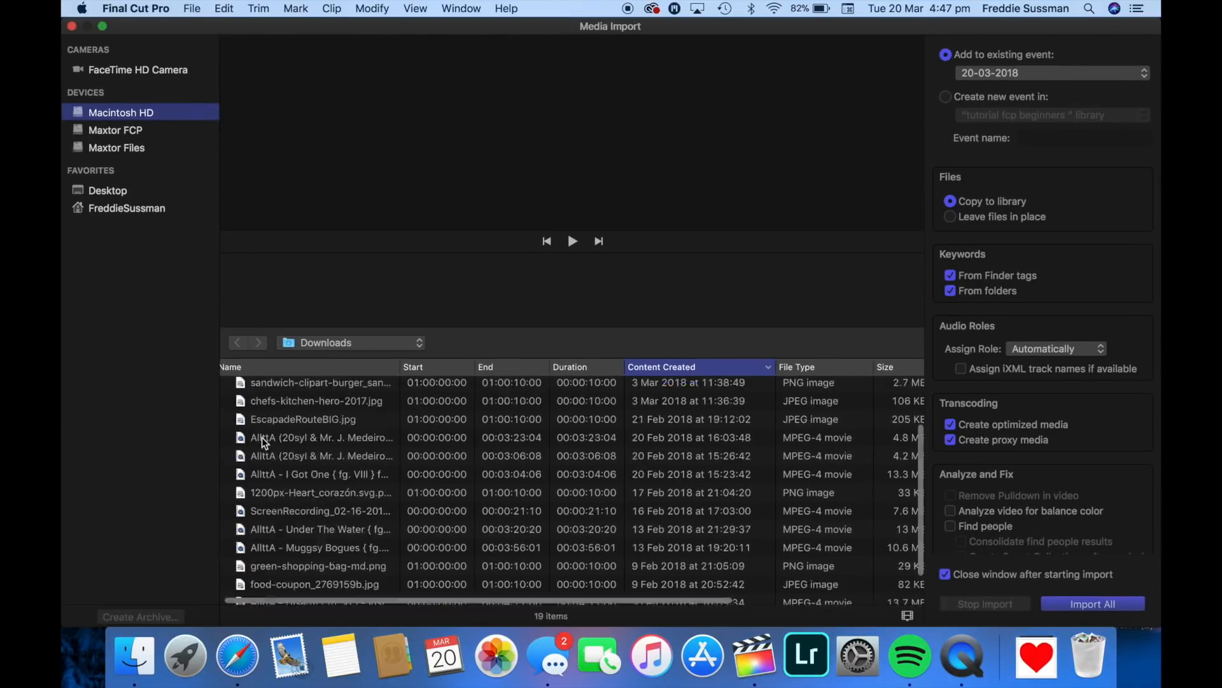
scroll(261, 437, "up", 5)
left_click(72, 27)
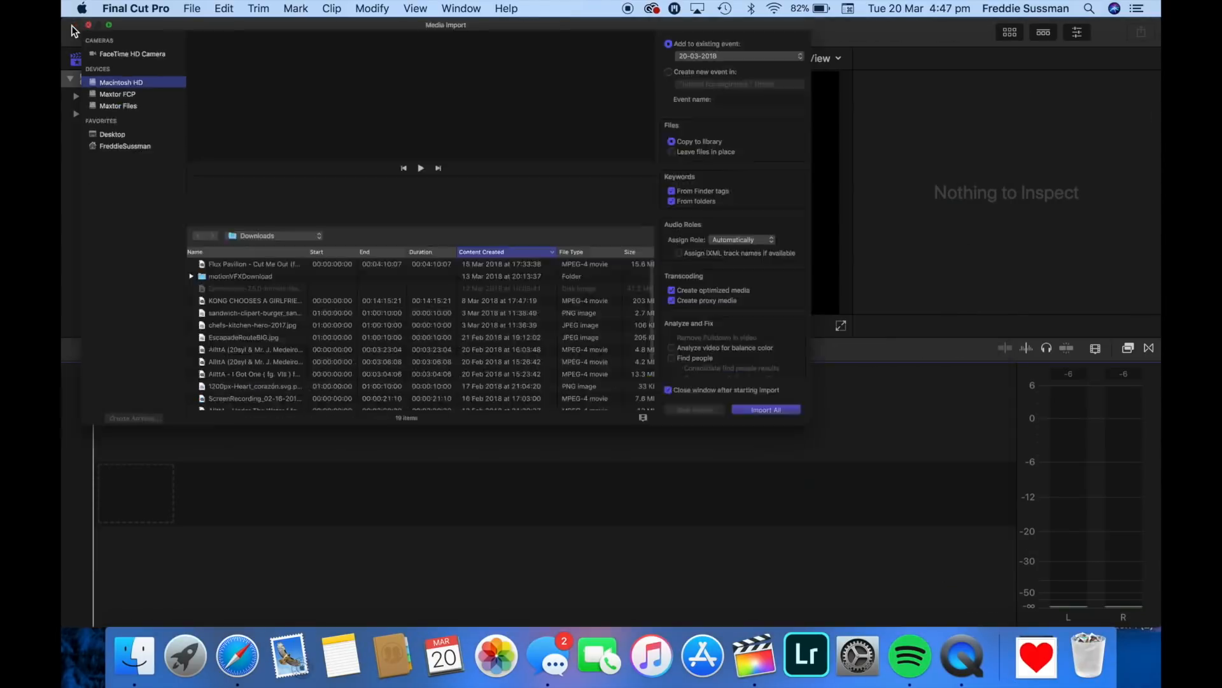
Step: Switch to Finder and open the "test fcp" folder on the Maxtor Files drive
left_click(130, 662)
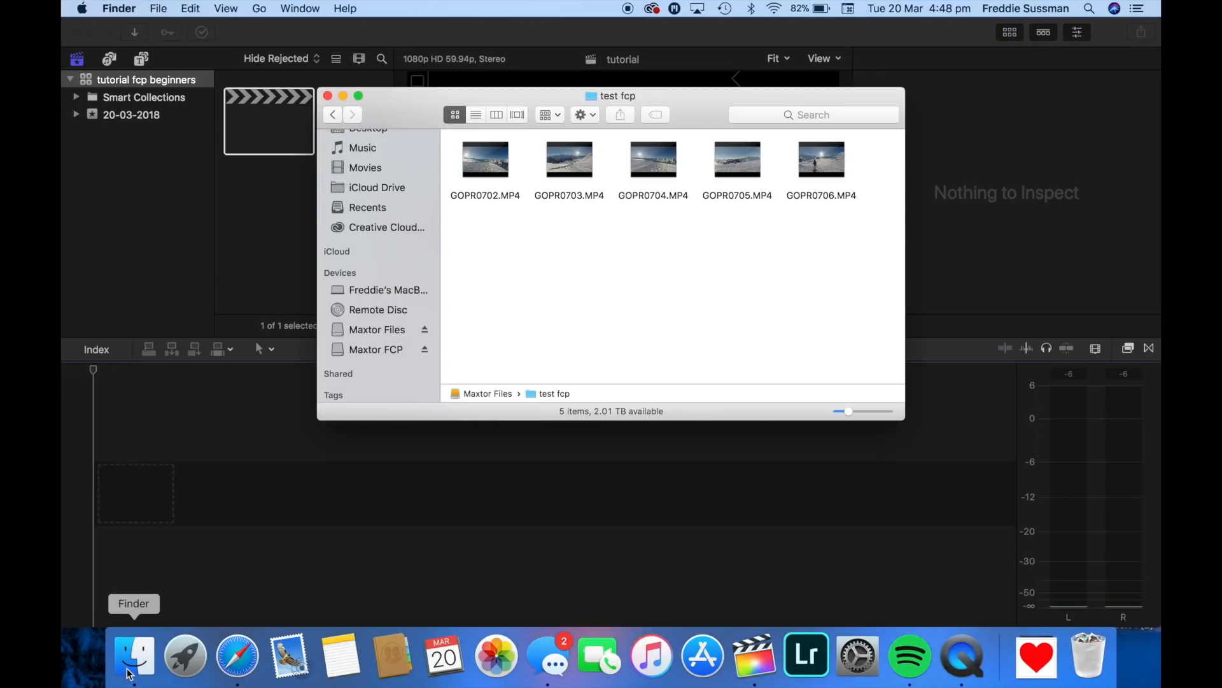
left_click(378, 330)
scroll(510, 319, "down", 3)
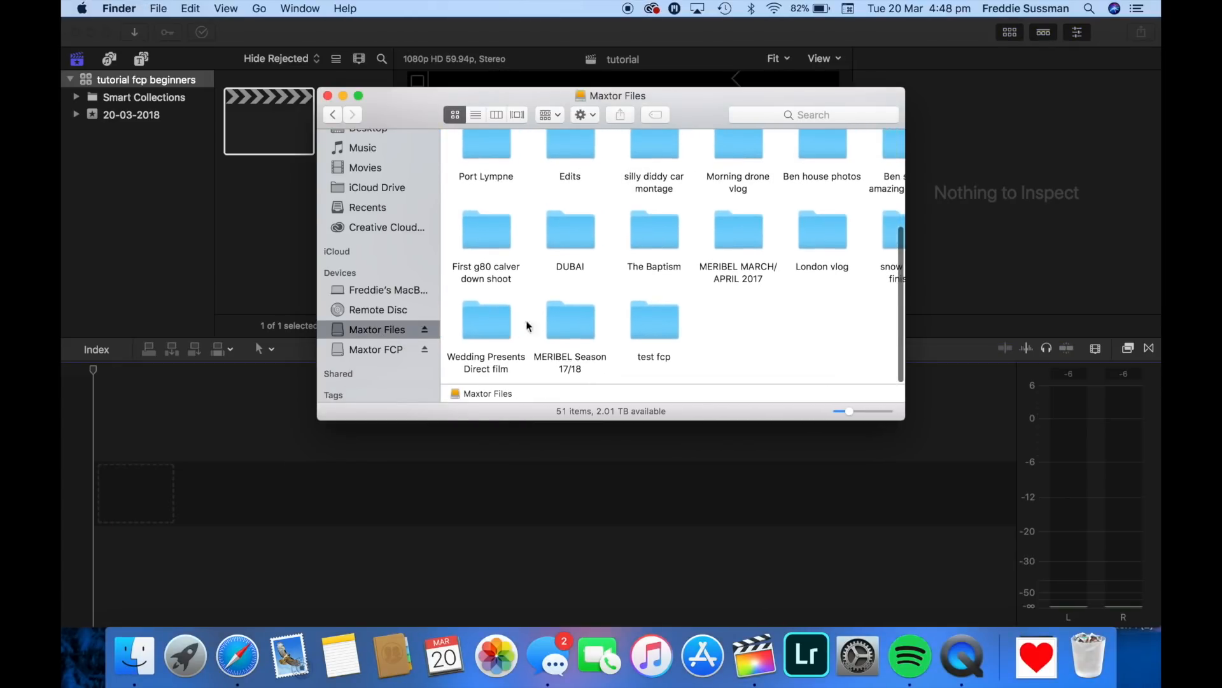
double_click(651, 330)
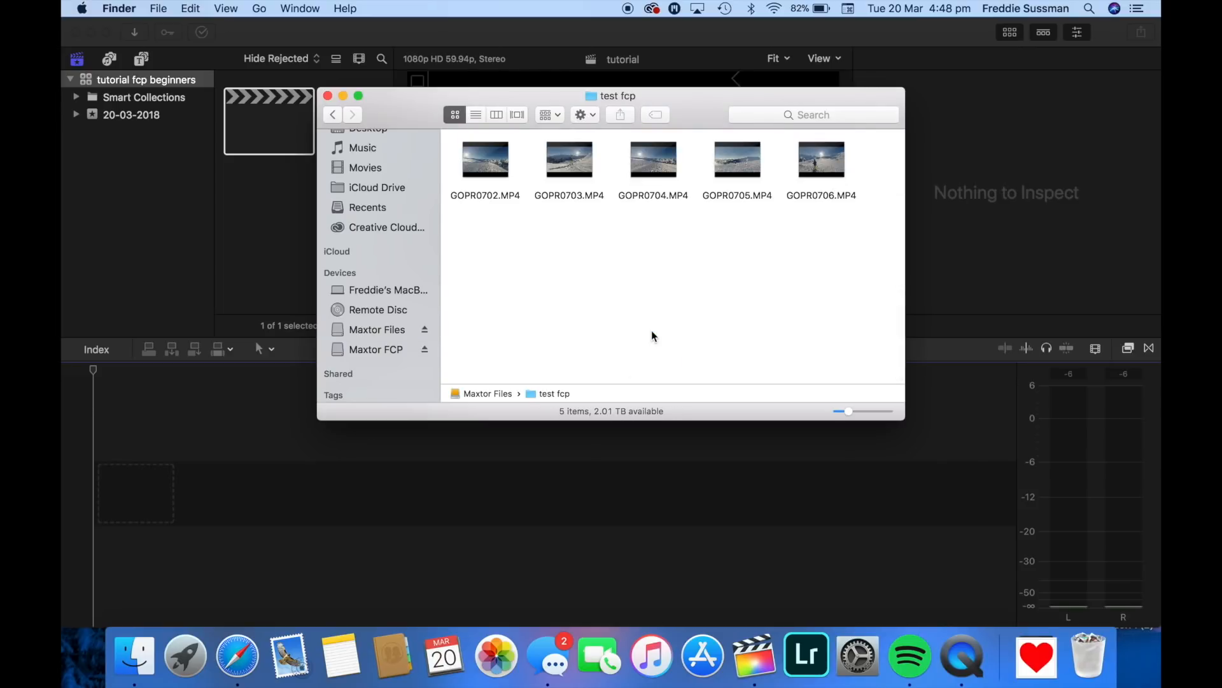
Step: Preview GOPR0703.MP4 and add it to the start of the "tutorial" project's timeline
mouse_move(502, 170)
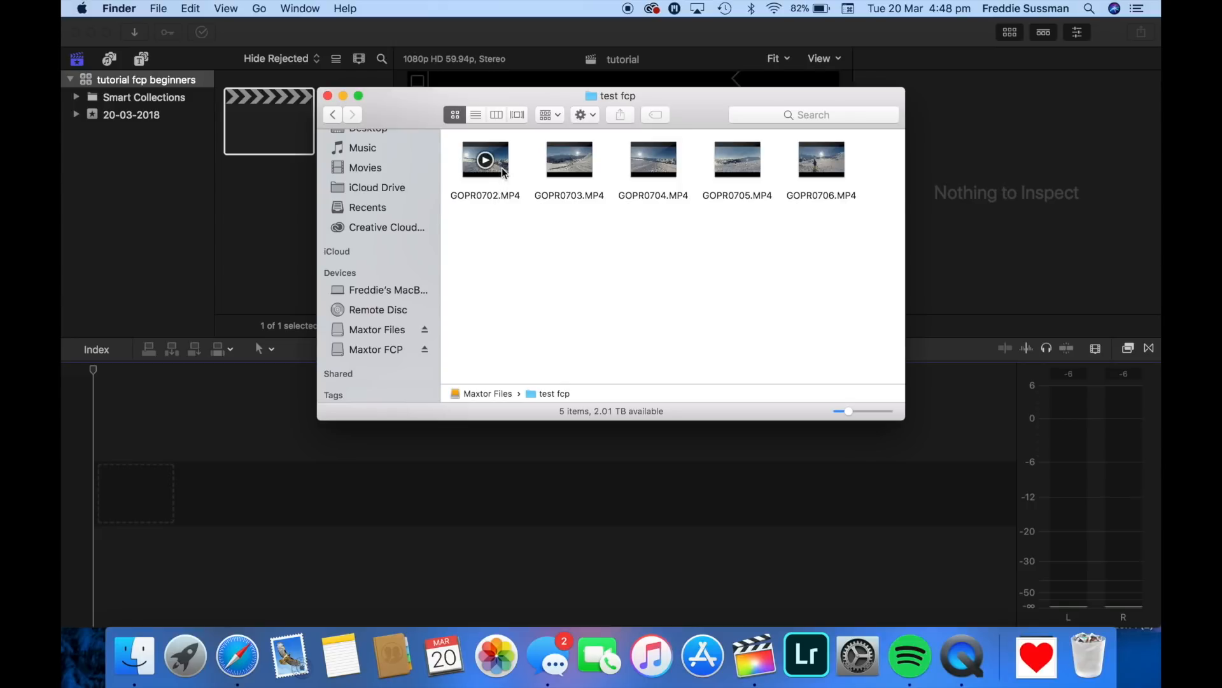
left_click(550, 176)
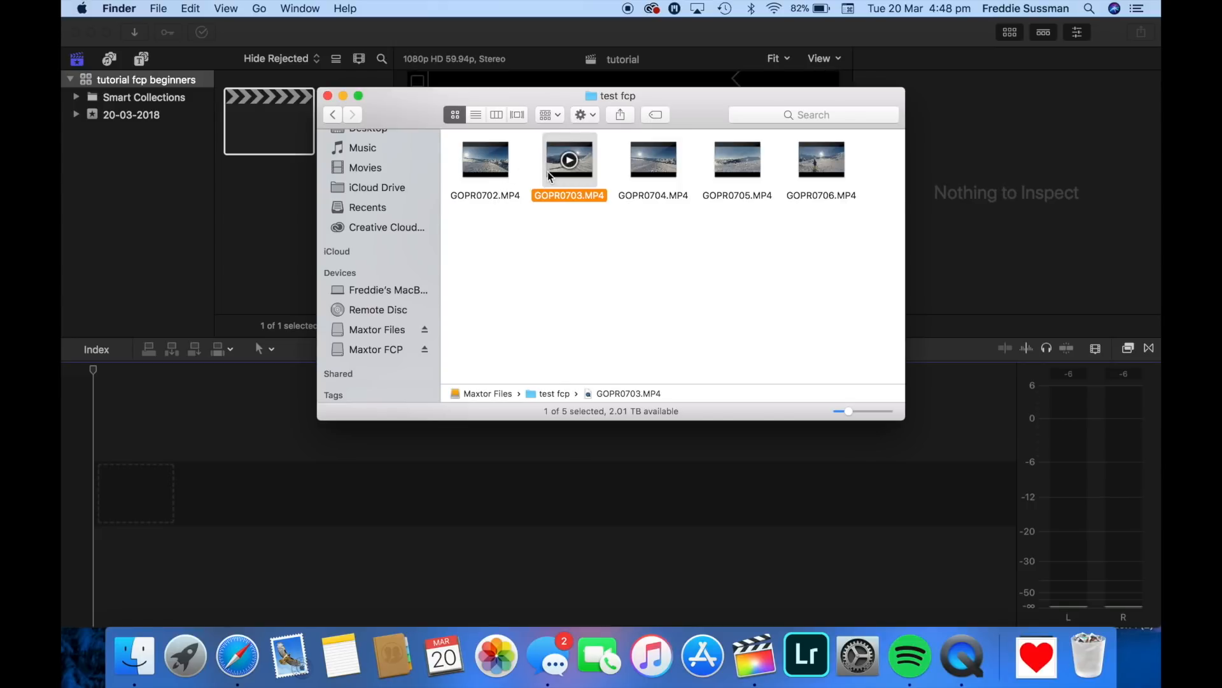
key("space")
key("space")
left_click(592, 168)
left_click_drag(592, 168, 224, 472)
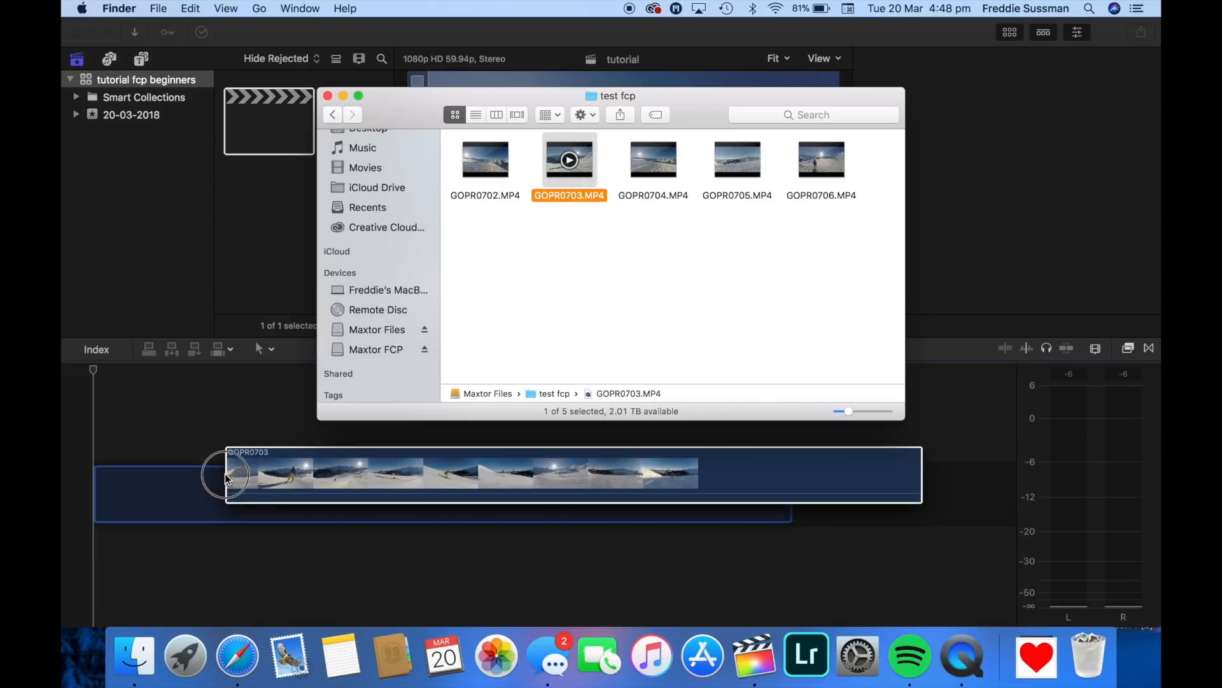
Step: Play a short section of the GOPR0703 clip from about 12 seconds into the timeline
left_click(198, 451)
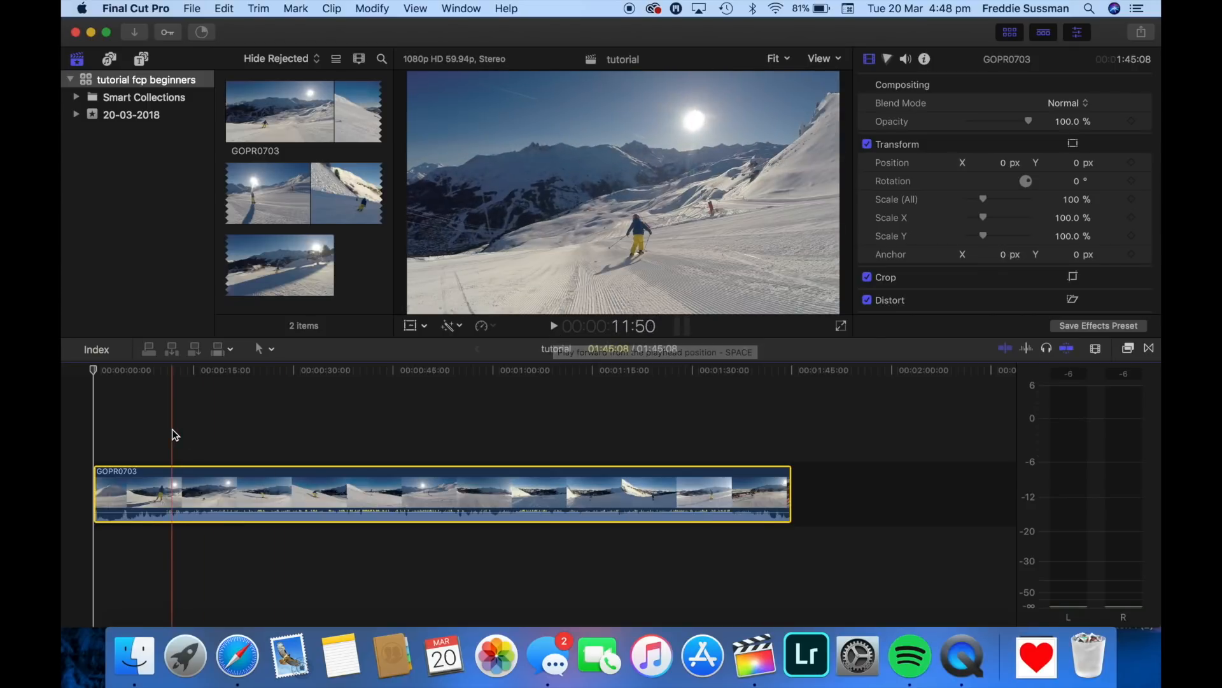
key("space")
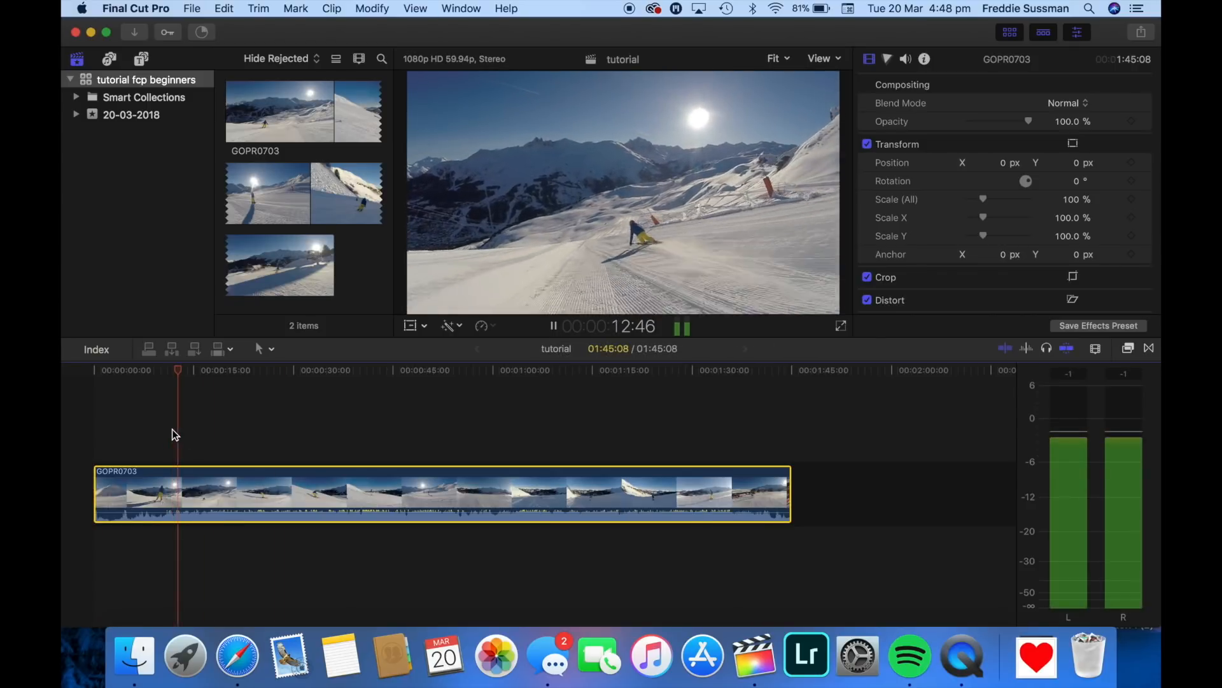
key("space")
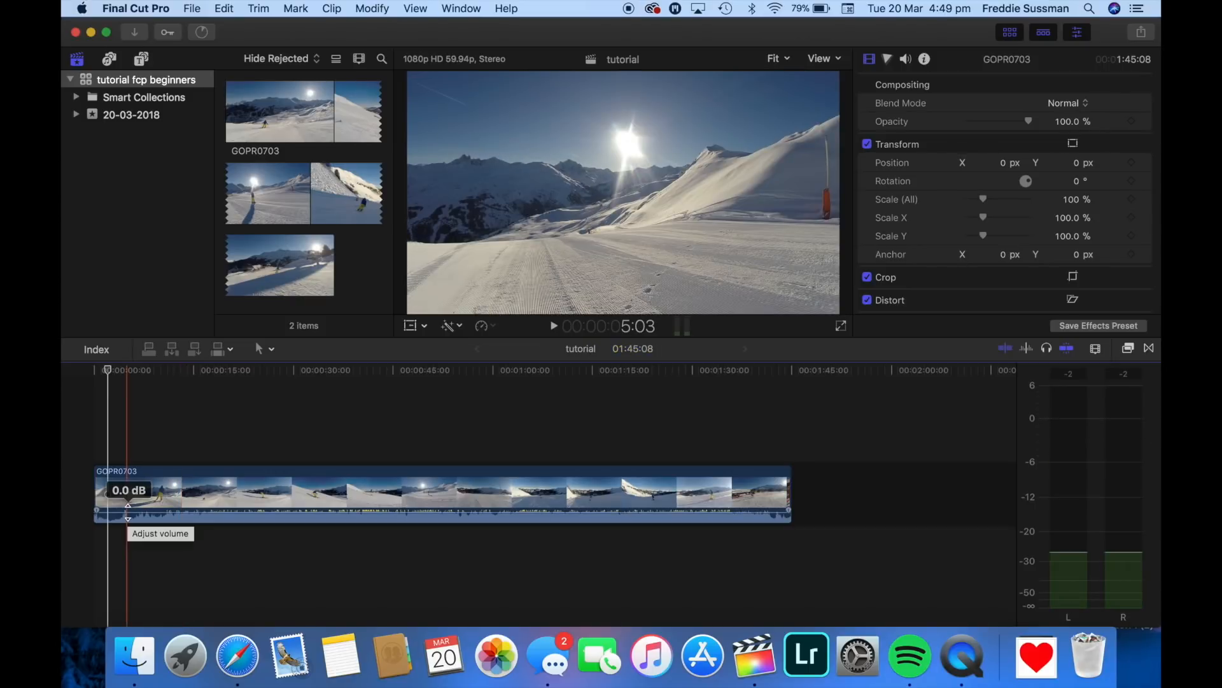
Step: Try trimming the start of the GOPR0703 clip inward and extending it back out
left_click(130, 497)
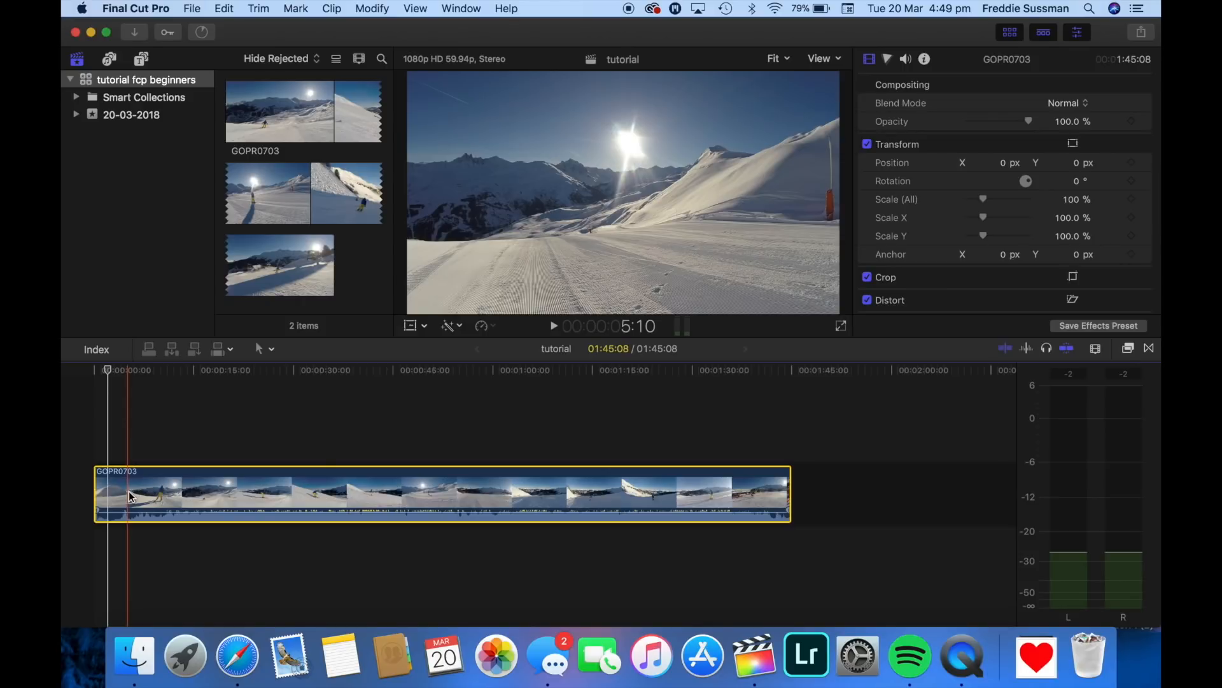
left_click_drag(96, 492, 232, 478)
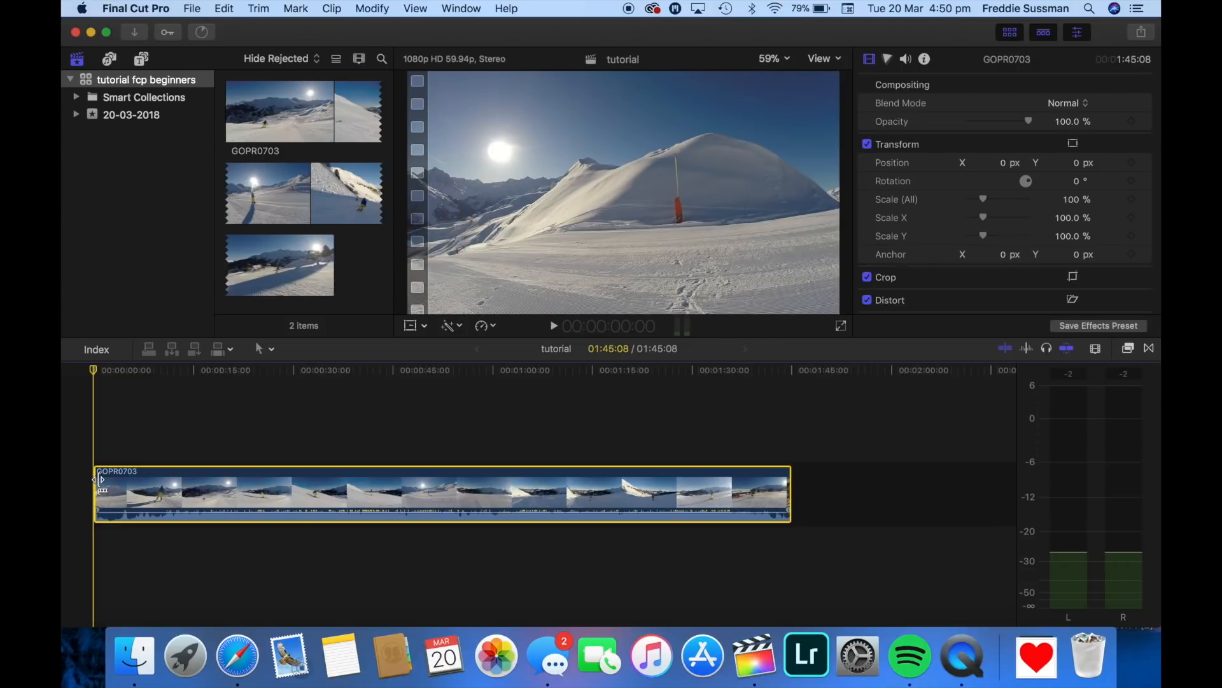
left_click_drag(99, 481, 64, 463)
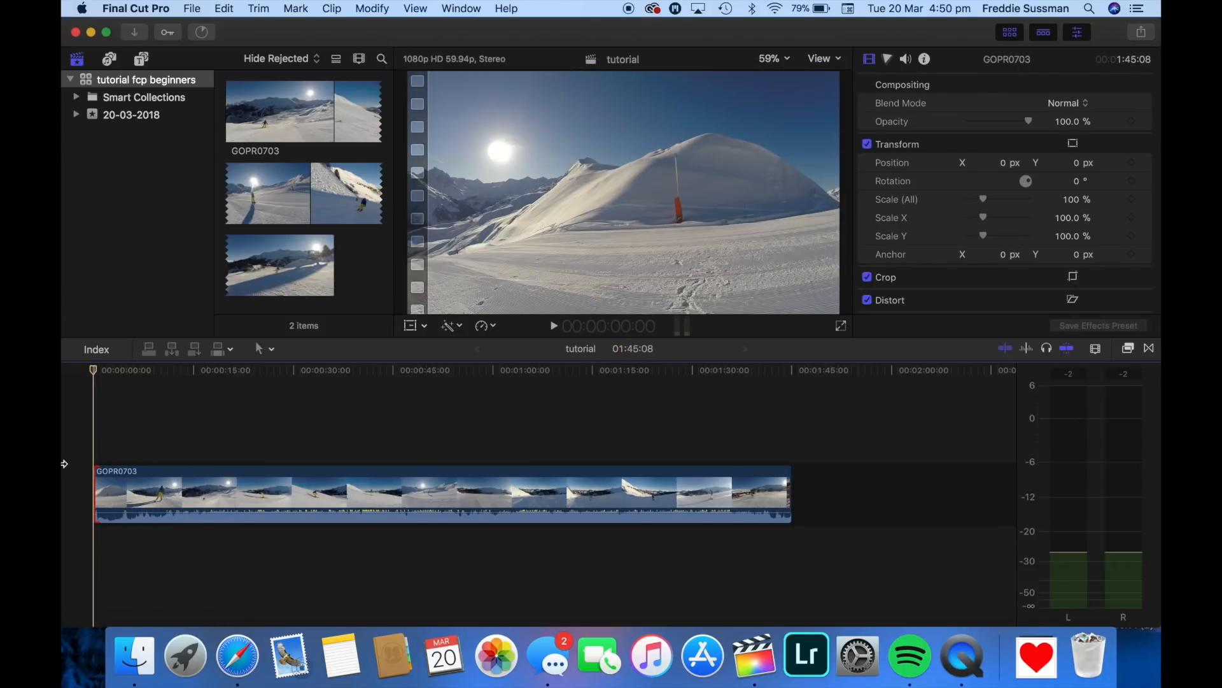
Step: Play the opening of the GOPR0703 clip, stop at 10:51 and split the clip there
mouse_move(792, 482)
left_mouse_down()
mouse_move(704, 481)
mouse_move(792, 479)
left_mouse_up()
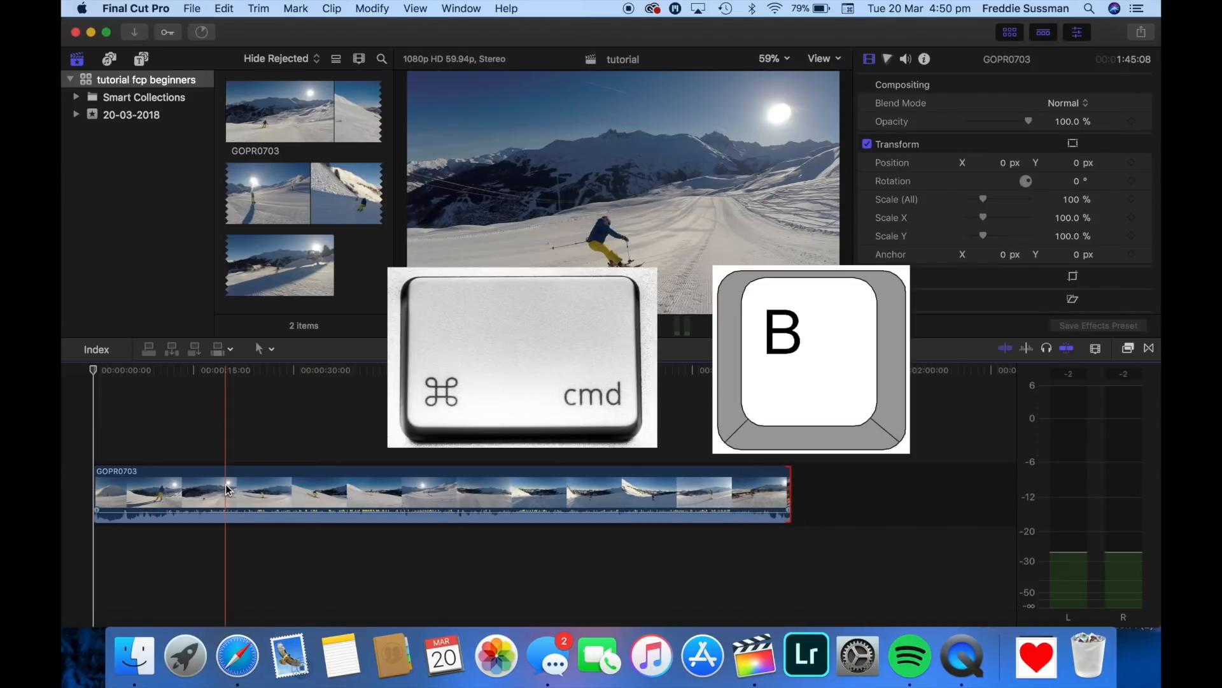
left_click(132, 481)
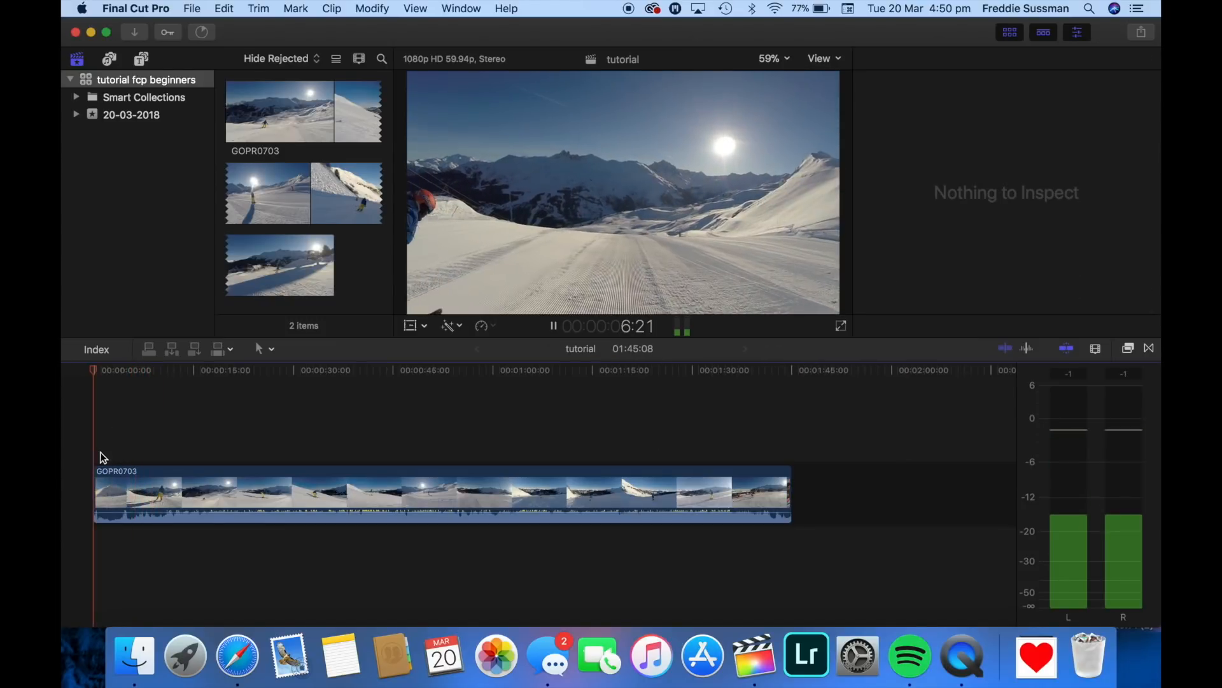
left_click(100, 477)
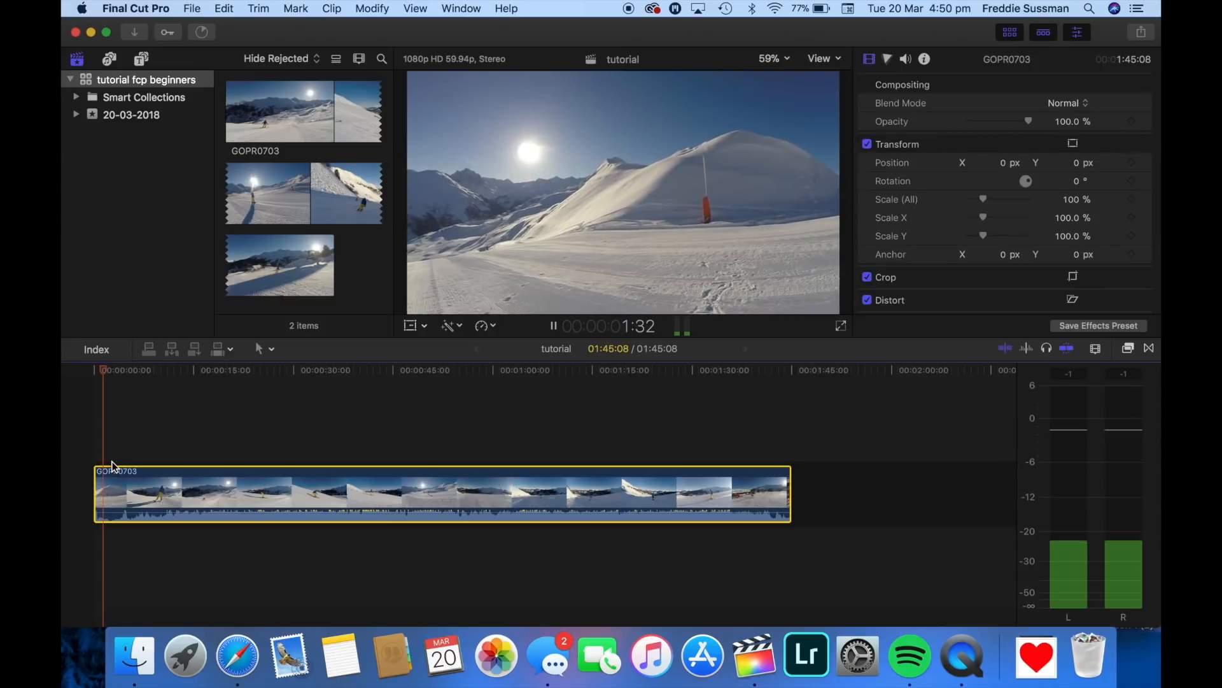
left_click(125, 464)
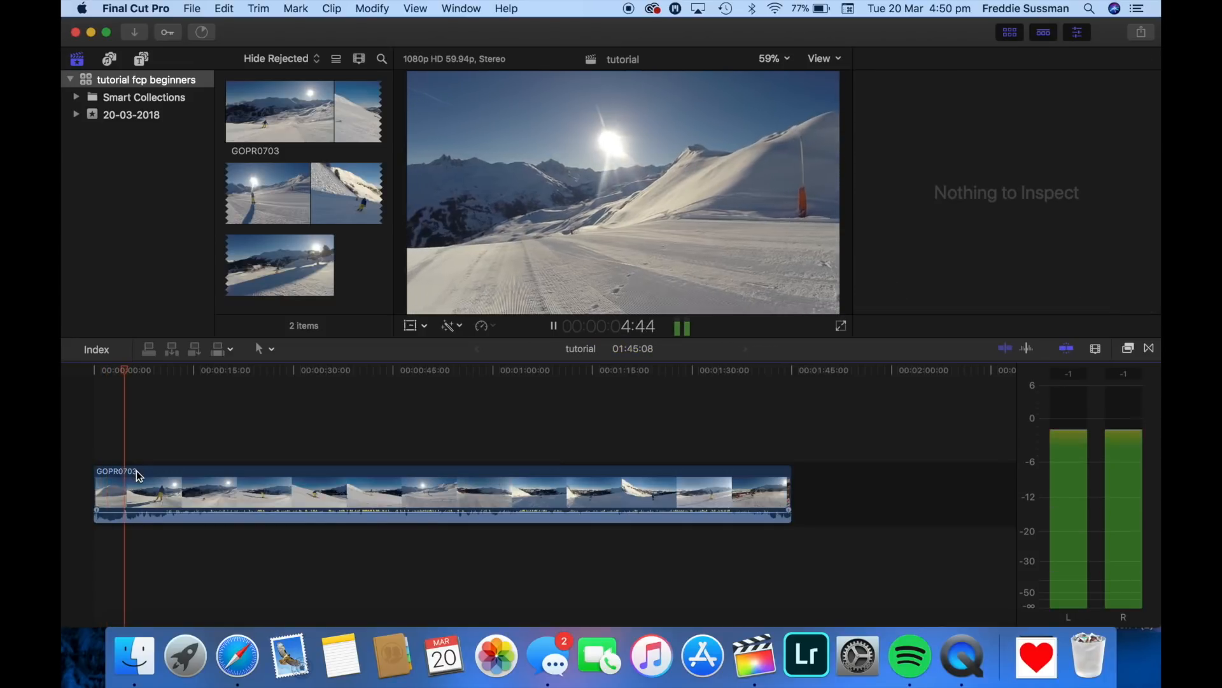
left_click(141, 476)
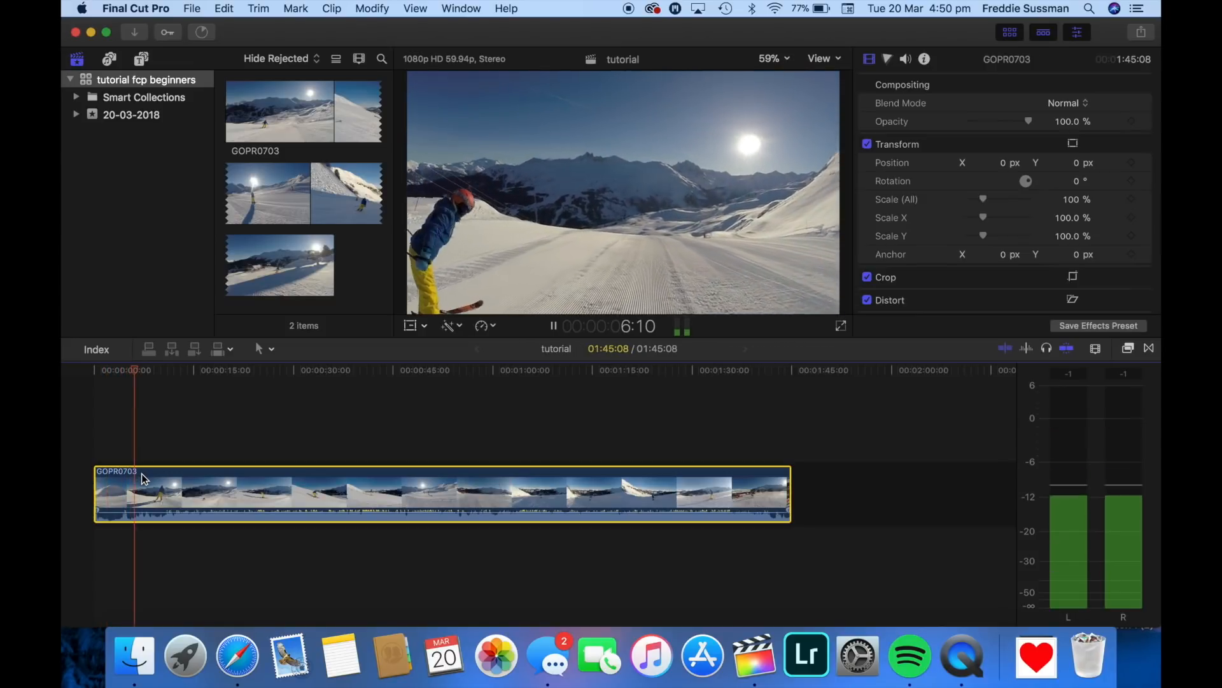
key("space")
key("space")
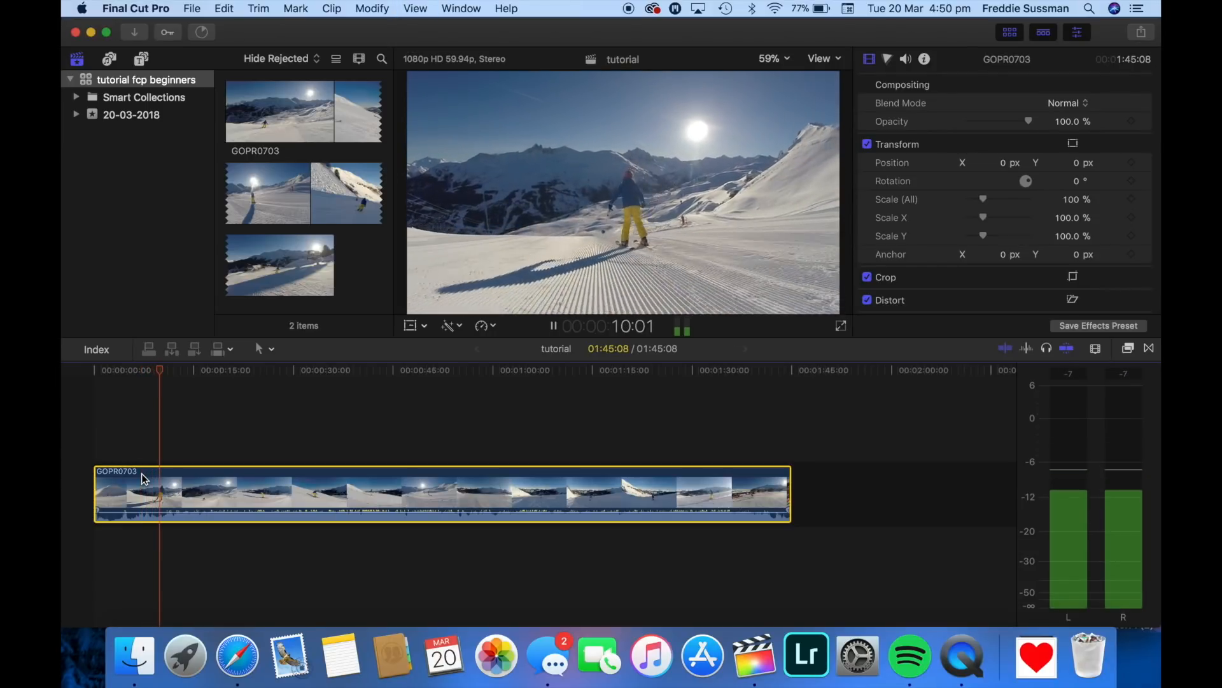
key("space")
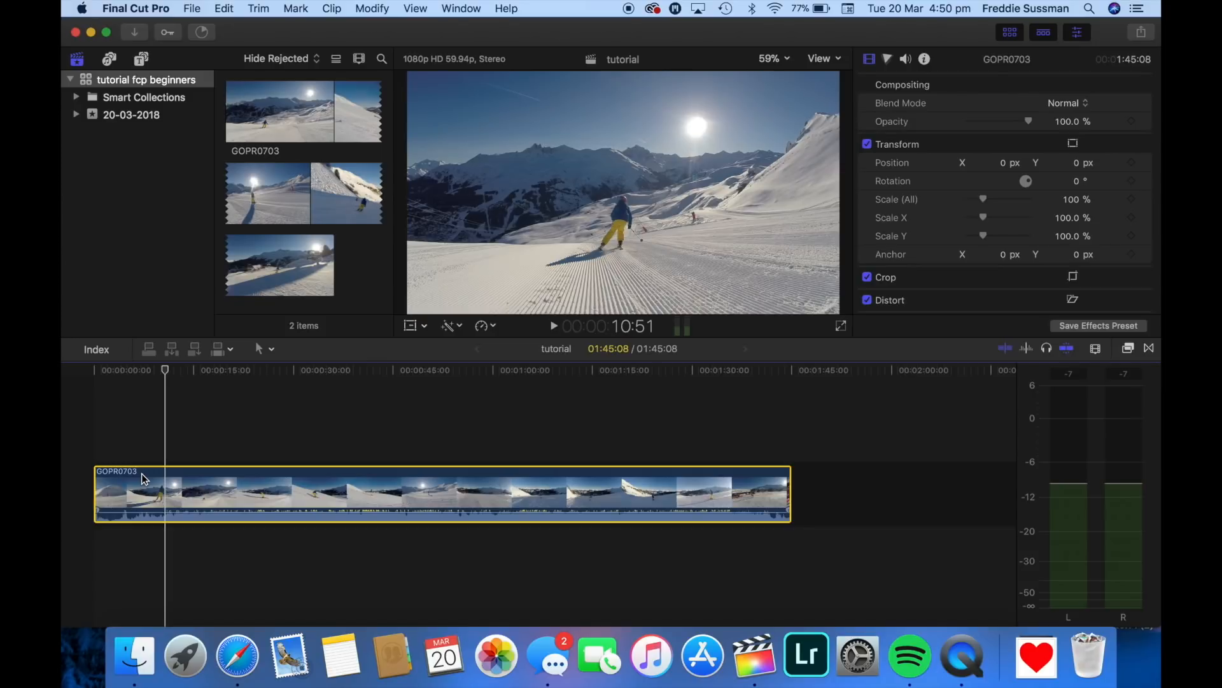
key("super+b")
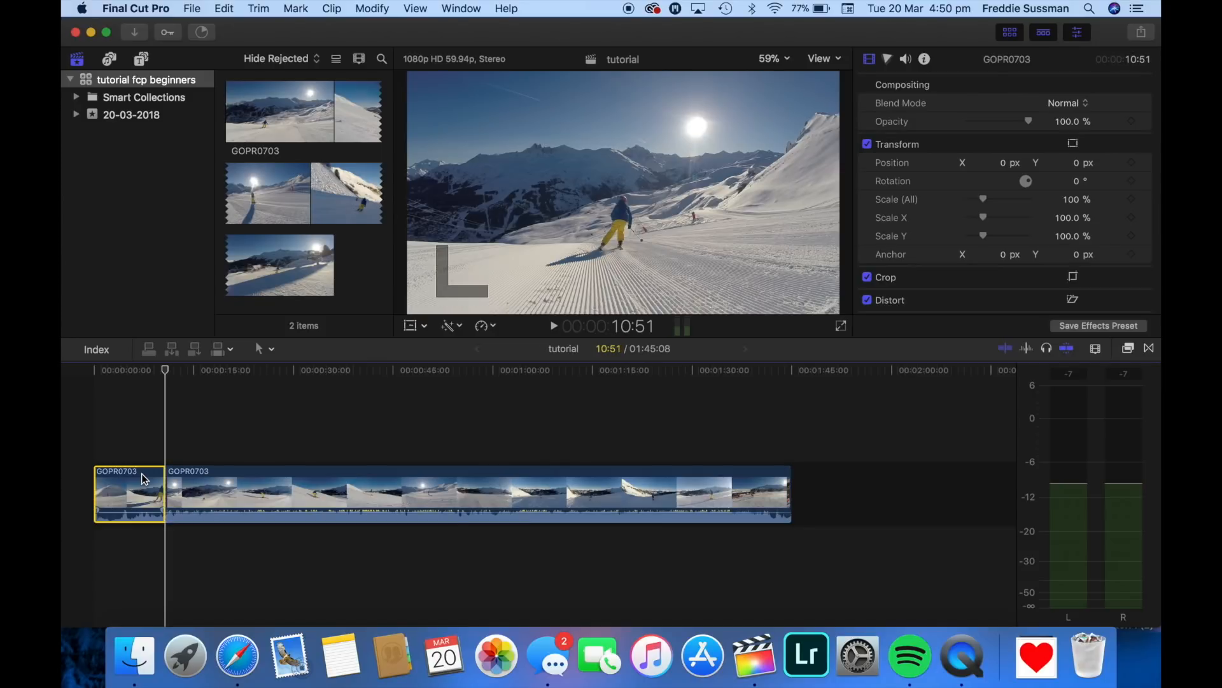
Step: Delete the short opening segment of GOPR0703 before the cut
left_click(188, 453)
left_click(230, 487)
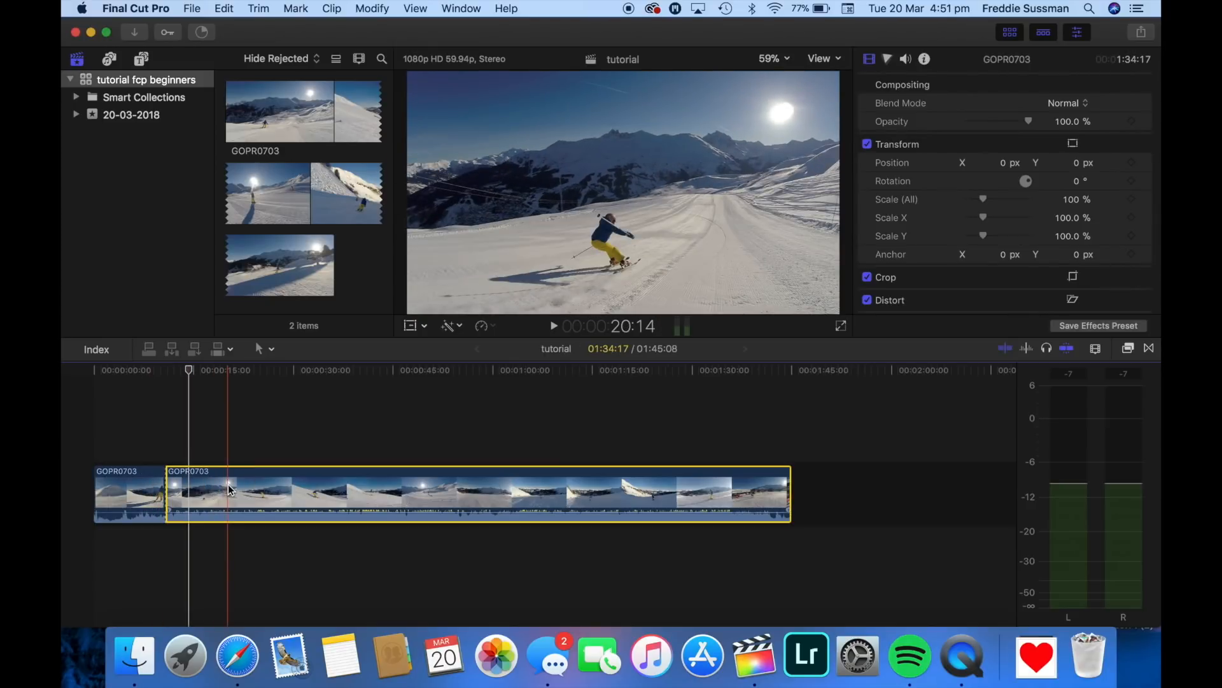
left_click(146, 491)
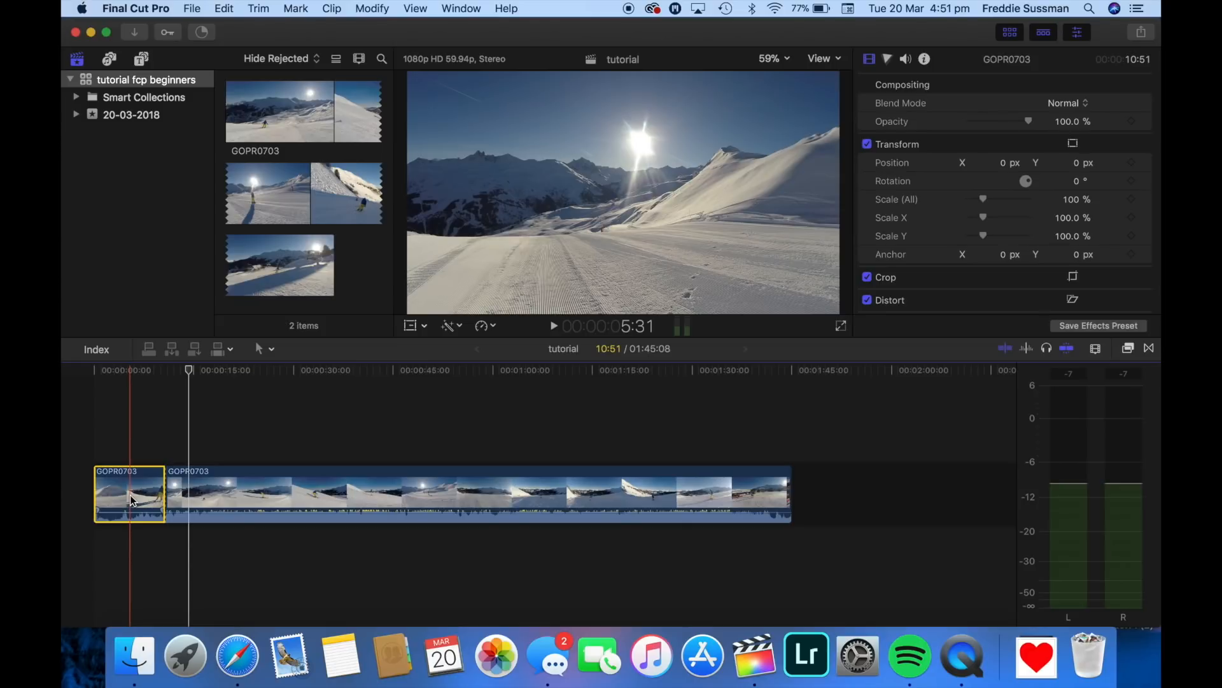
key("Delete")
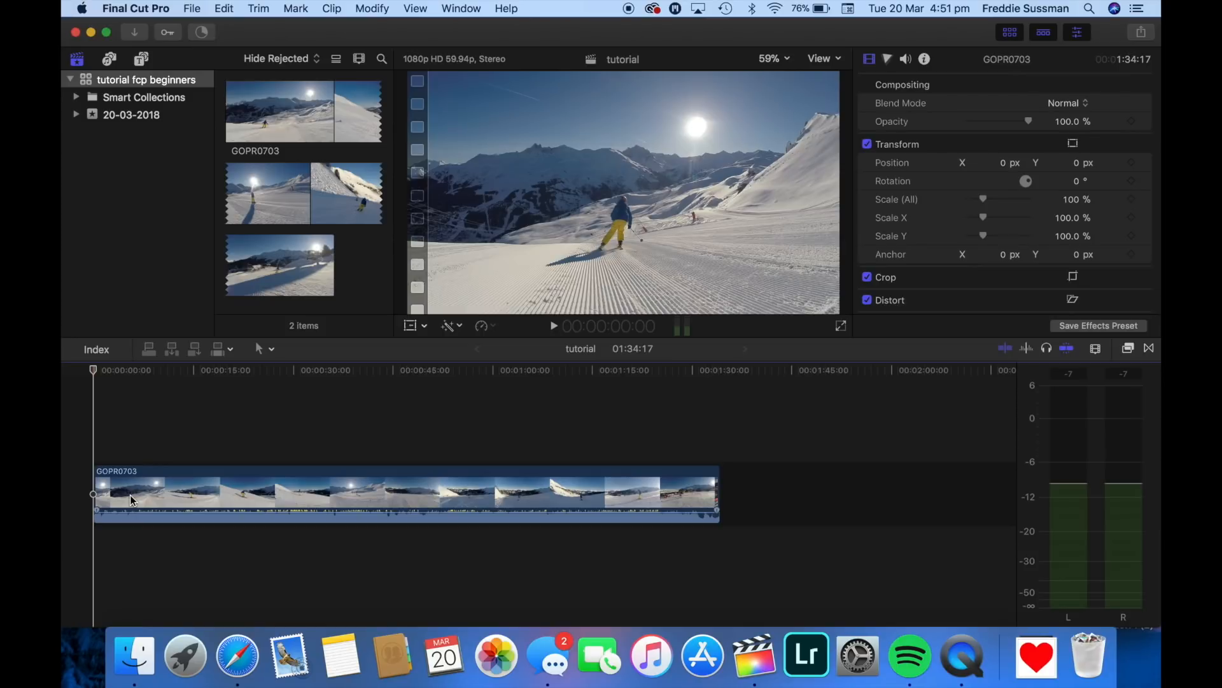
Step: Undo and repeat the deletion of the opening GOPR0703 segment several times
key("super+z")
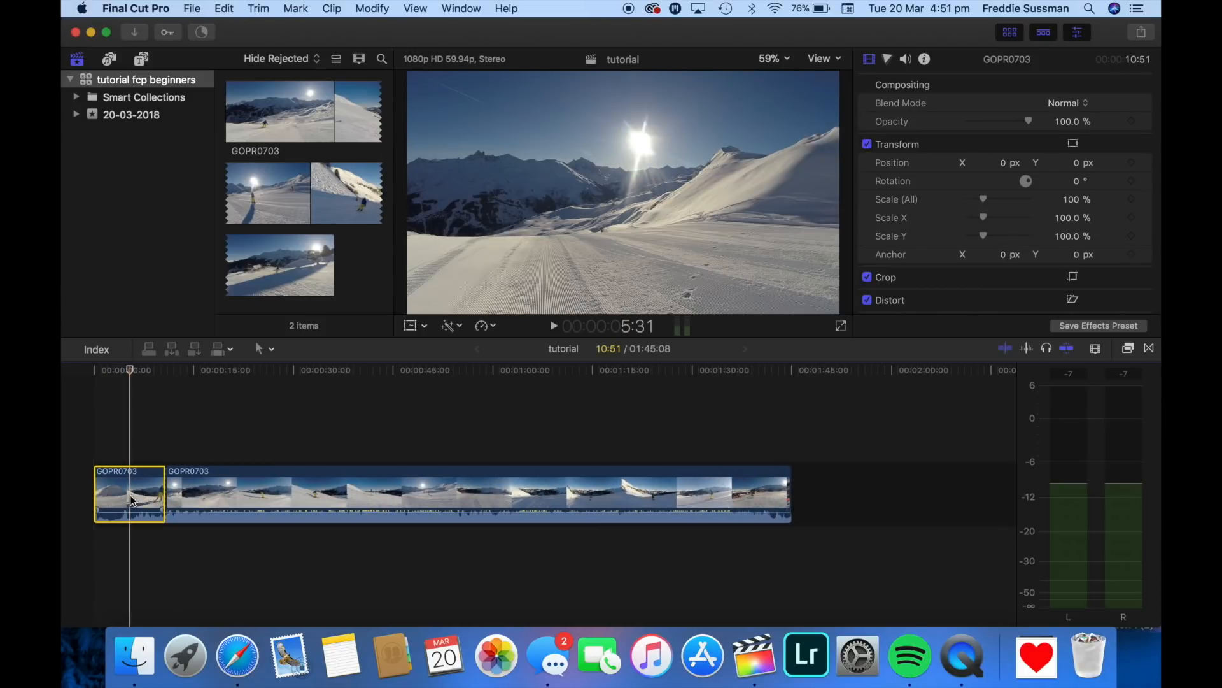
key("Delete")
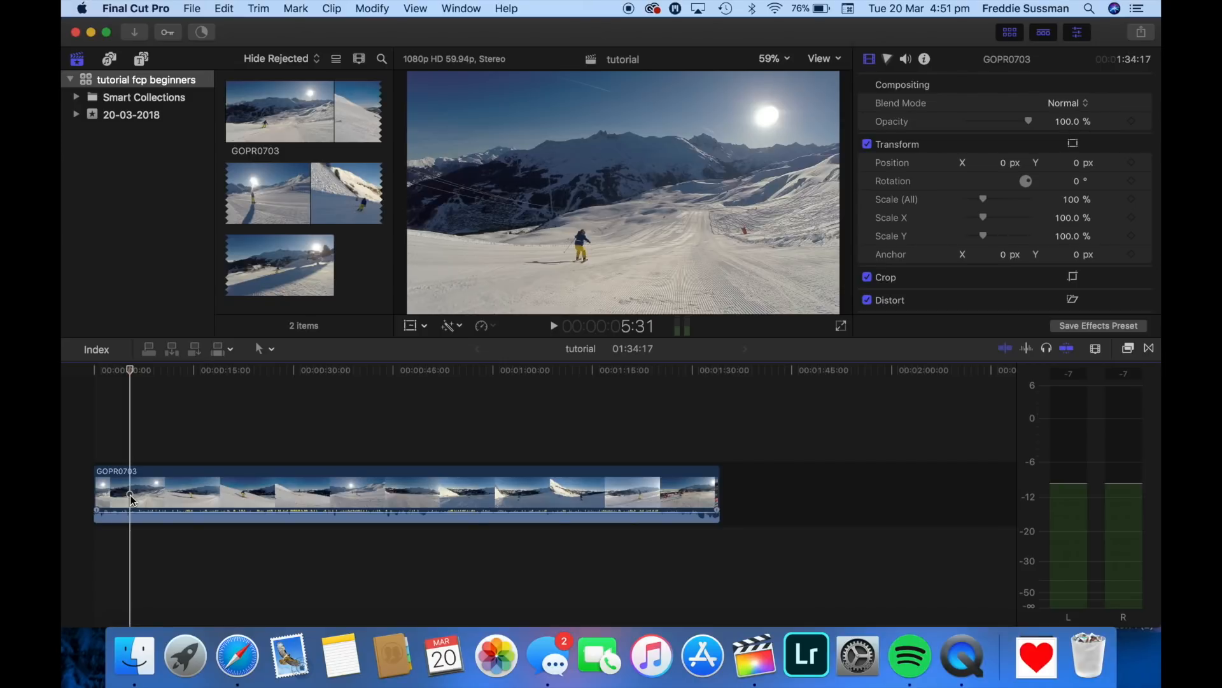
key("super+z")
key("Delete")
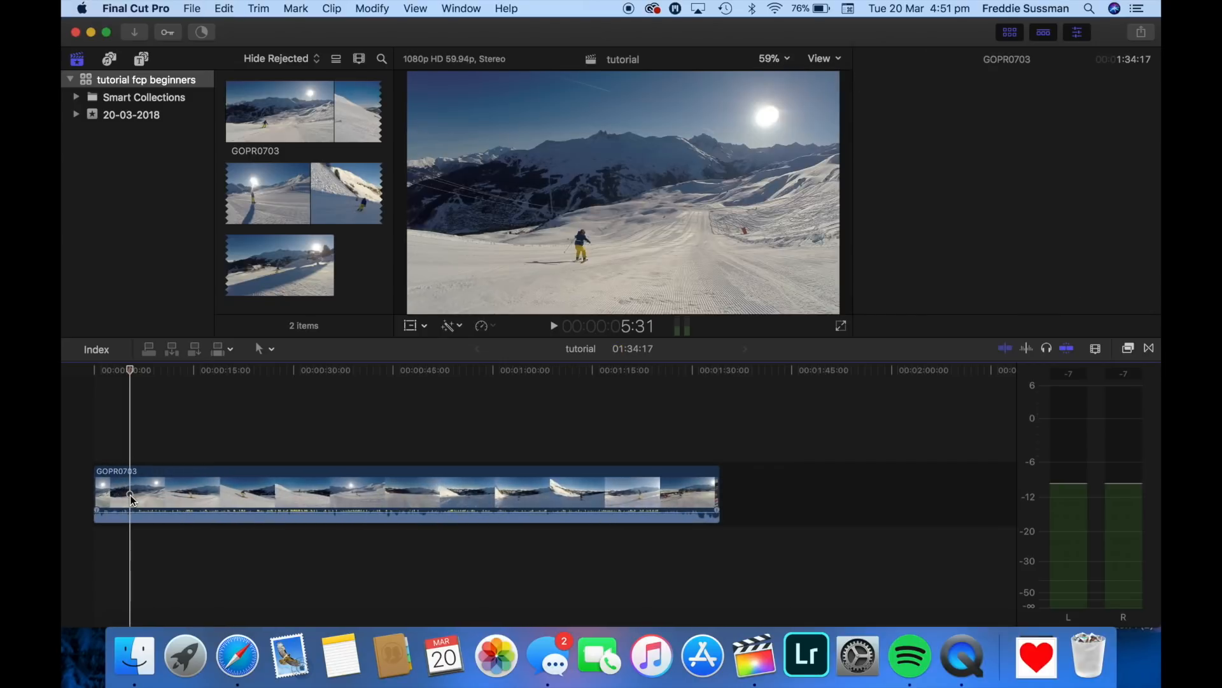
key("super+z")
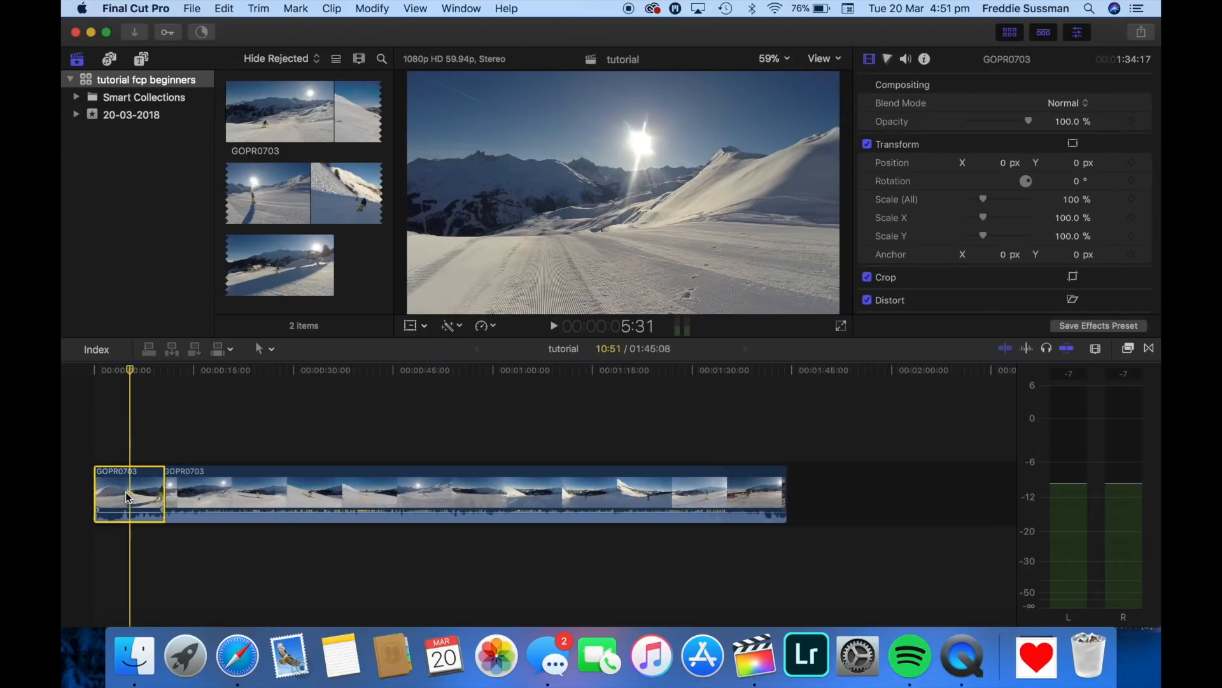
key("Delete")
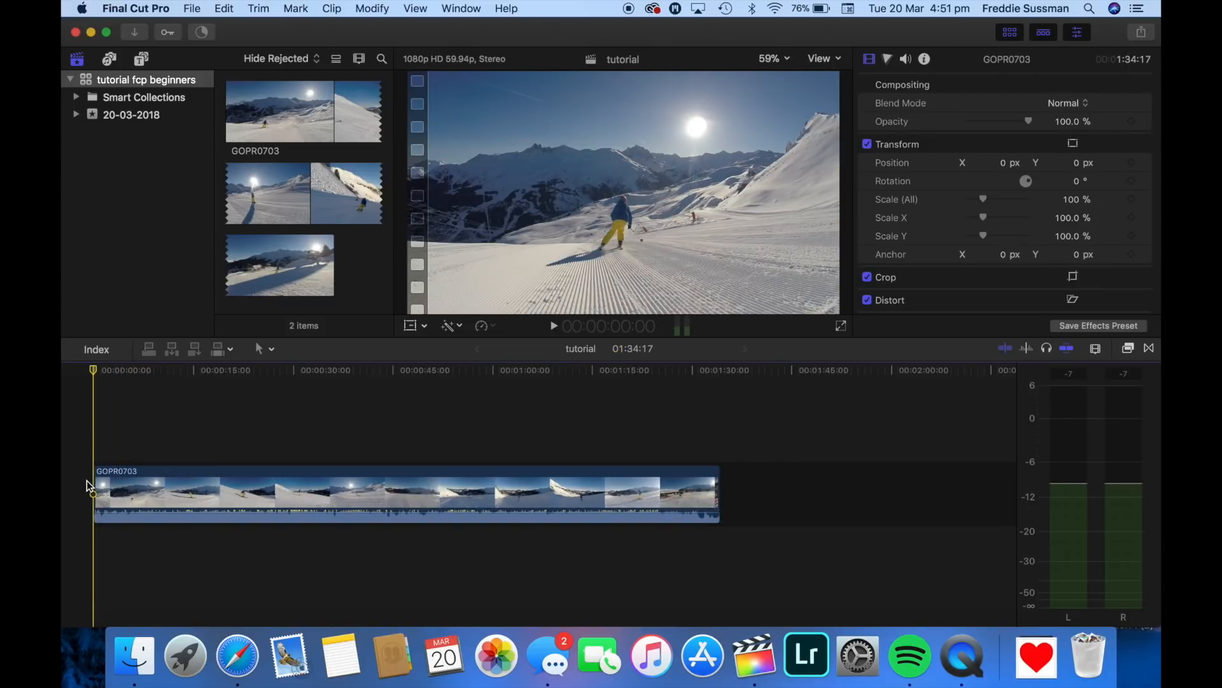
Step: Lower the volume of the remaining GOPR0703 clip all the way to silence, playing it before and after the change
key("space")
mouse_move(119, 514)
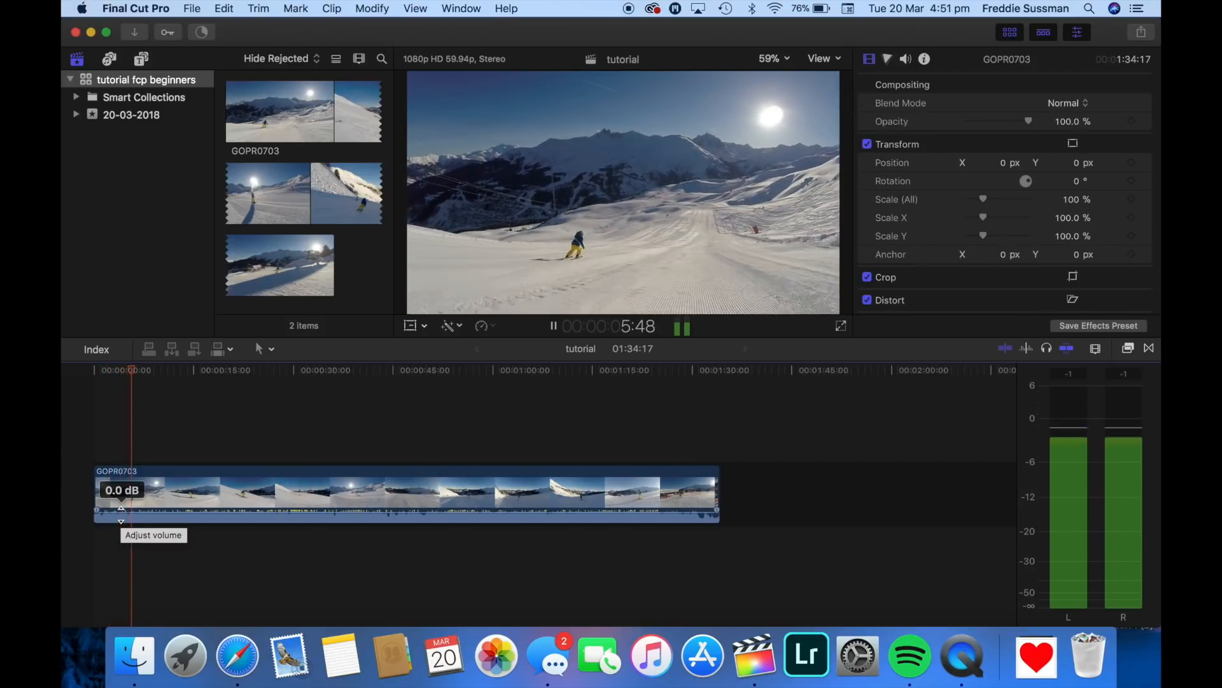
key("space")
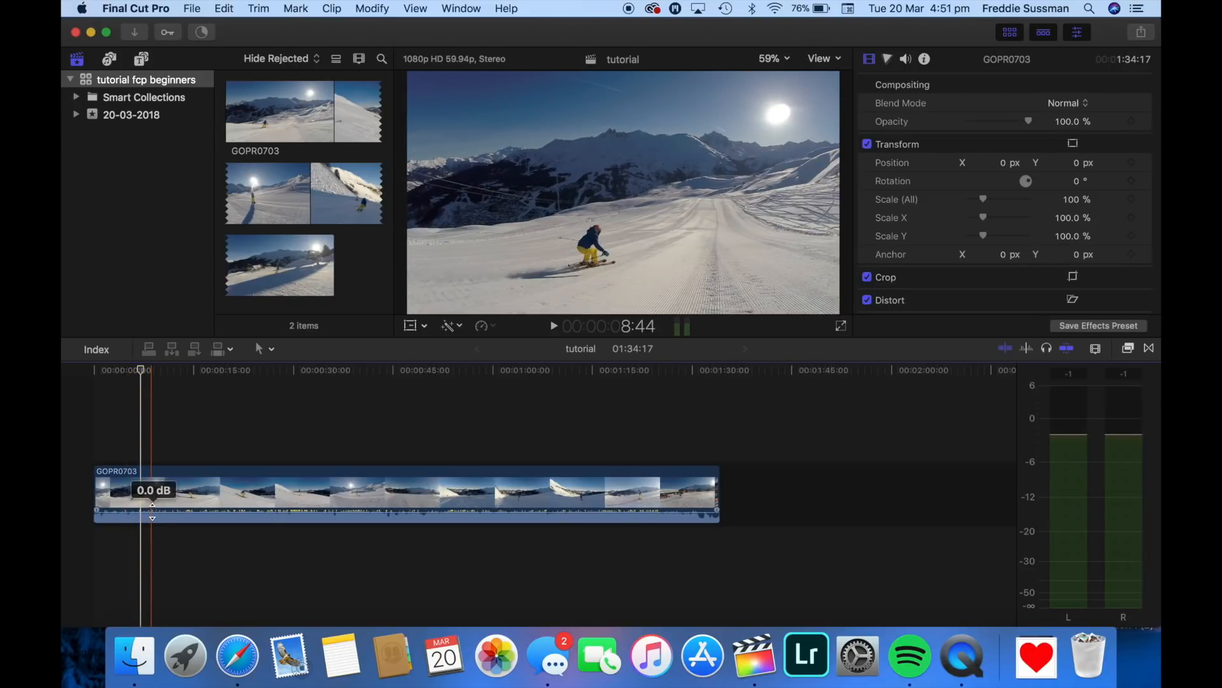
left_click_drag(153, 506, 152, 608)
key("space")
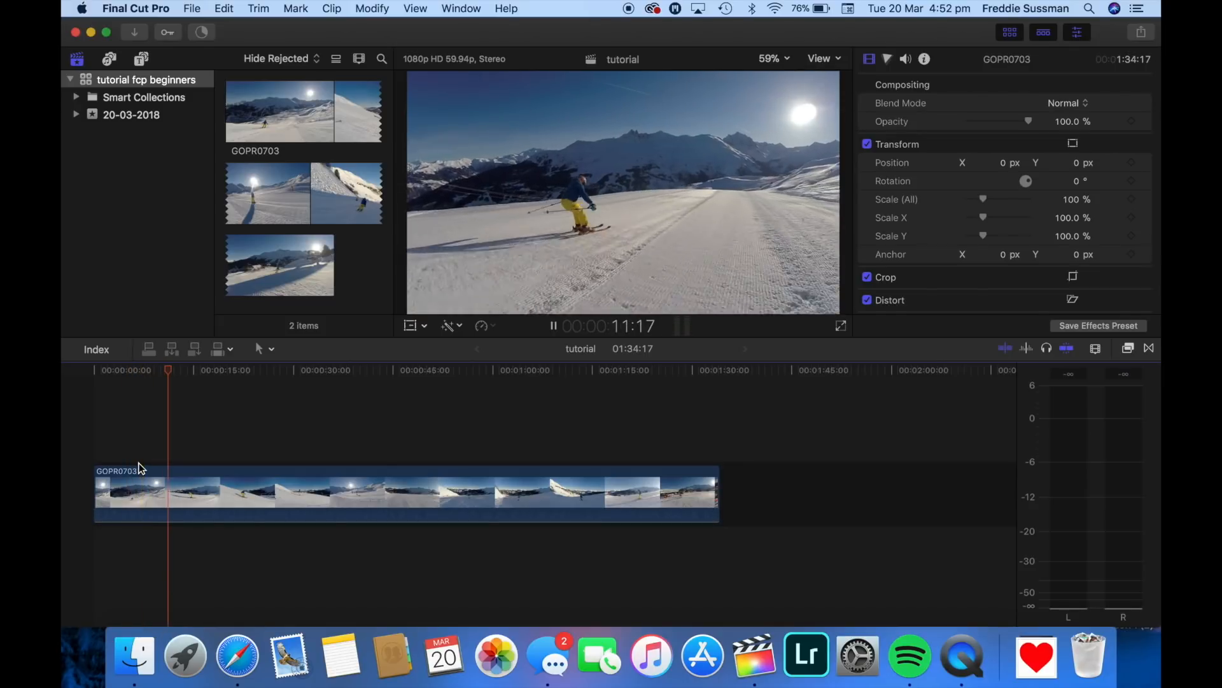
key("space")
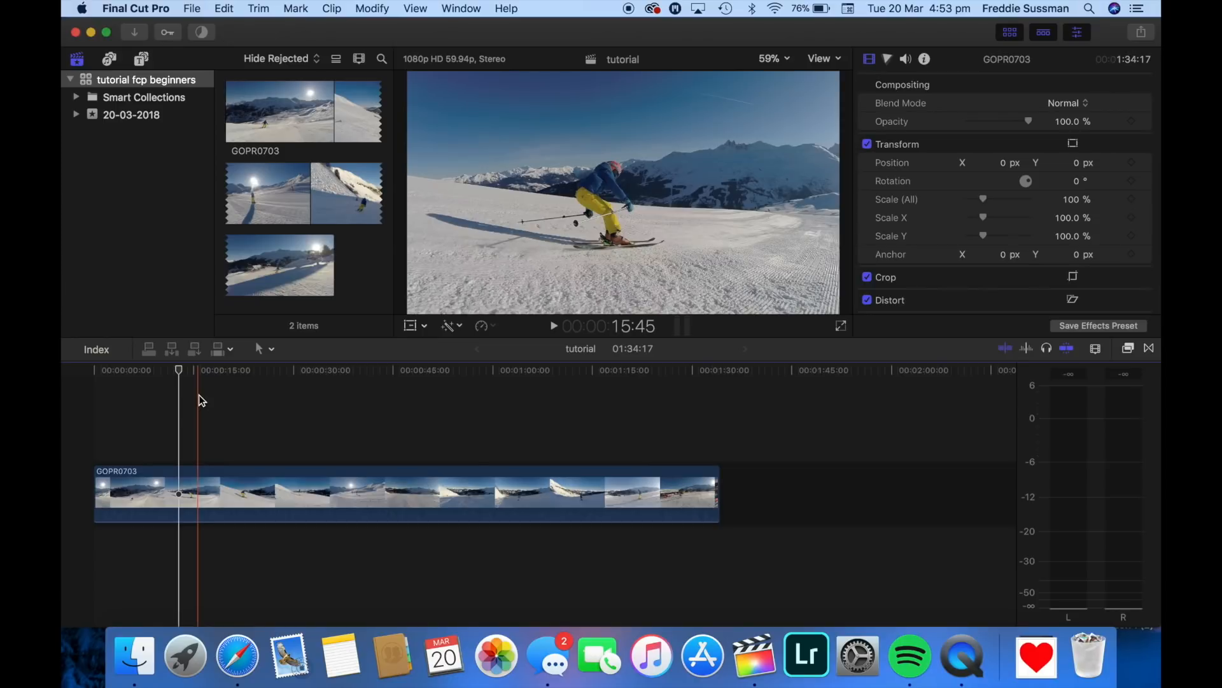
key("space")
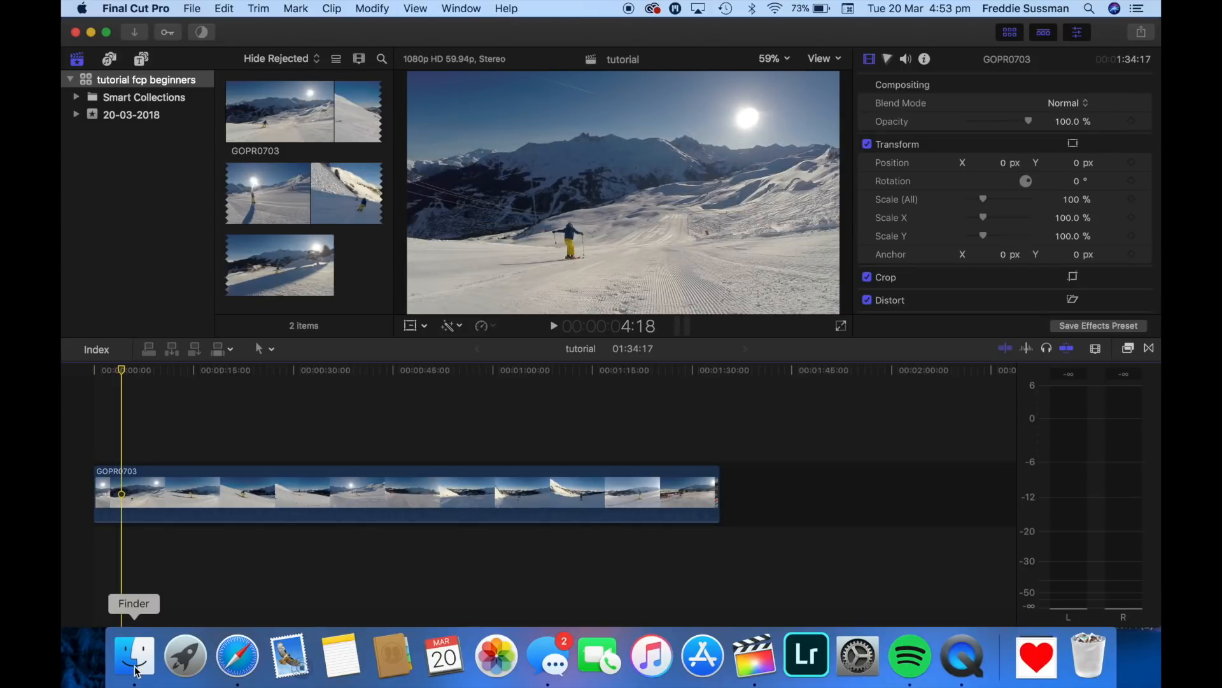
Step: Switch to Finder and open the "Relativity By Nite" album folder under Music, iTunes, iTunes Media, Music, Lemaitre
left_click(135, 667)
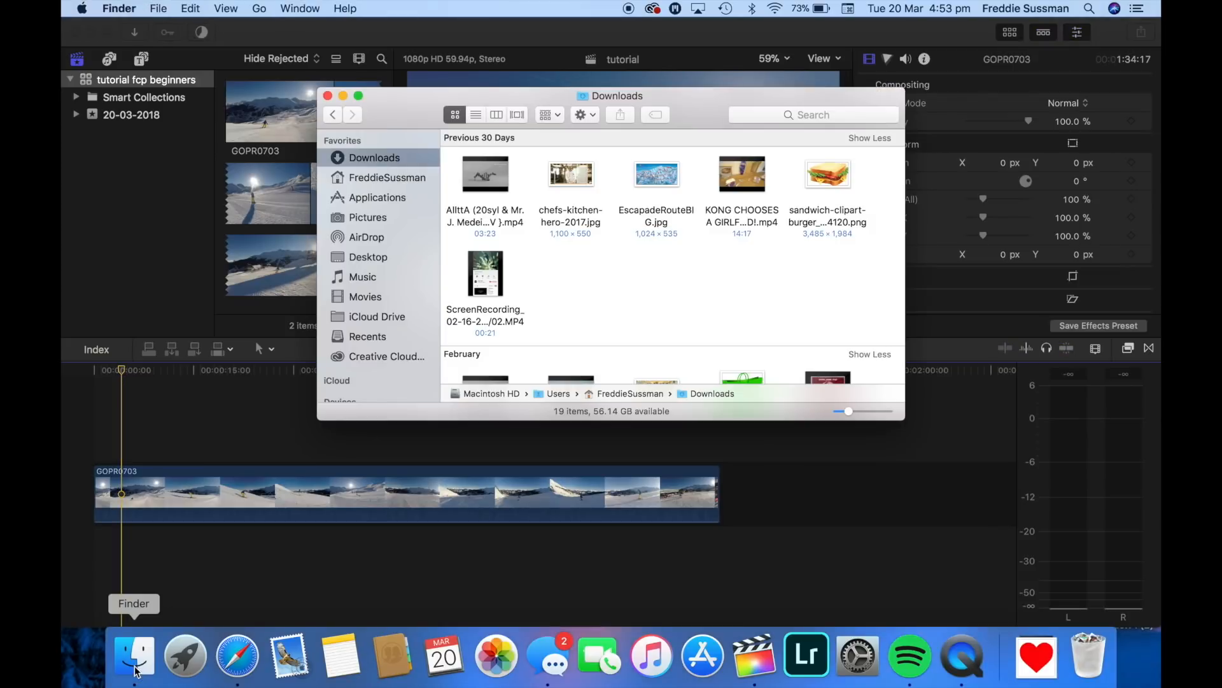
left_click(368, 278)
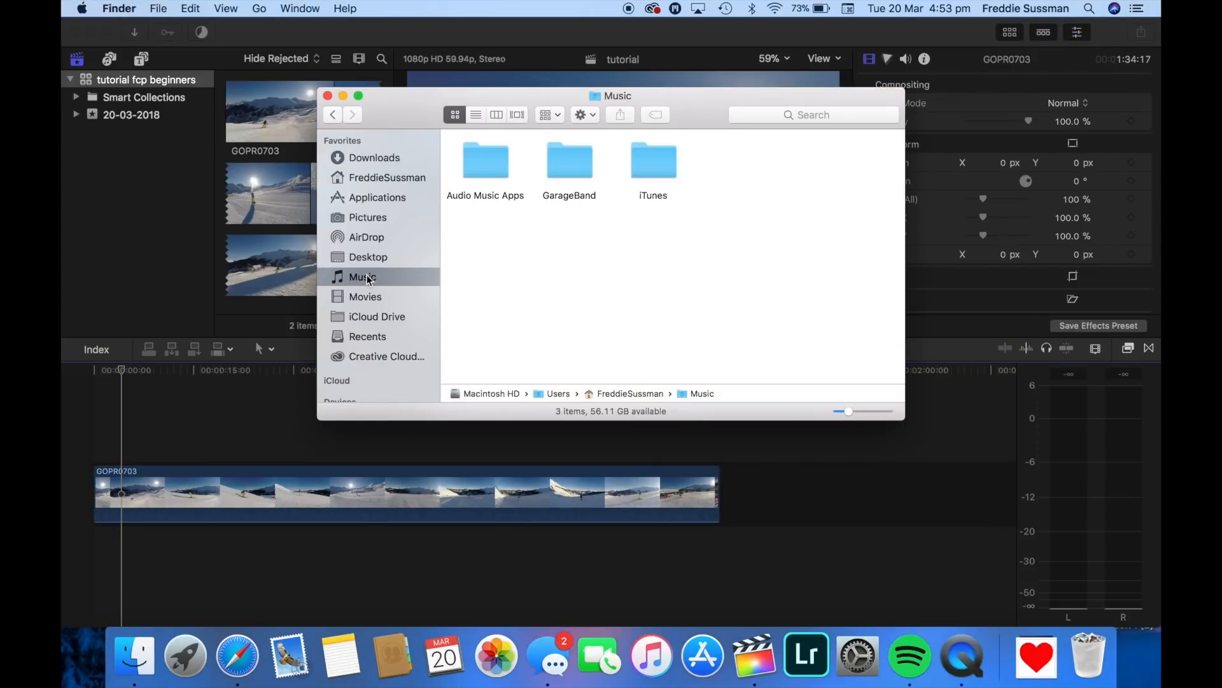
double_click(643, 152)
scroll(551, 219, "left", 2)
double_click(513, 243)
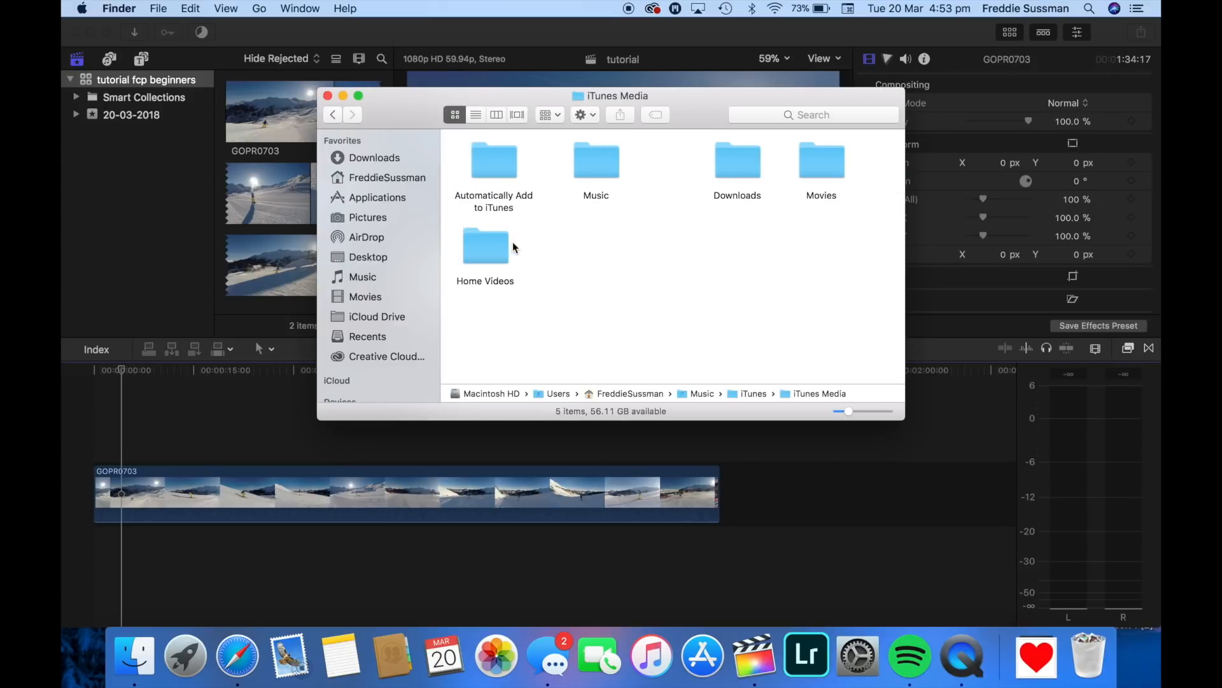
double_click(595, 167)
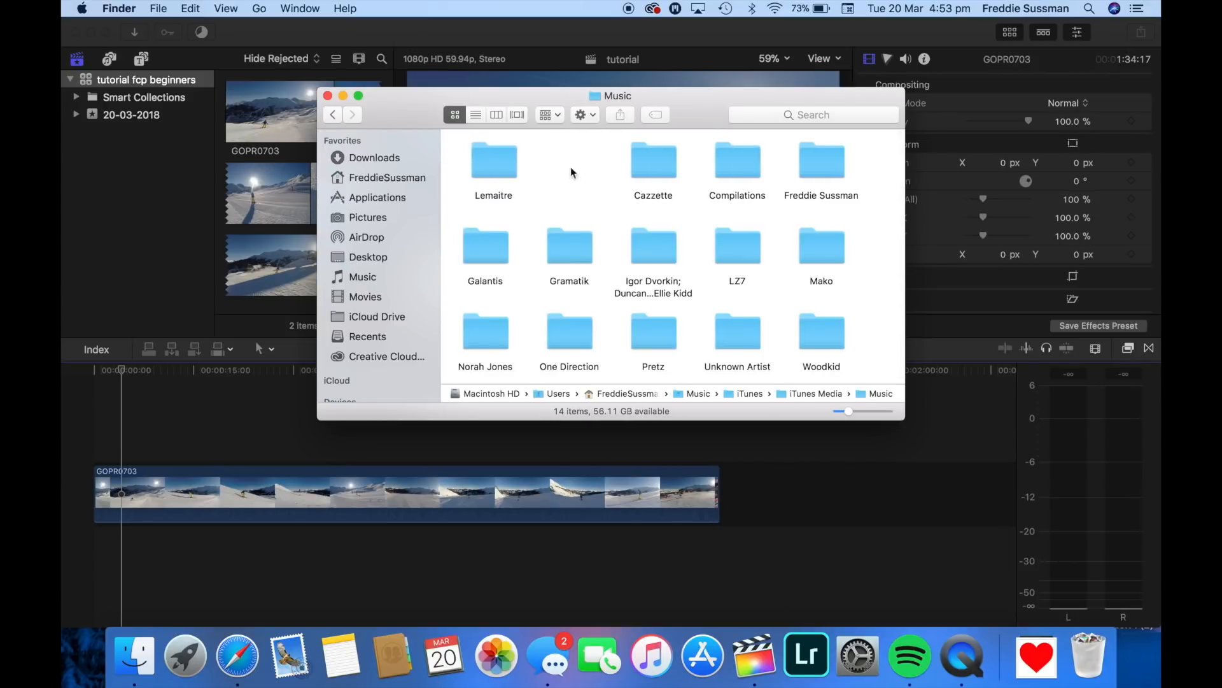
double_click(489, 161)
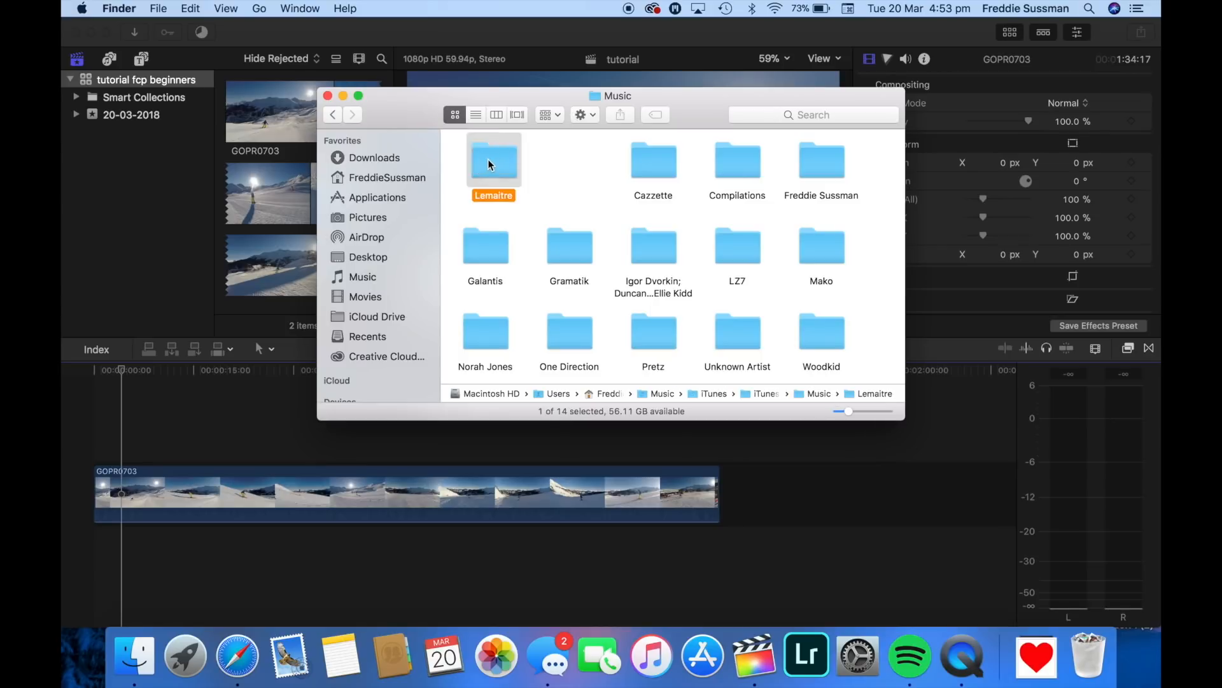
double_click(495, 163)
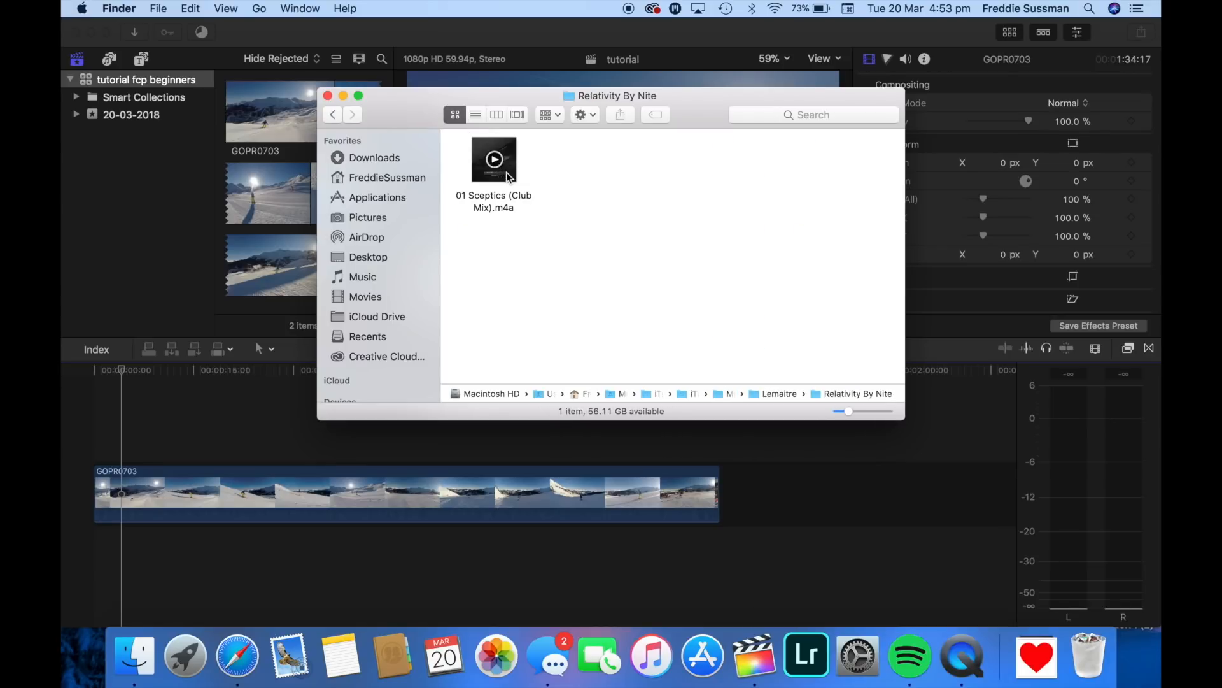
Step: Add 01 Sceptics (Club Mix).m4a beneath the GOPR0703 clip in the Final Cut Pro timeline and move its start to about 31 seconds
left_click(508, 175)
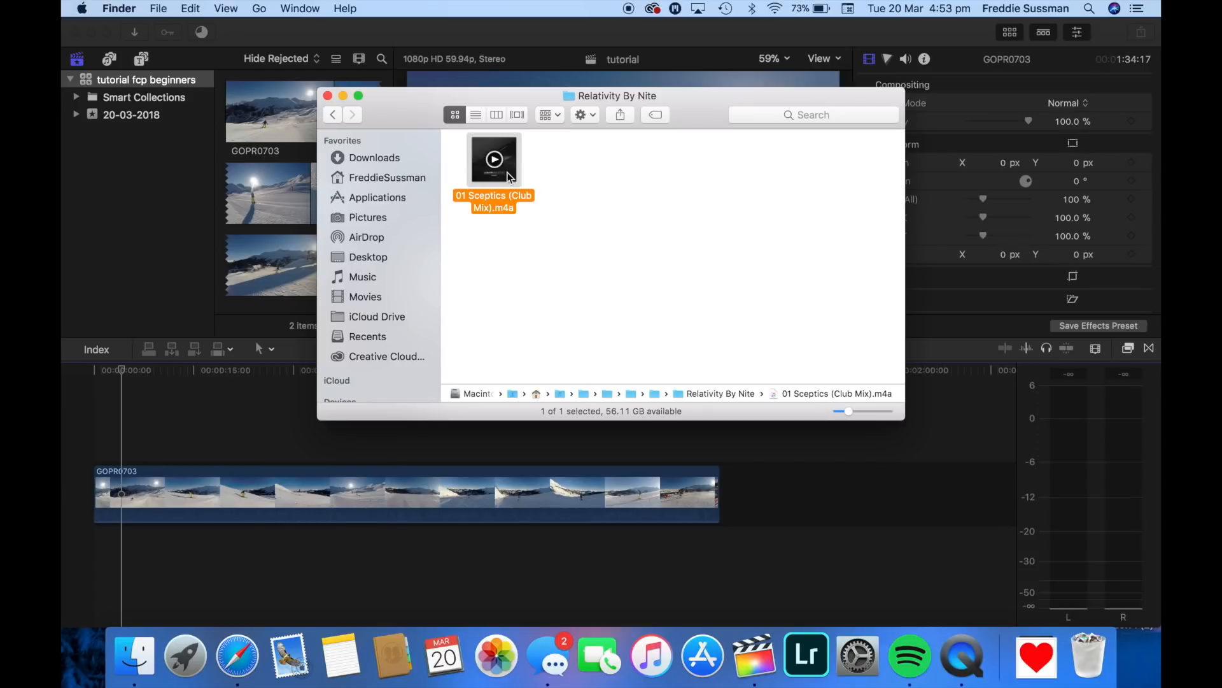
left_click_drag(508, 170, 185, 559)
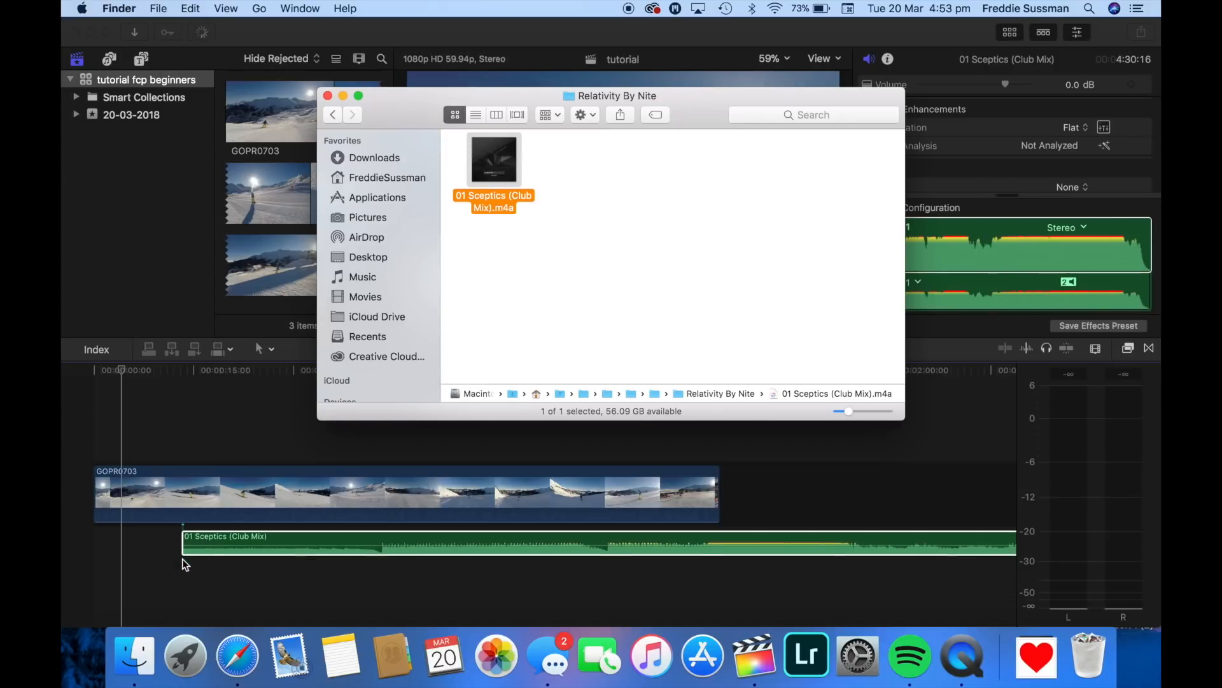
left_click(199, 461)
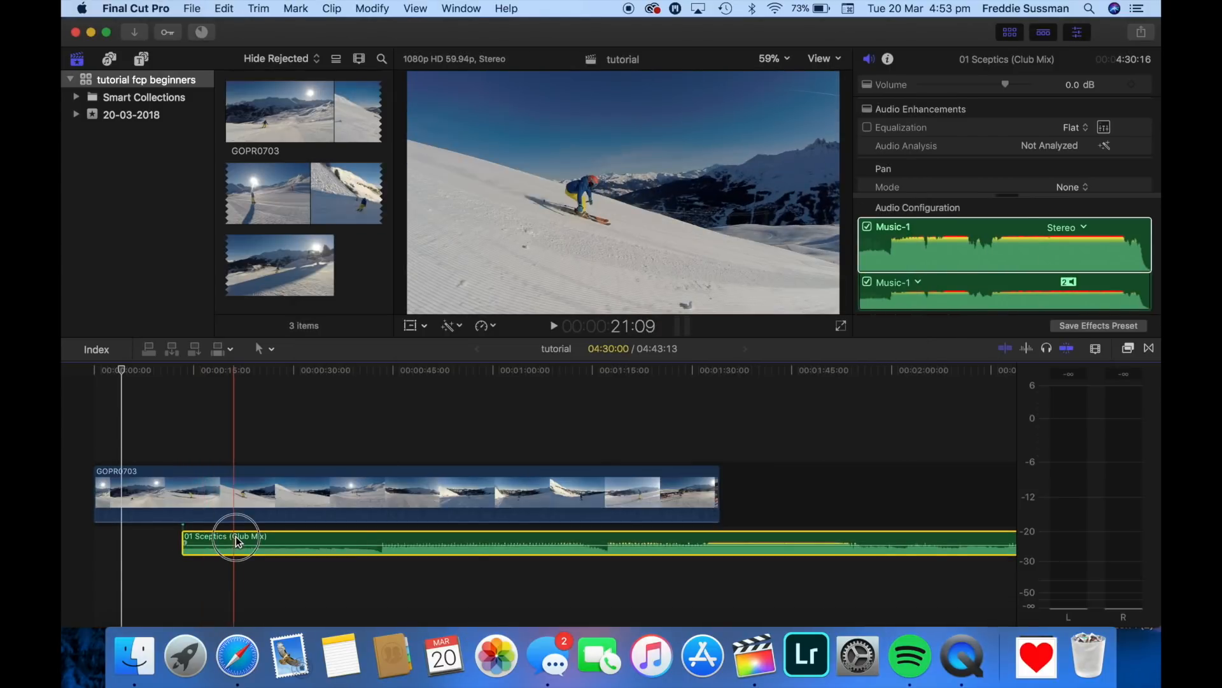
left_click_drag(251, 538, 354, 583)
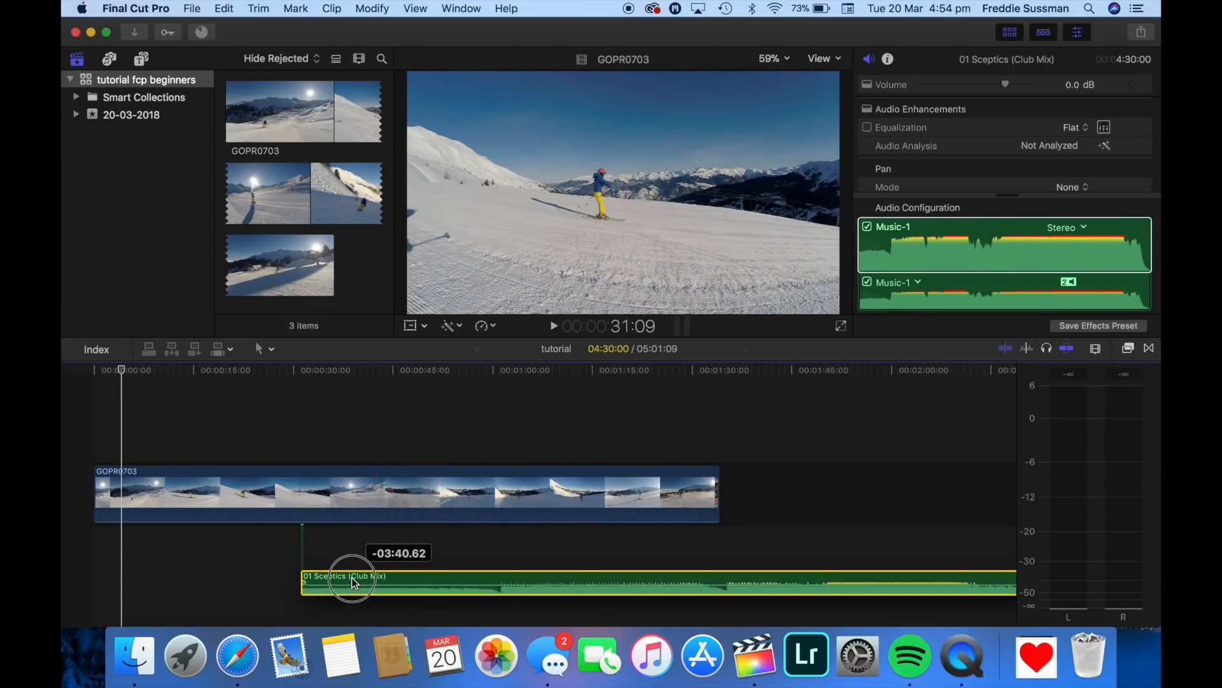
left_click_drag(354, 582, 352, 579)
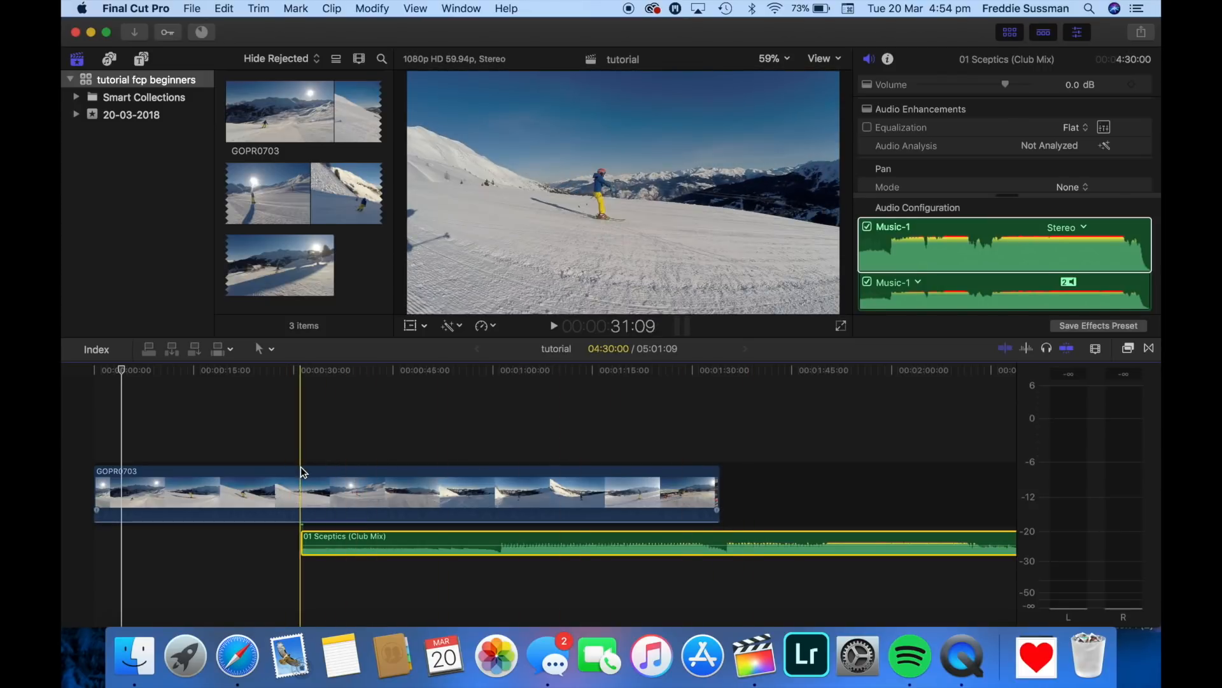
Step: Split the GOPR0703 clip at 29:33 and delete the part after the cut
left_click(290, 477)
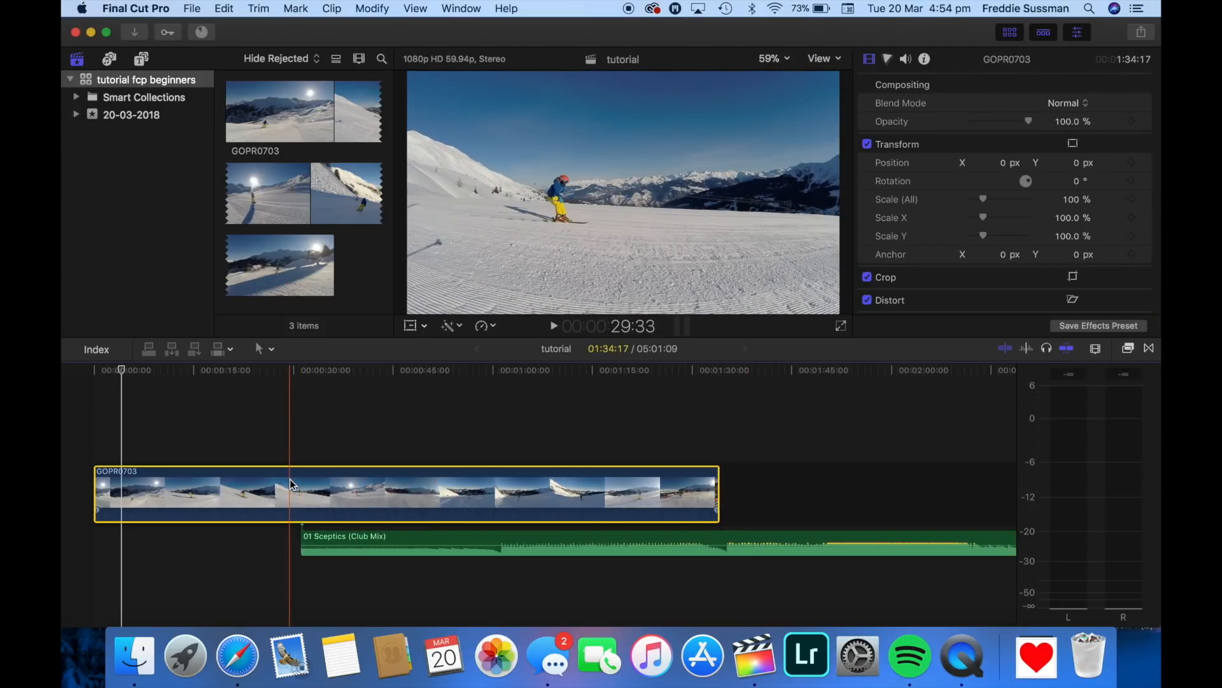
key("super+b")
left_click(326, 485)
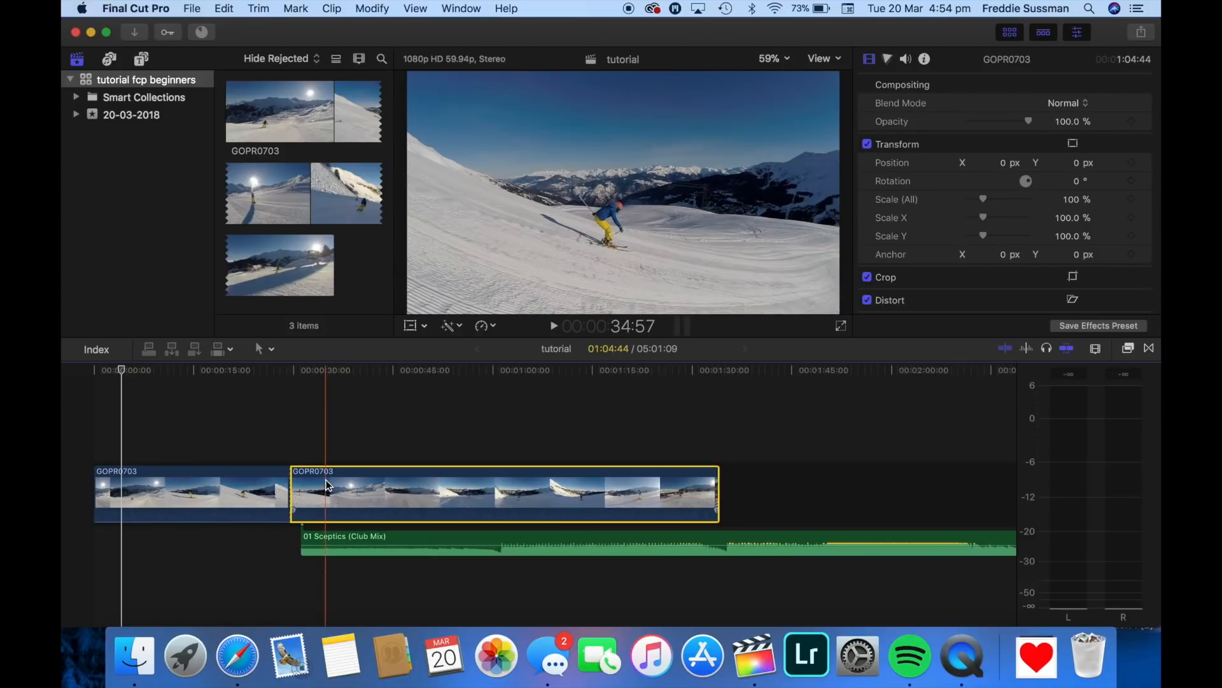
key("Delete")
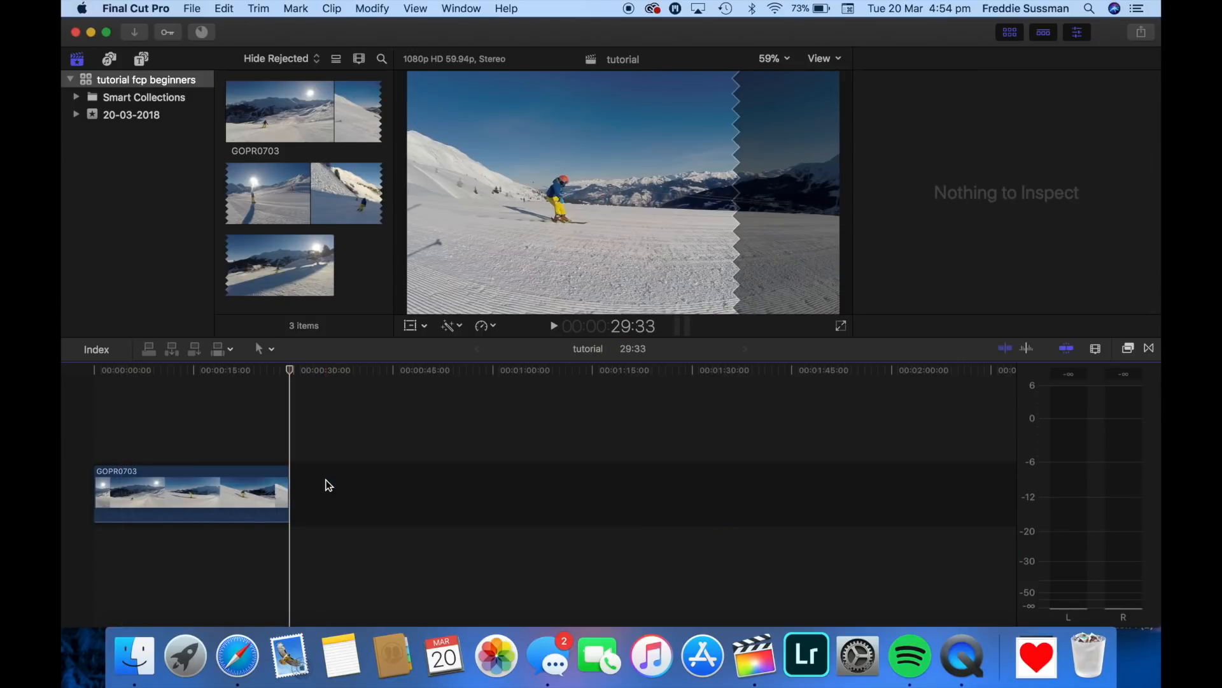
Step: Undo the deletion and split of the GOPR0703 clip, and move the 01 Sceptics (Club Mix) track to the start of the timeline
key("super+z")
key("super+z")
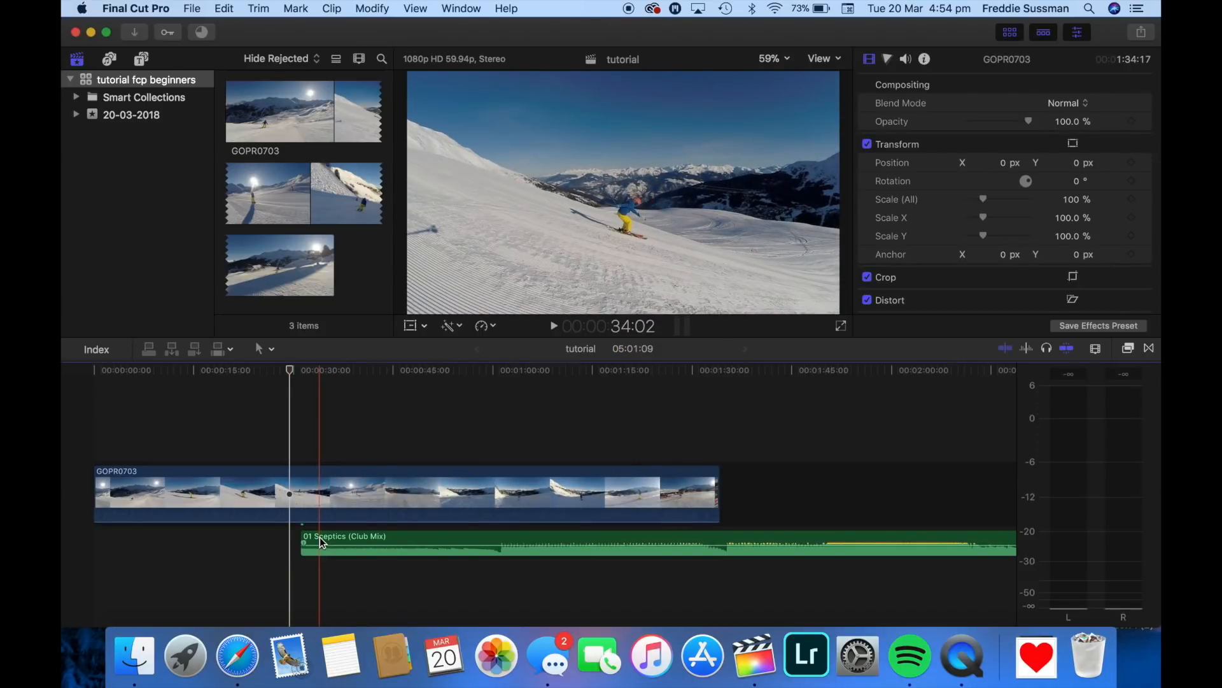
left_click_drag(320, 537, 287, 538)
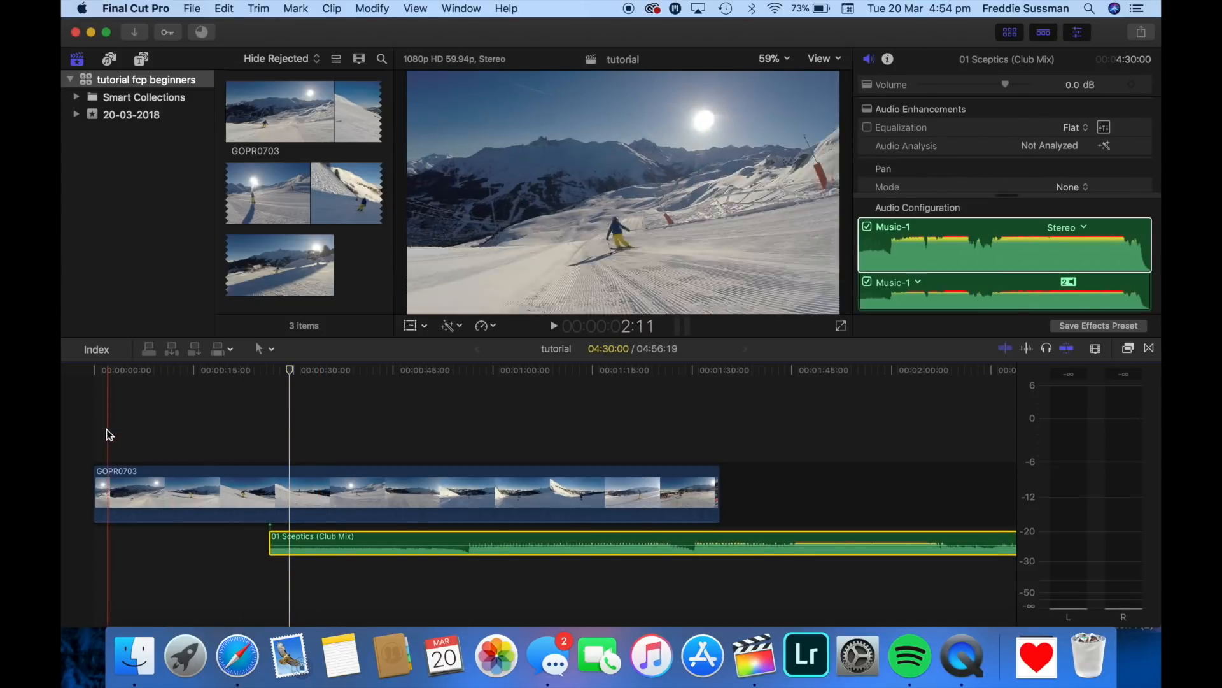
left_click_drag(302, 541, 125, 543)
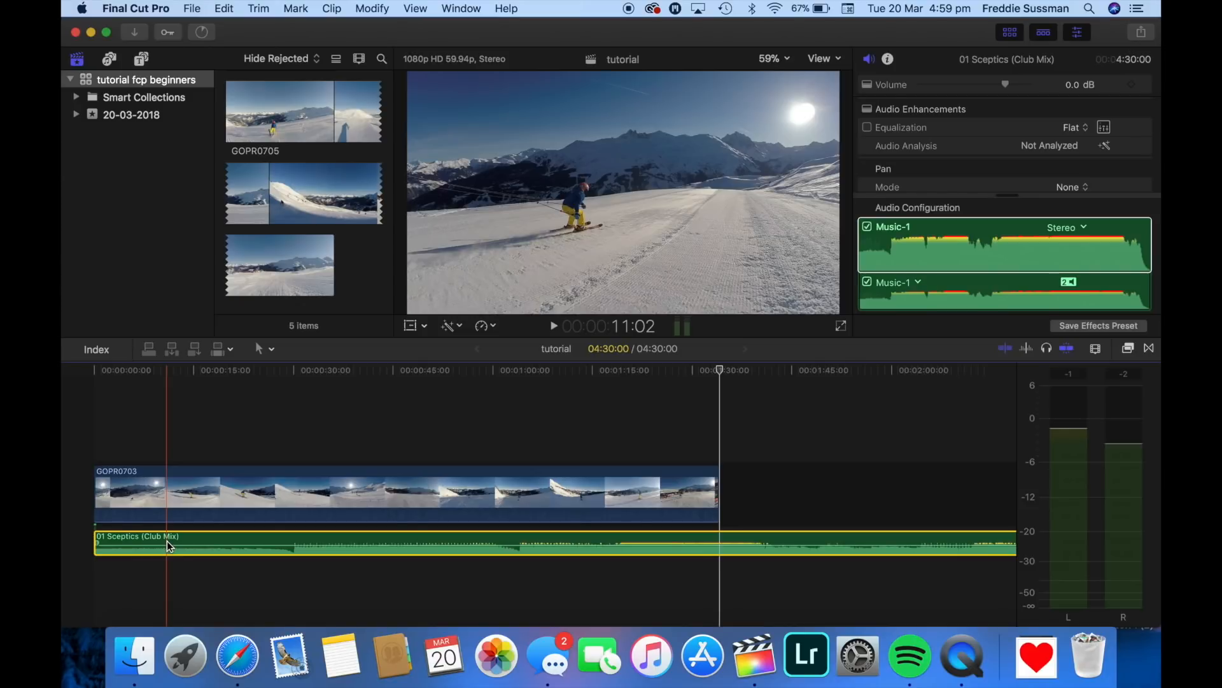
Step: Delete the 01 Sceptics track and add the Flux Pavilion - Cut Me Out mp4 from Finder's Downloads folder after the GOPR0703 clip in Final Cut Pro
key("BackSpace")
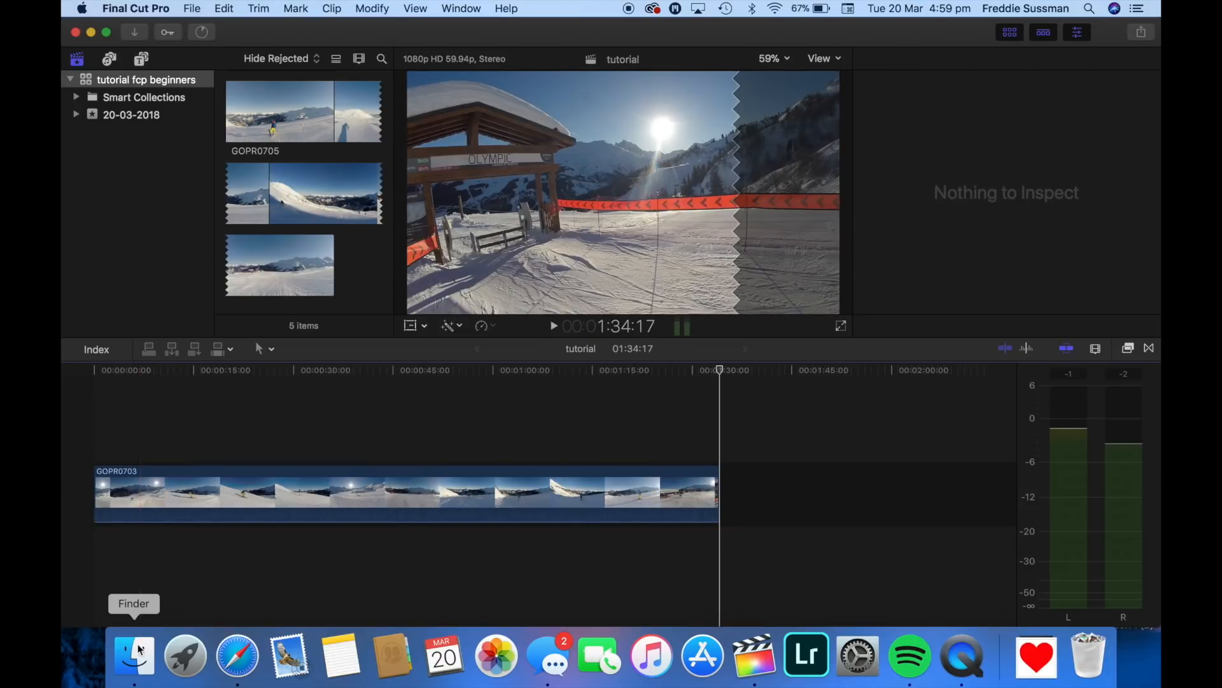
left_click(136, 652)
left_click(373, 158)
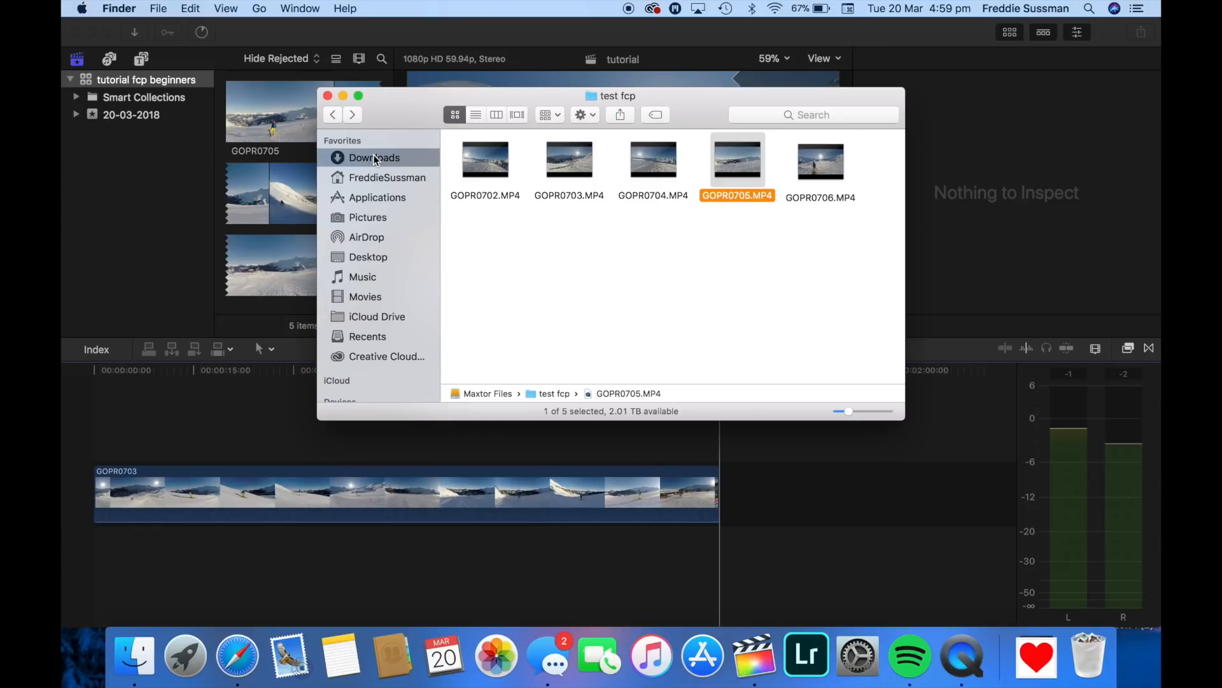
scroll(517, 204, "up", 5)
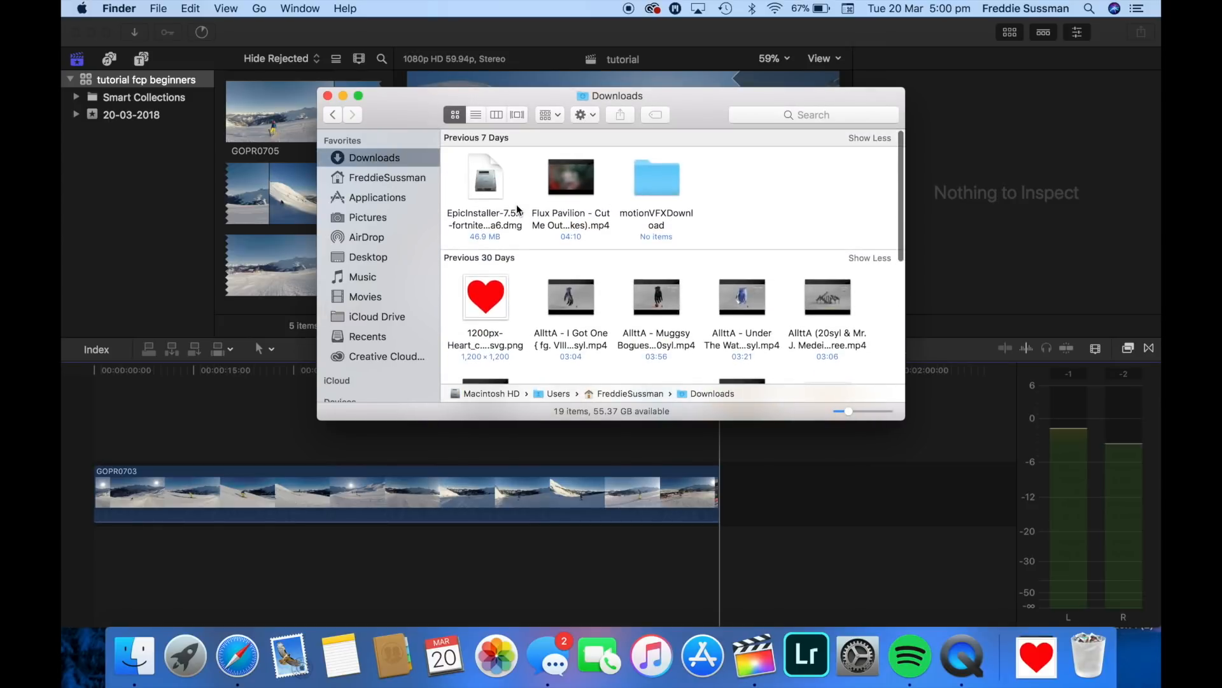
left_click_drag(556, 189, 737, 497)
left_click(759, 468)
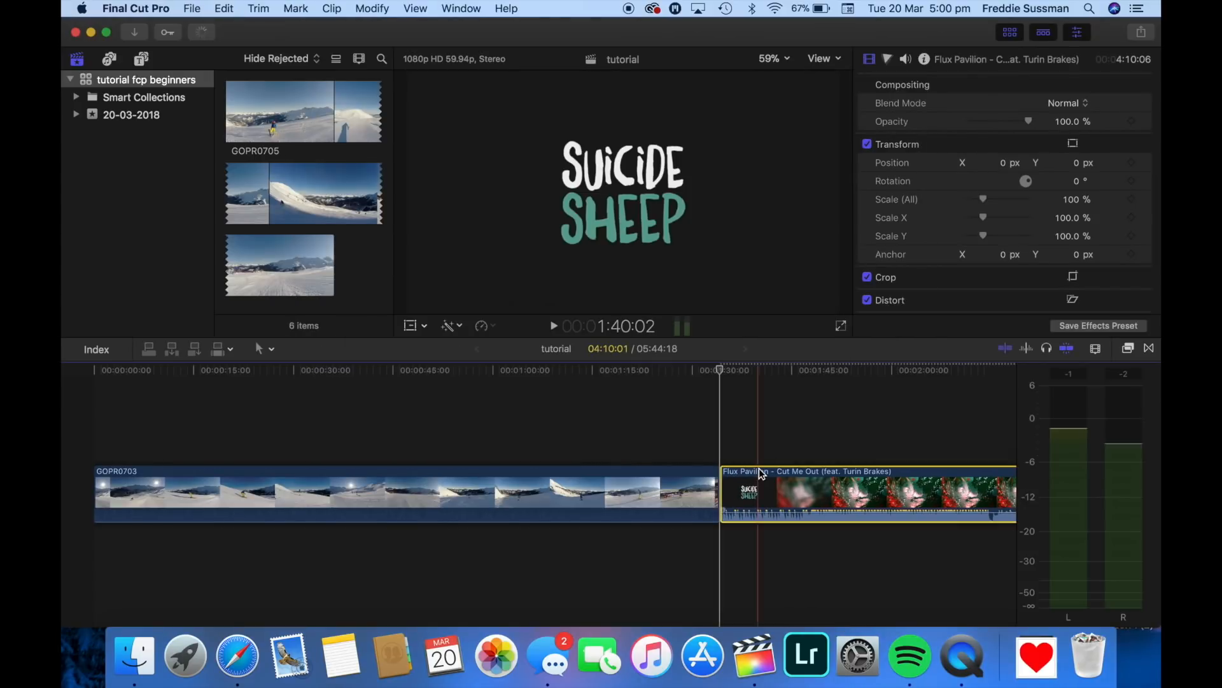
Step: Play a section of the Flux Pavilion clip from about 3:20 on the timeline to hear its music
scroll(614, 464, "right", 10)
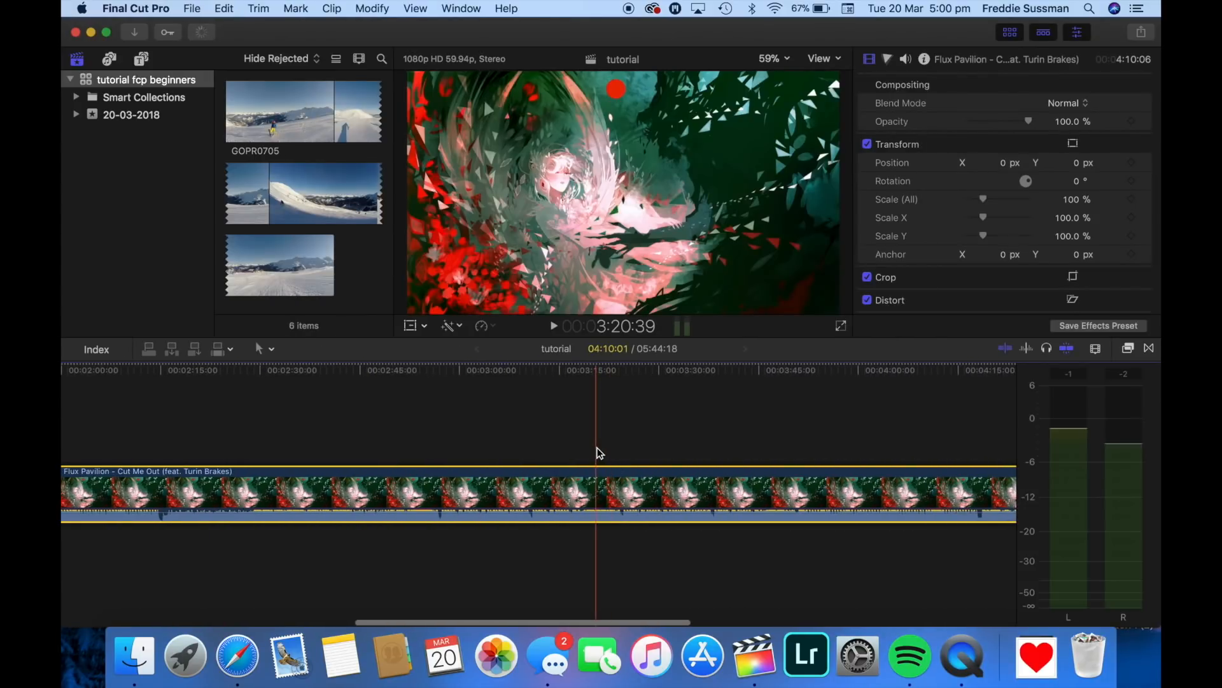
key("space")
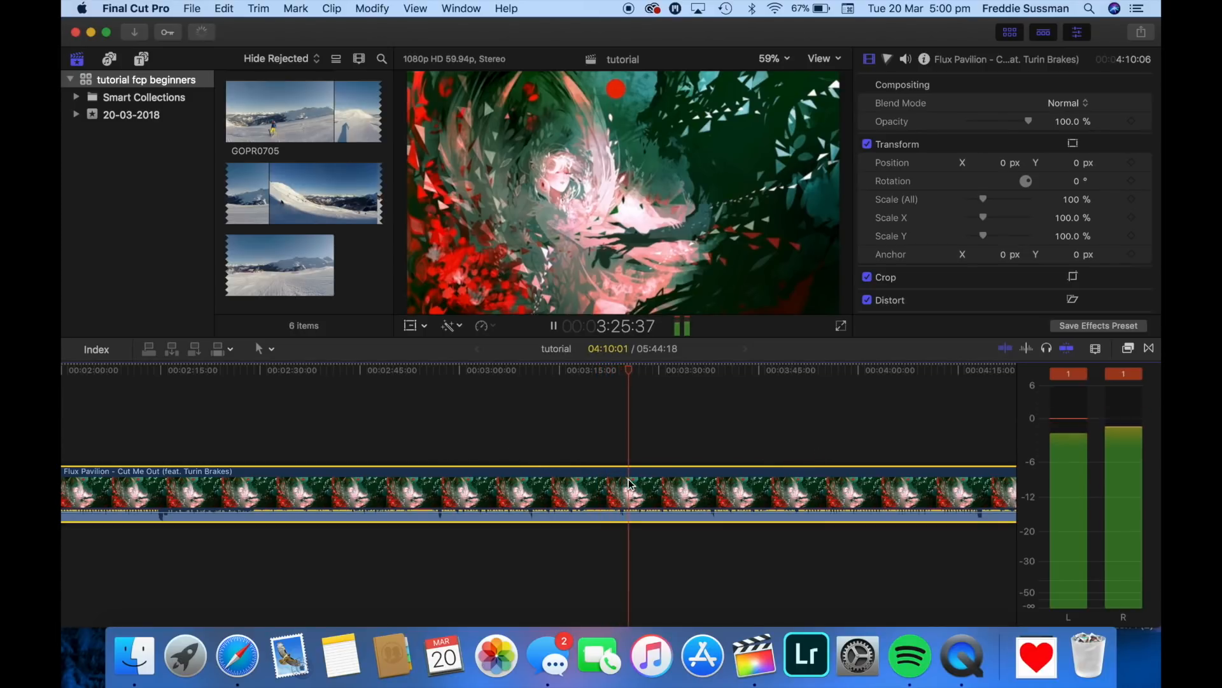
key("space")
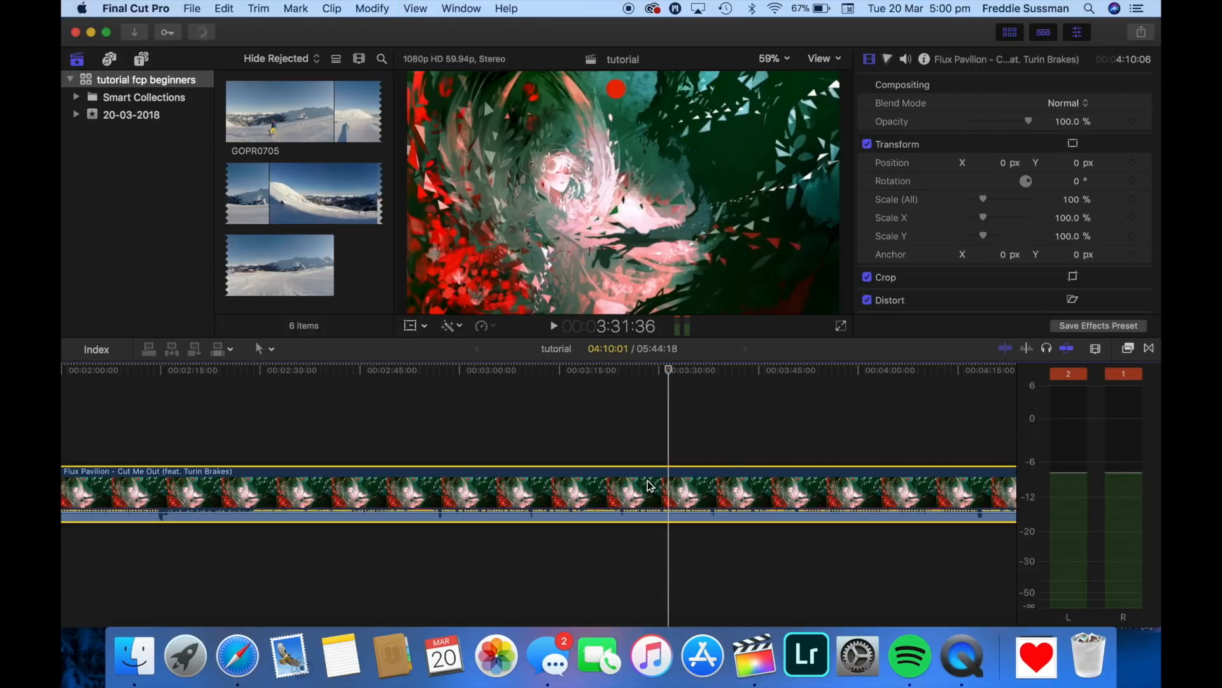
Step: Move the Flux Pavilion clip beneath the GOPR0703 clip so that both begin at the start of the timeline
scroll(648, 485, "left", 15)
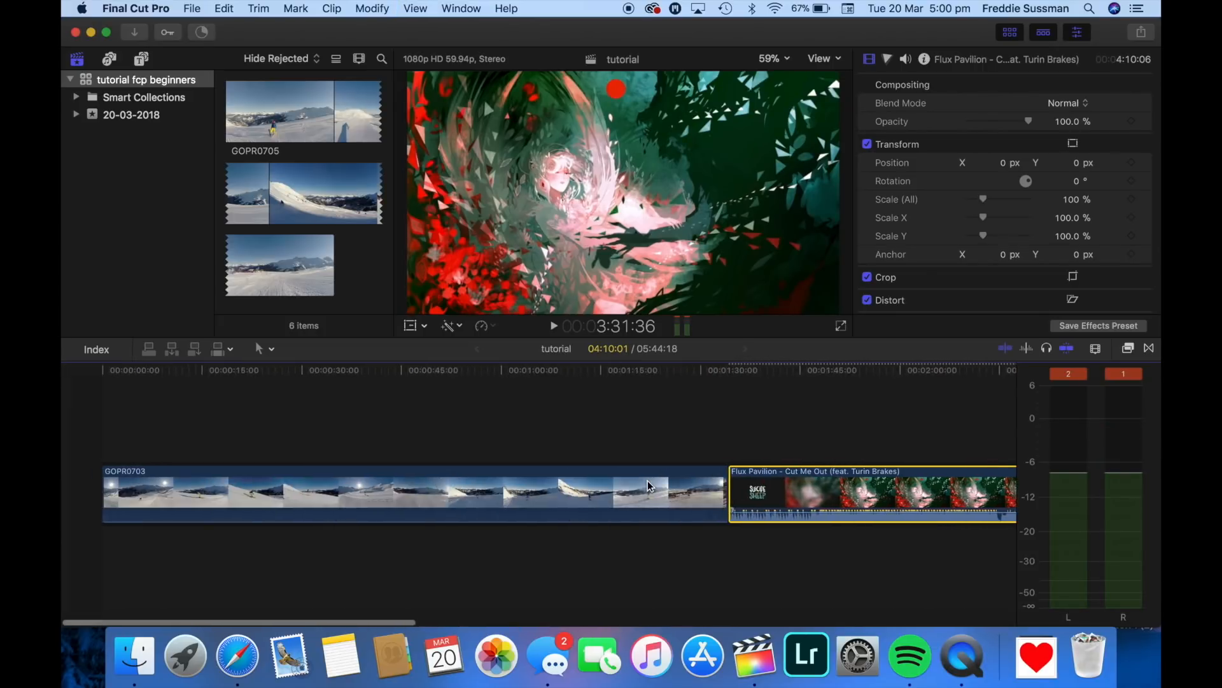
scroll(818, 456, "right", 15)
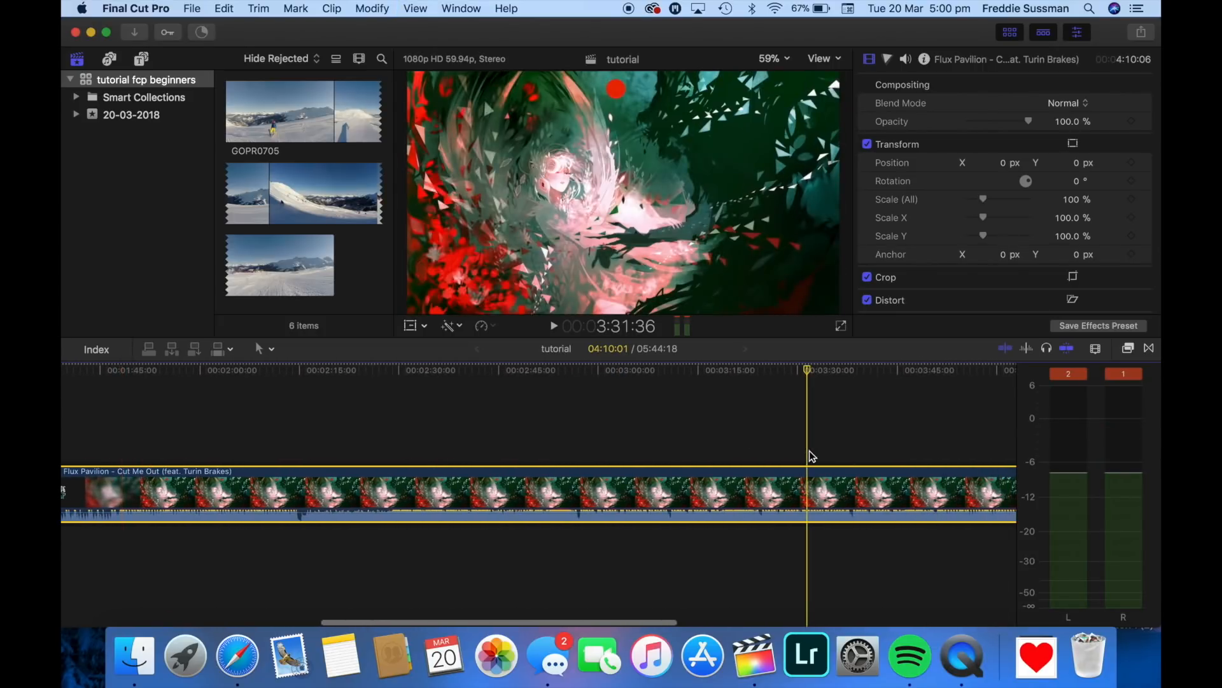
scroll(652, 526, "left", 15)
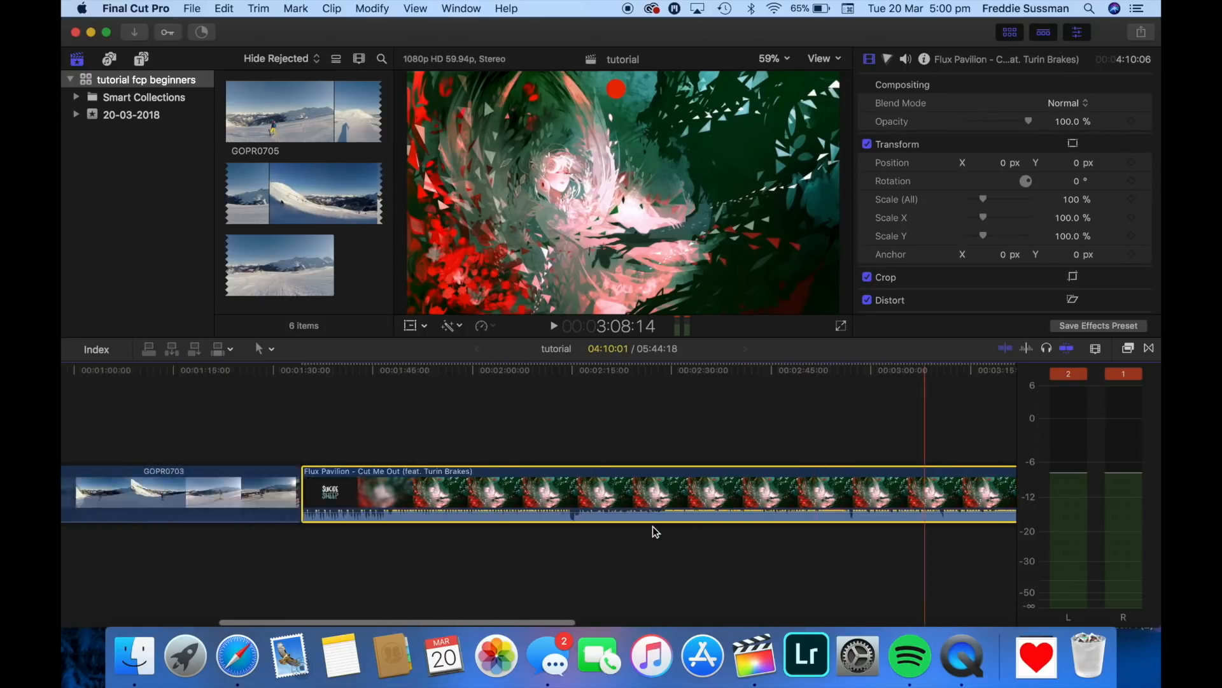
scroll(700, 510, "left", 3)
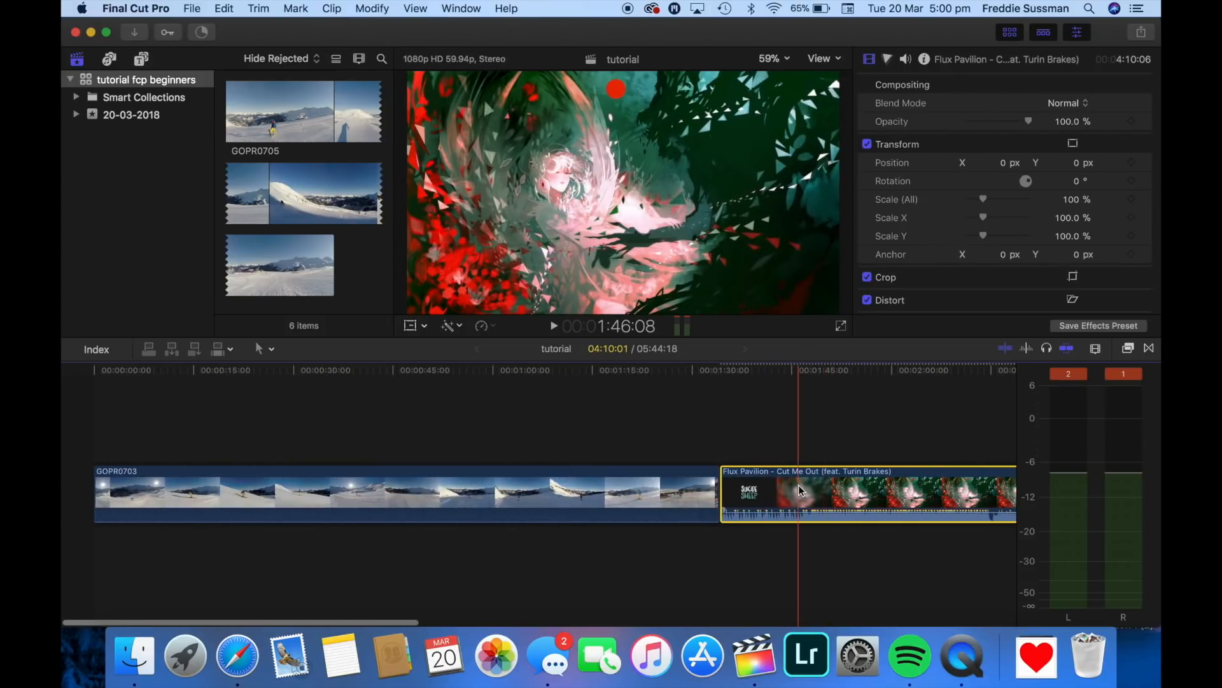
left_click_drag(803, 489, 121, 575)
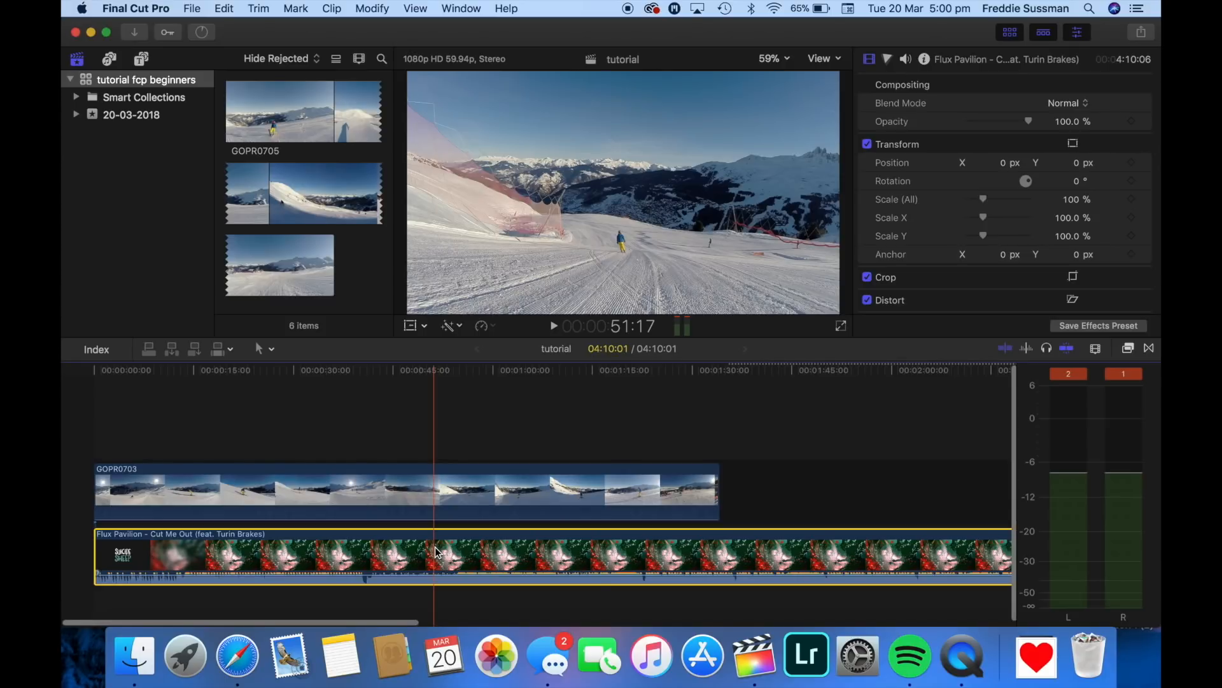
Step: Detach the audio from the Flux Pavilion clip and delete its video part
right_click(434, 546)
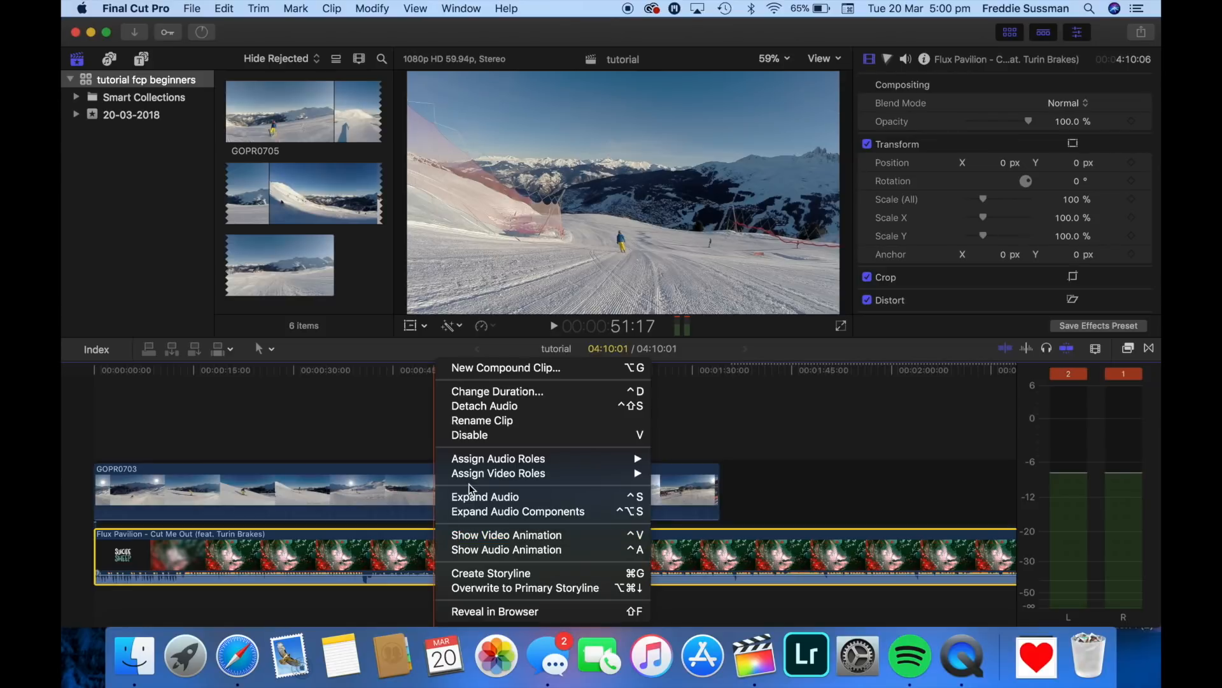
left_click(503, 404)
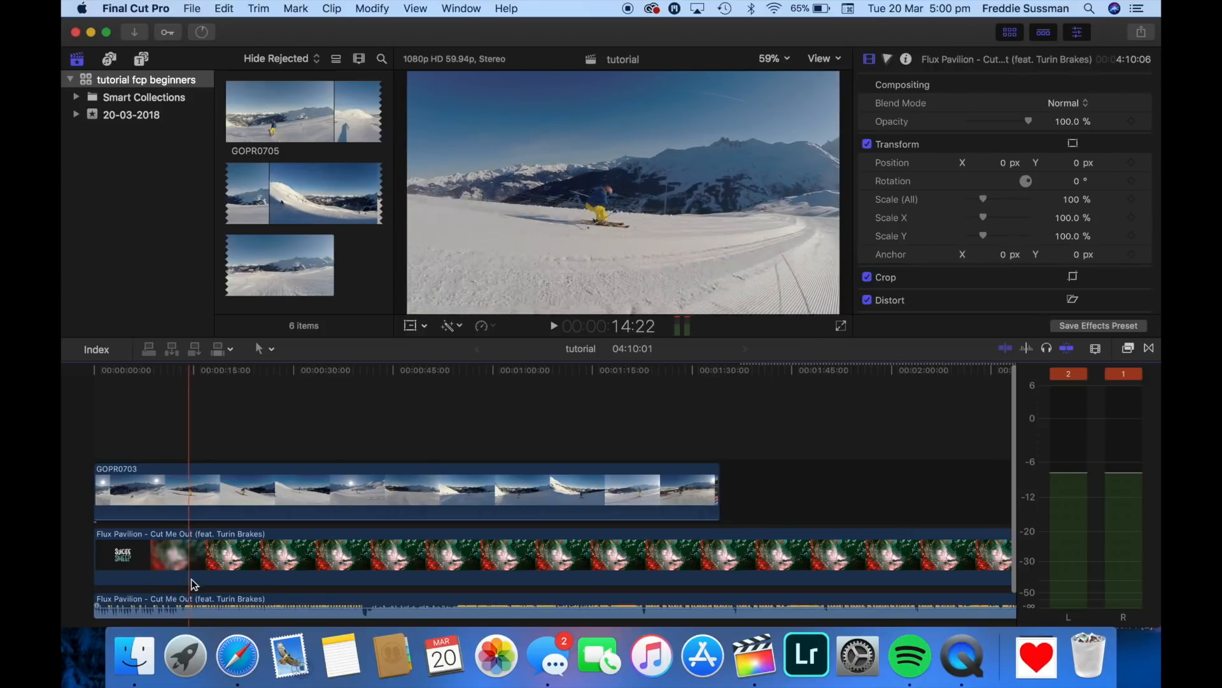
left_click(203, 547)
key("Delete")
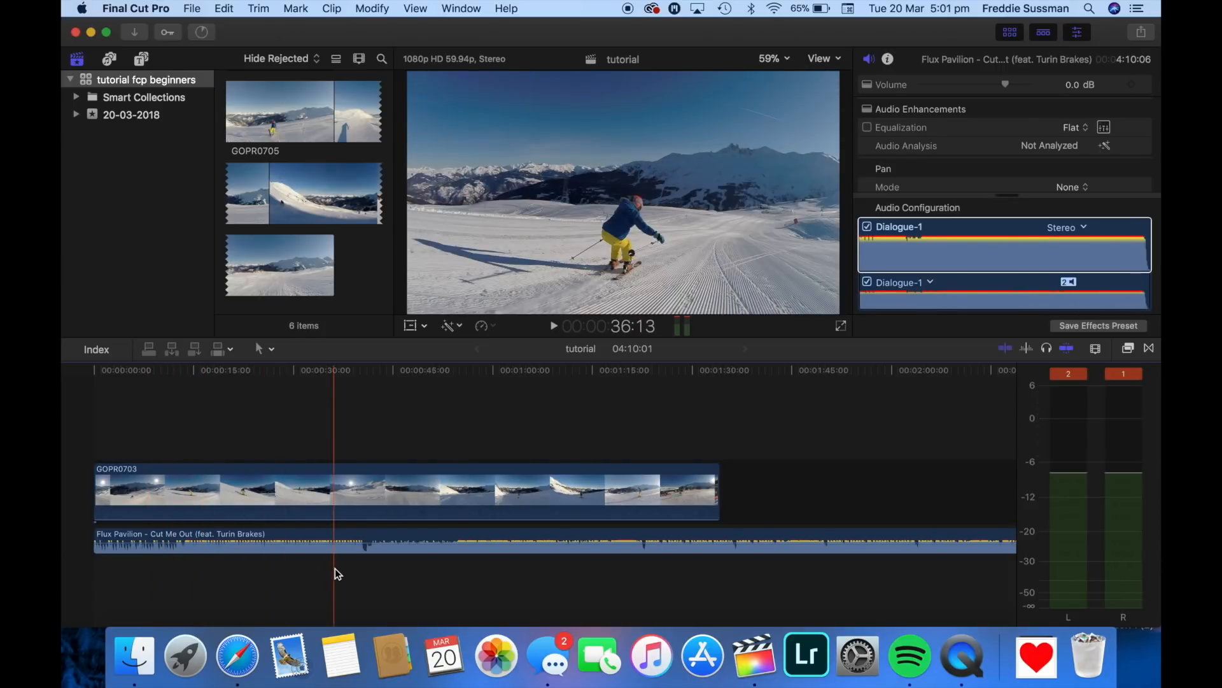
Step: Play the timeline from about 0:36, 1:01 and 1:21 to find a suitable starting point in the Flux Pavilion audio
key("space")
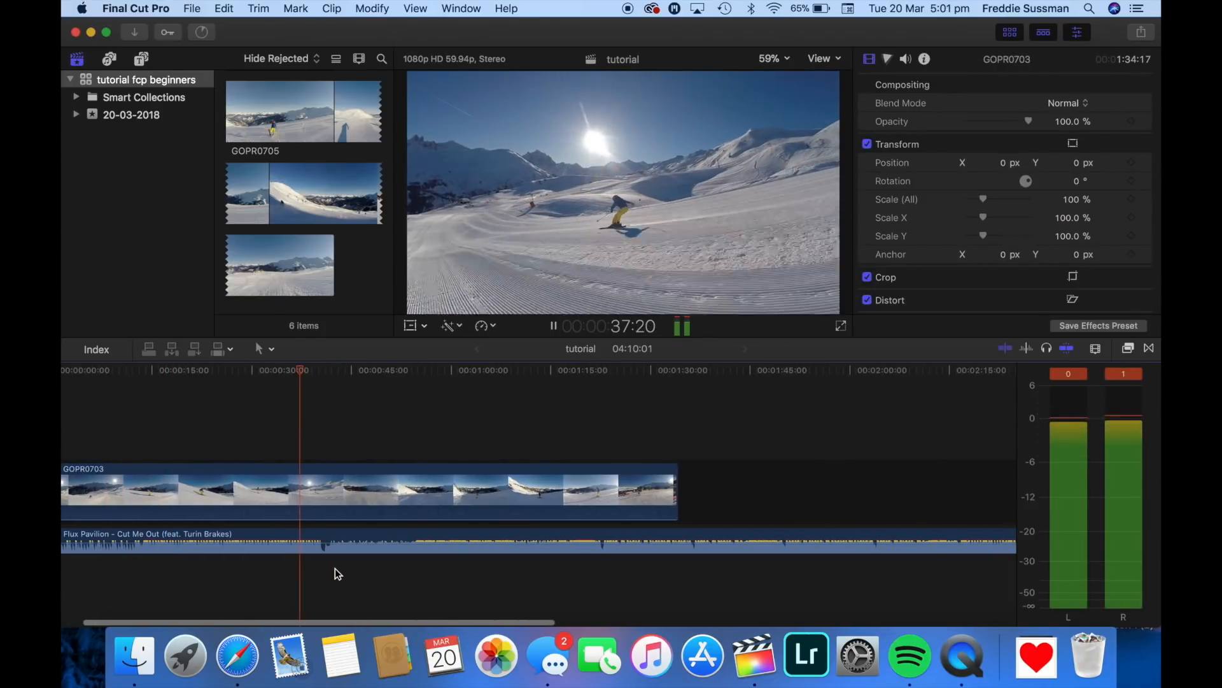
key("space")
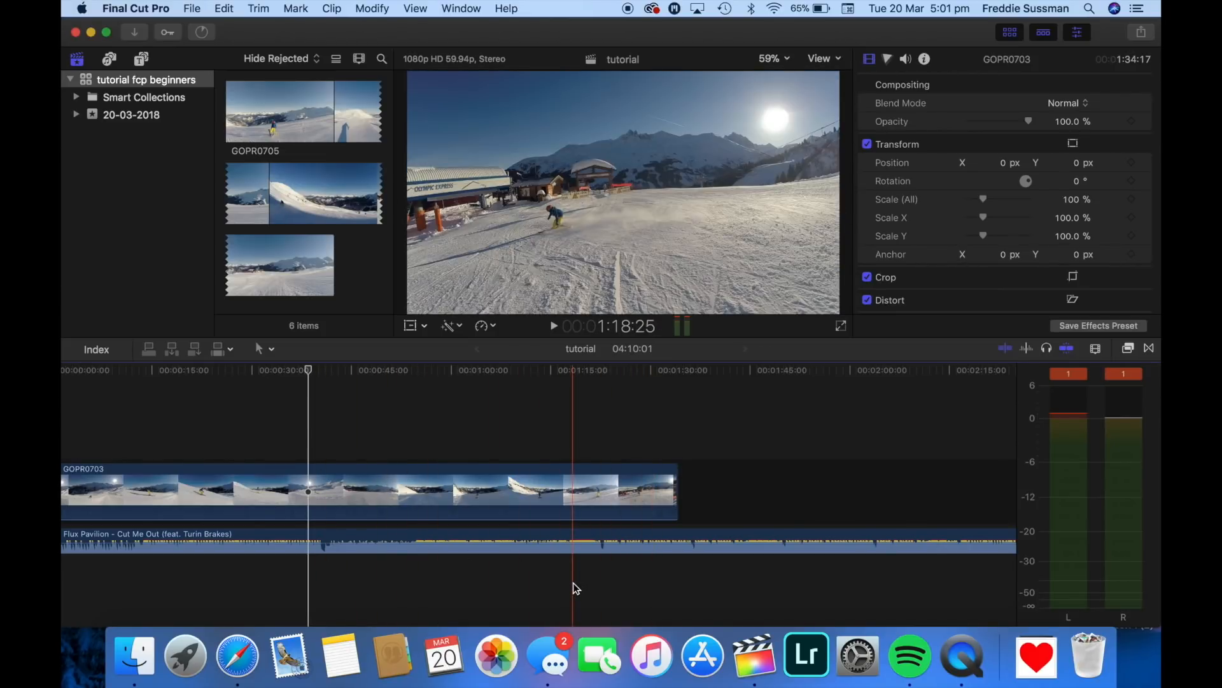
scroll(575, 586, "left", 3)
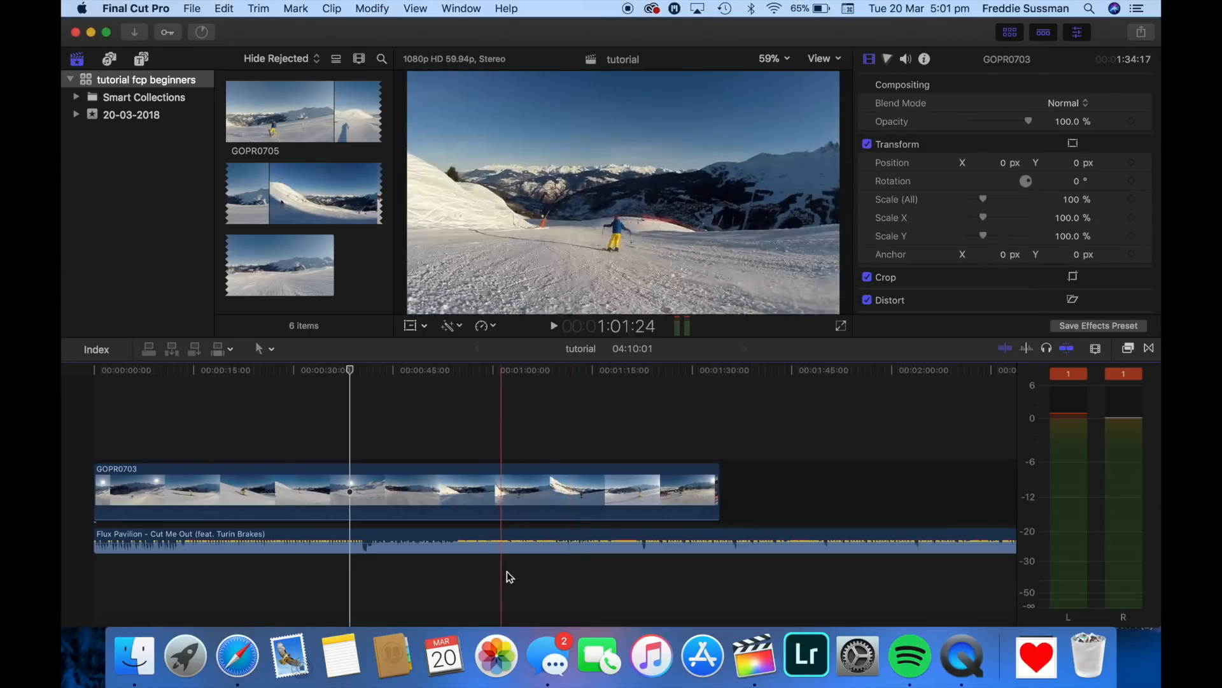
key("space")
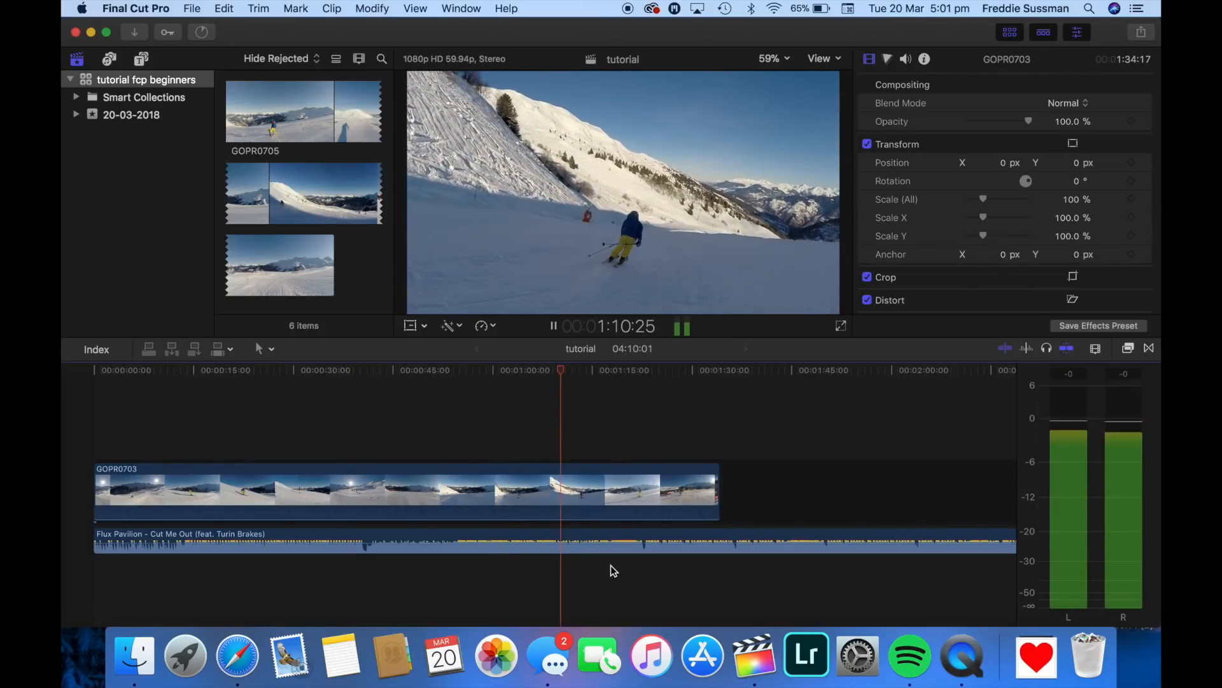
left_click(632, 562)
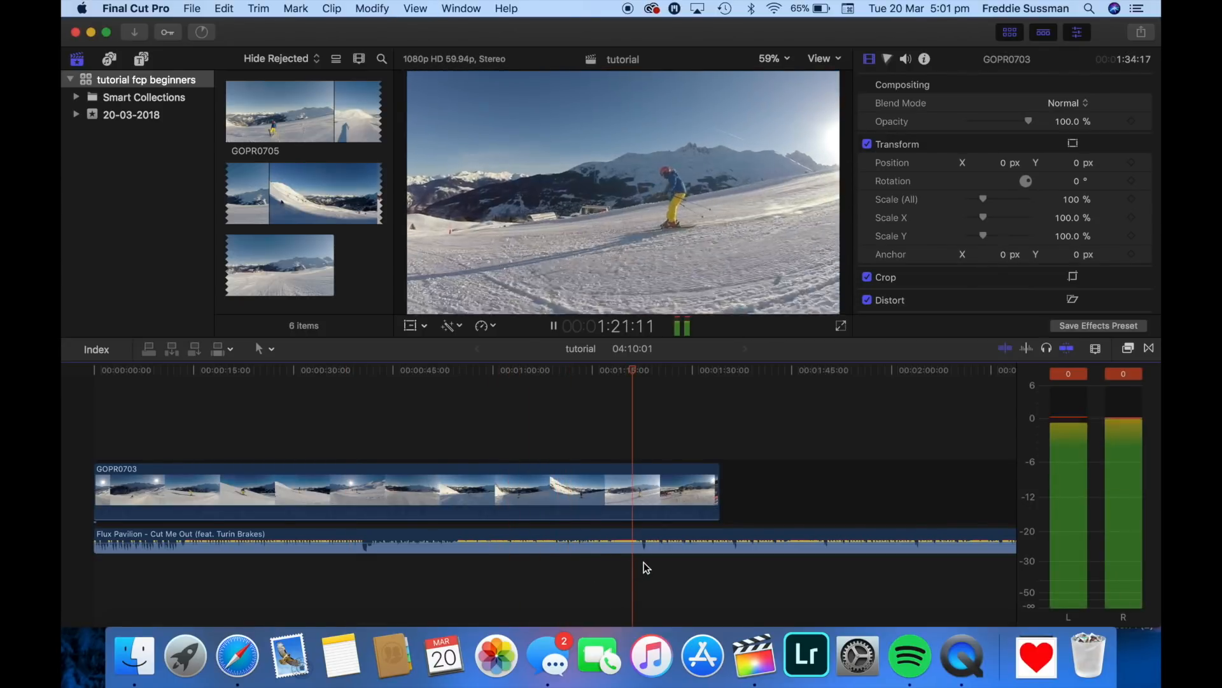
left_click(638, 539)
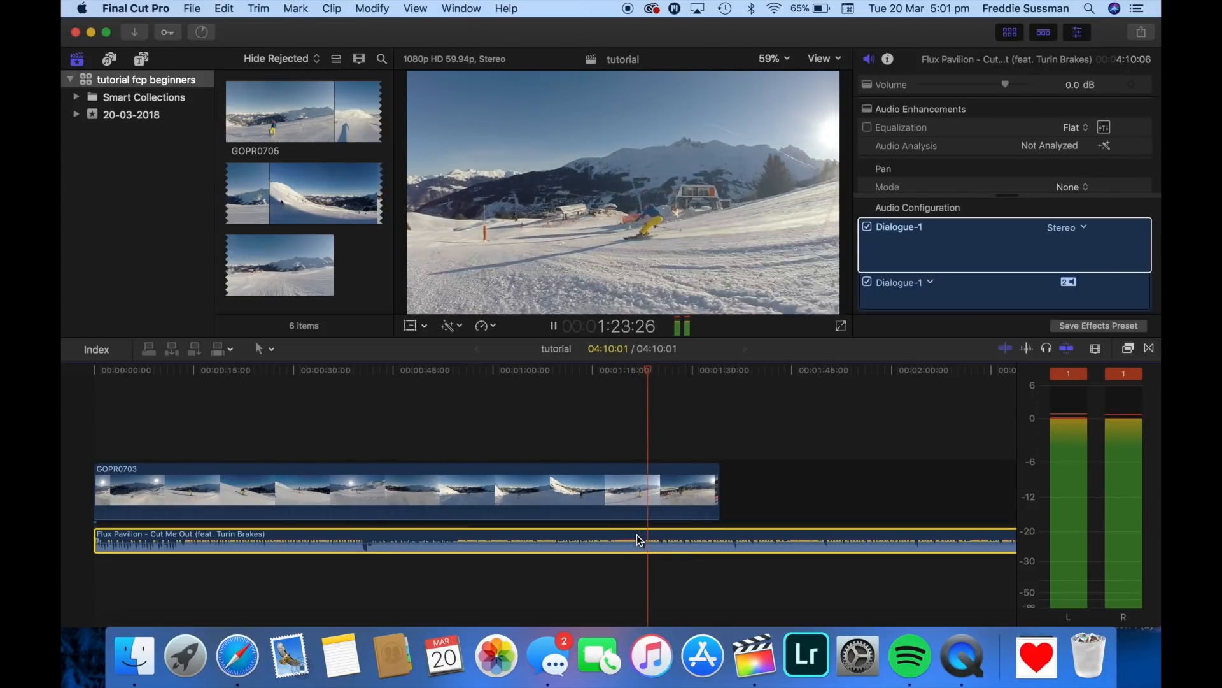
key("space")
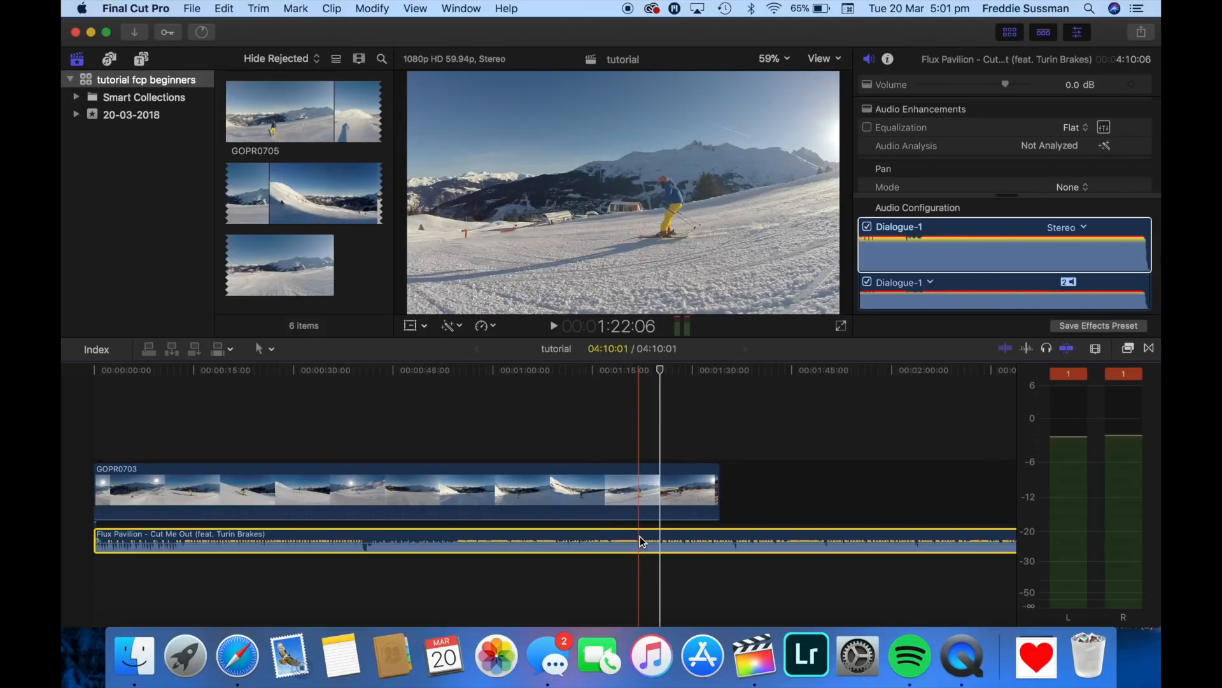
Step: Split the Flux Pavilion audio at 1:22:13 and delete the part before the cut
key("space")
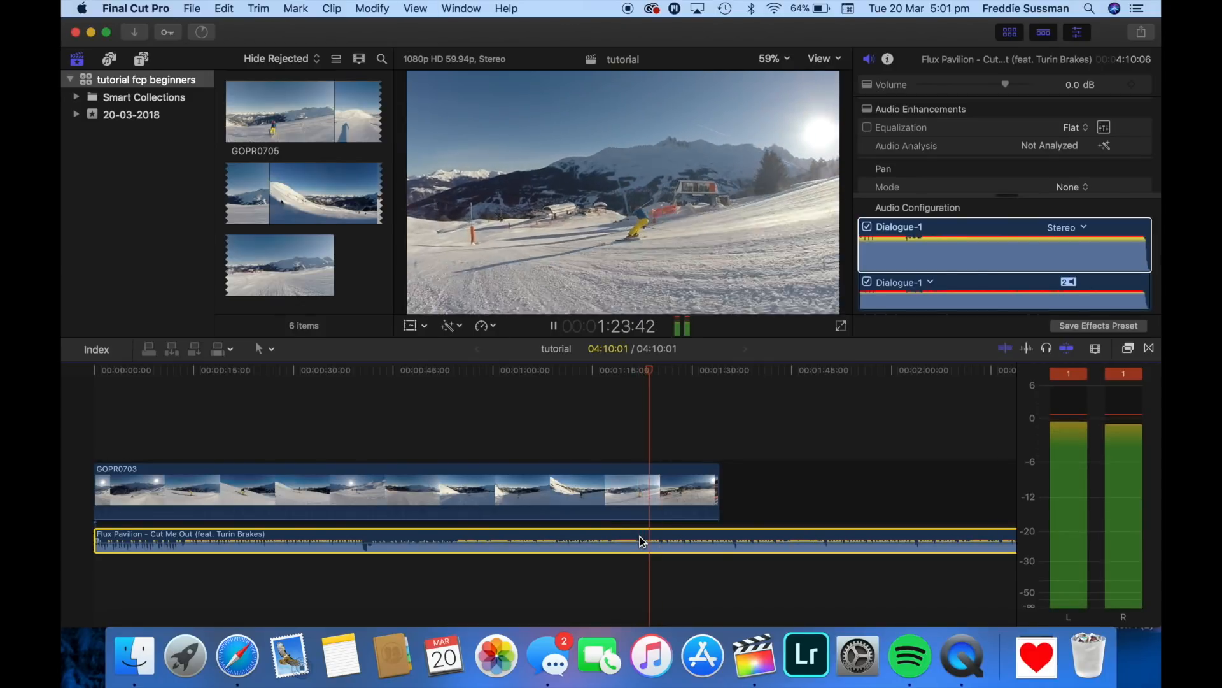
key("space")
left_click(640, 563)
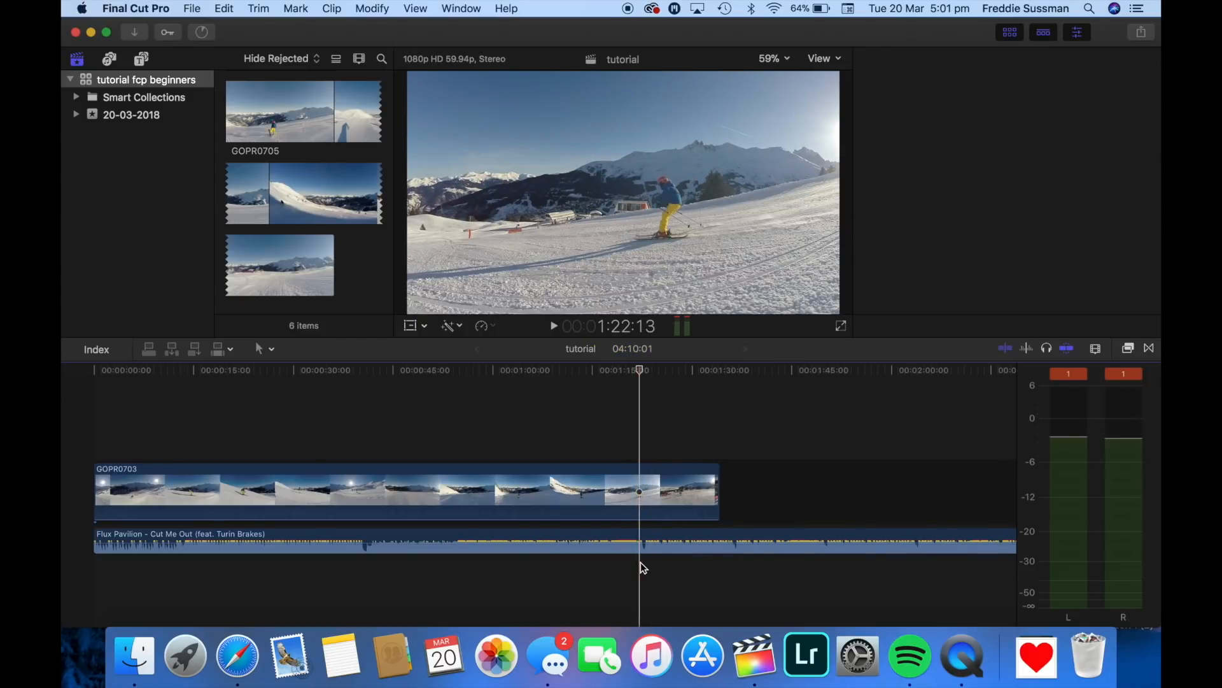
left_click(641, 534)
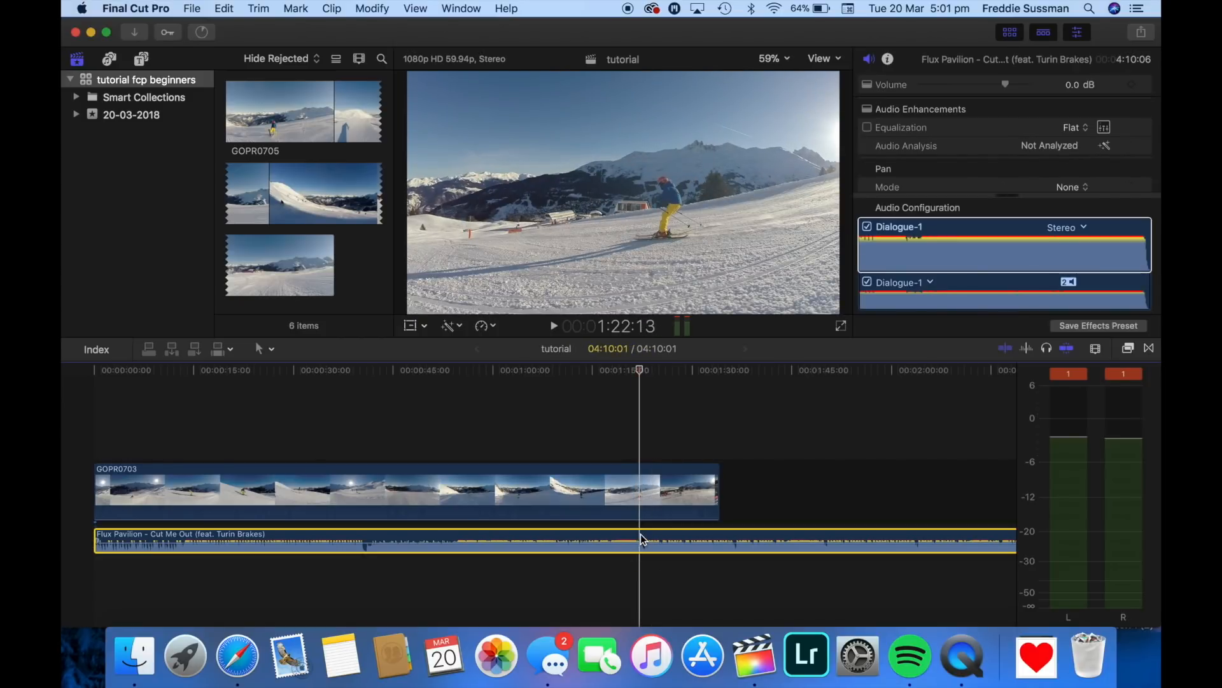
key("super+b")
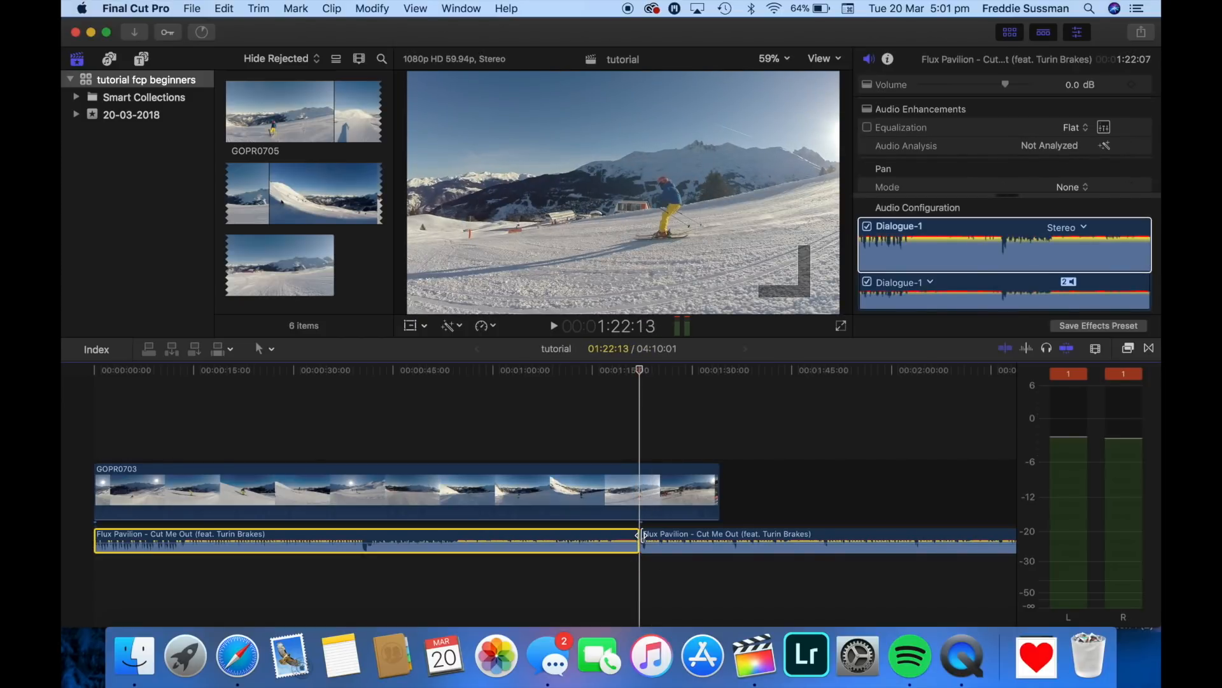
key("Delete")
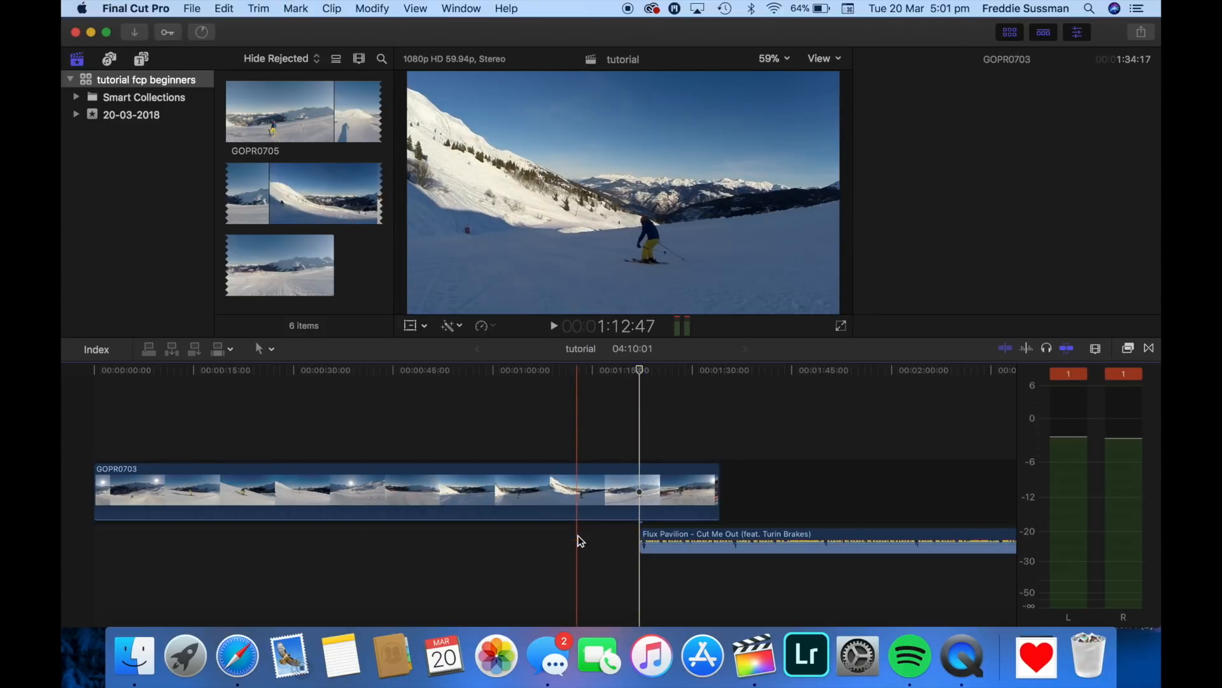
Step: Move the remaining Flux Pavilion audio to the start of the timeline and play the opening seconds of the footage with music
left_click_drag(645, 537, 90, 545)
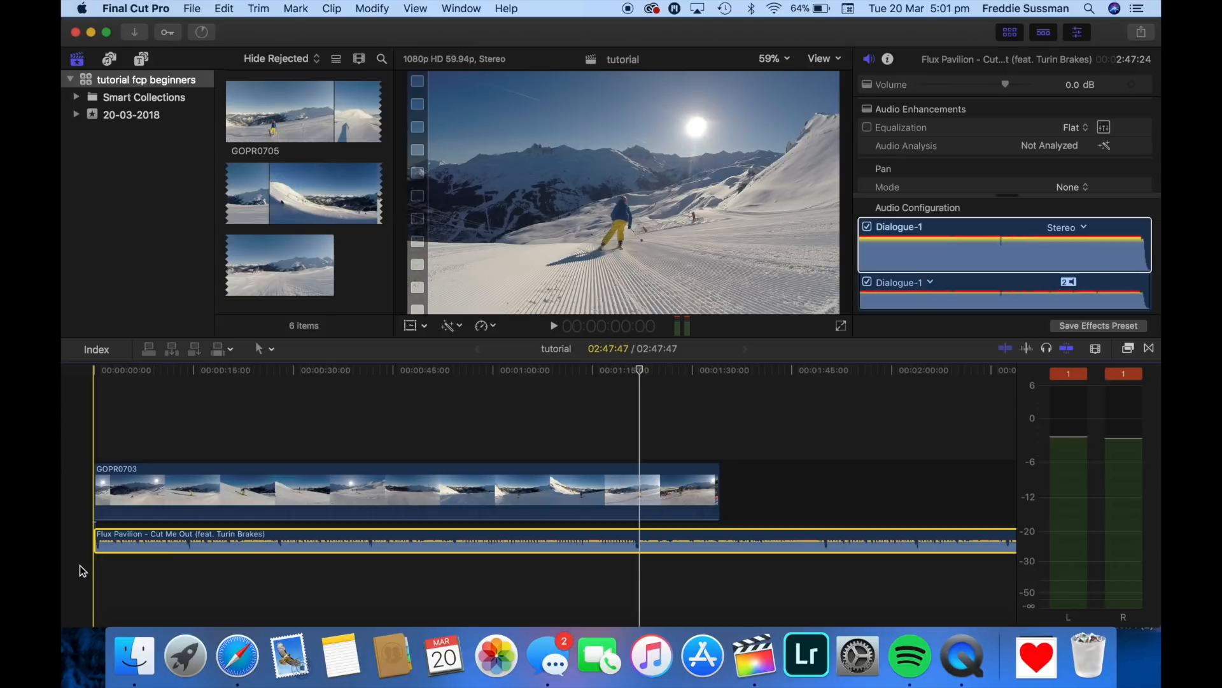
key("space")
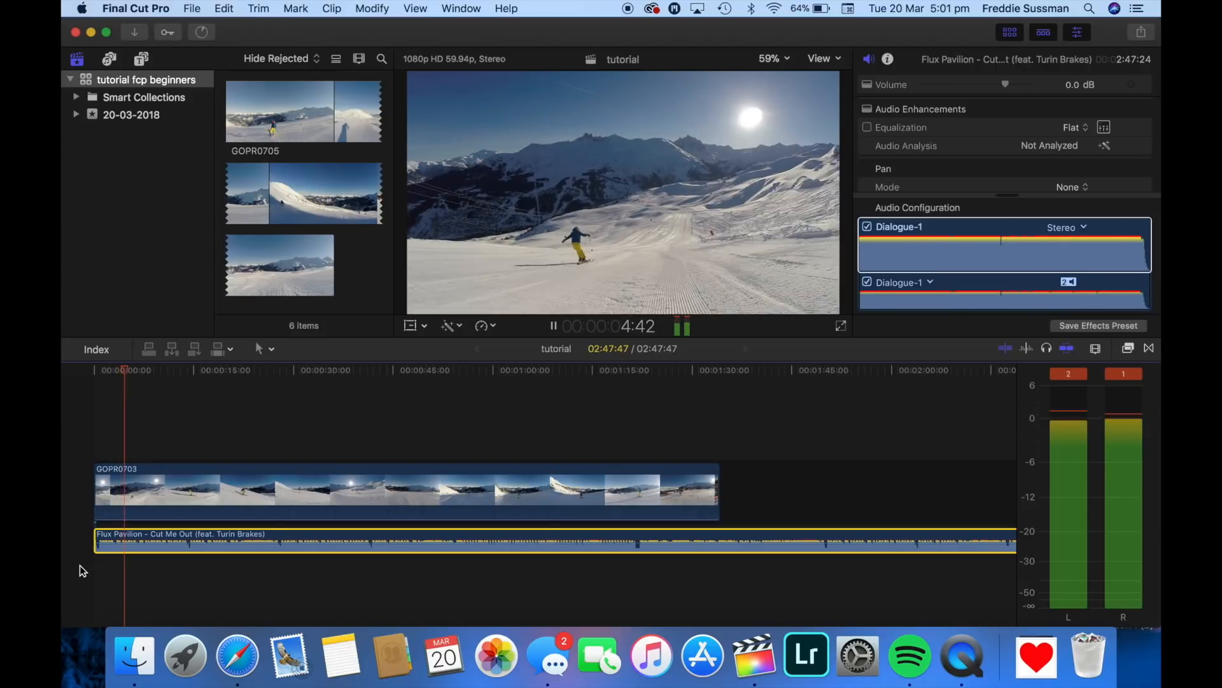
key("space")
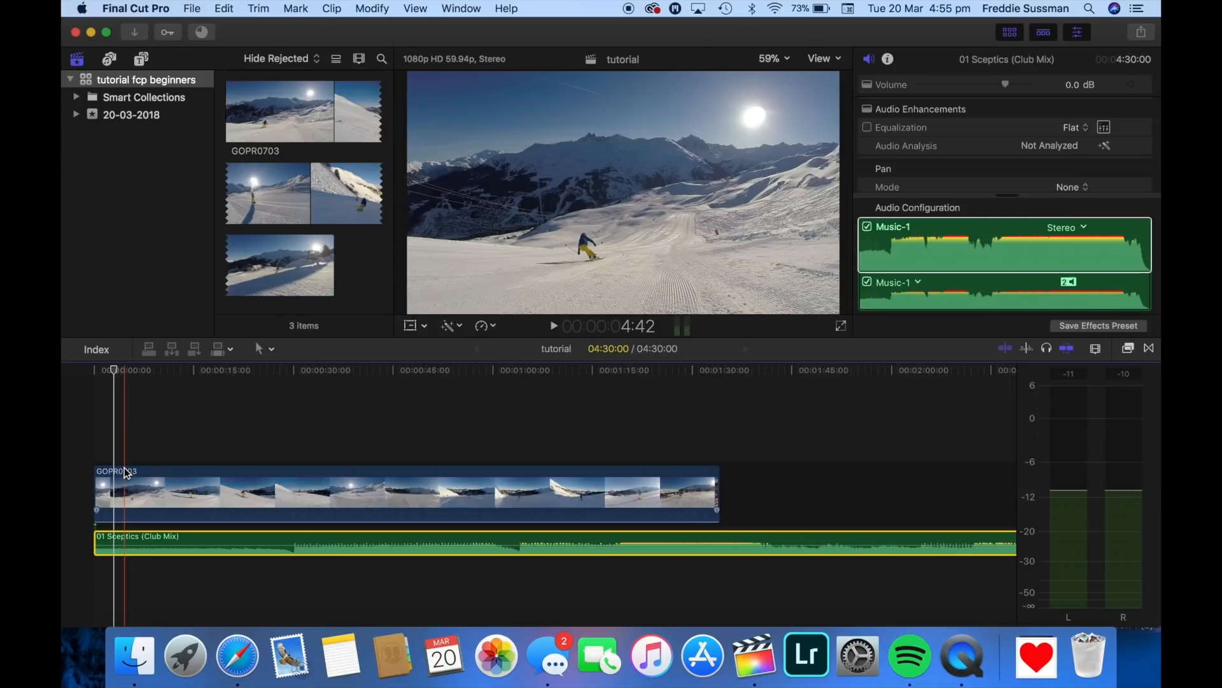
key("space")
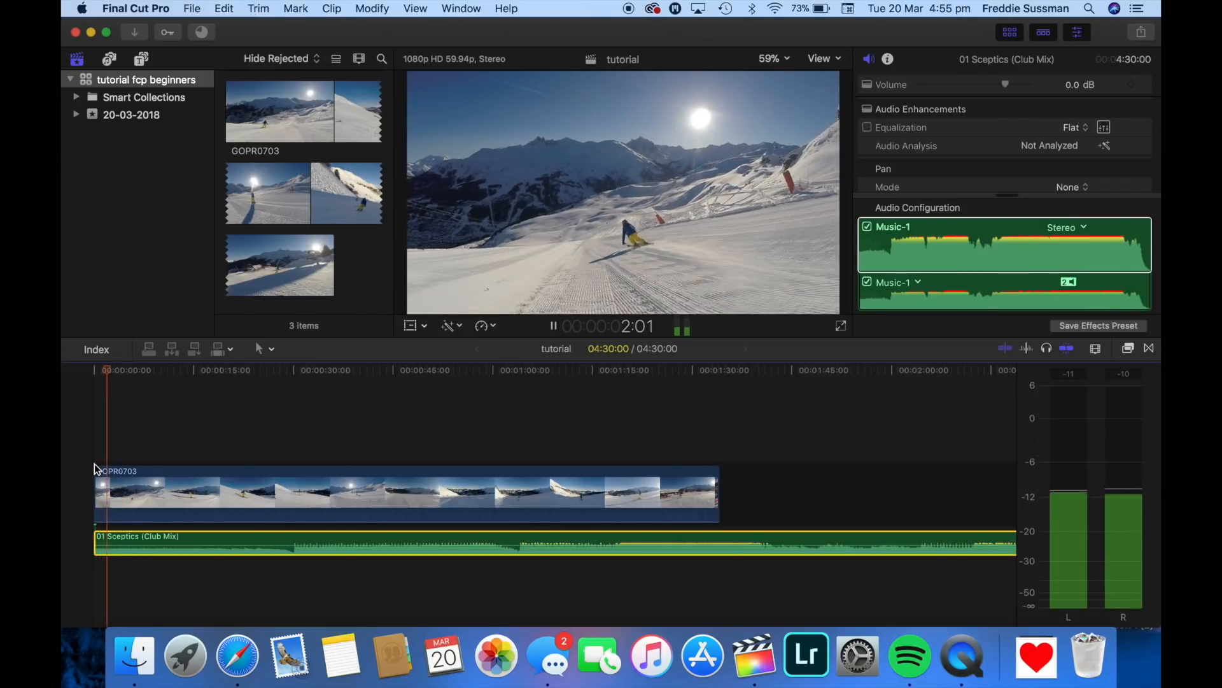
key("space")
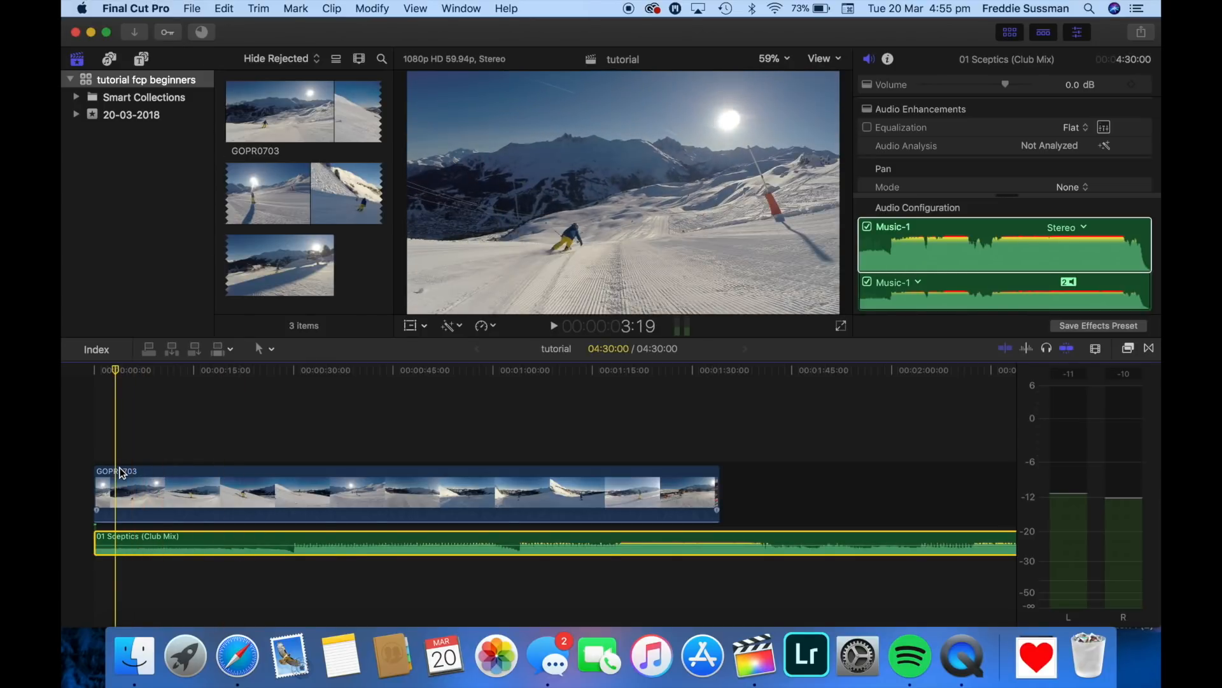
Step: Play the opening seconds of the timeline and check the progress of the background tasks
left_click(201, 32)
left_click(201, 31)
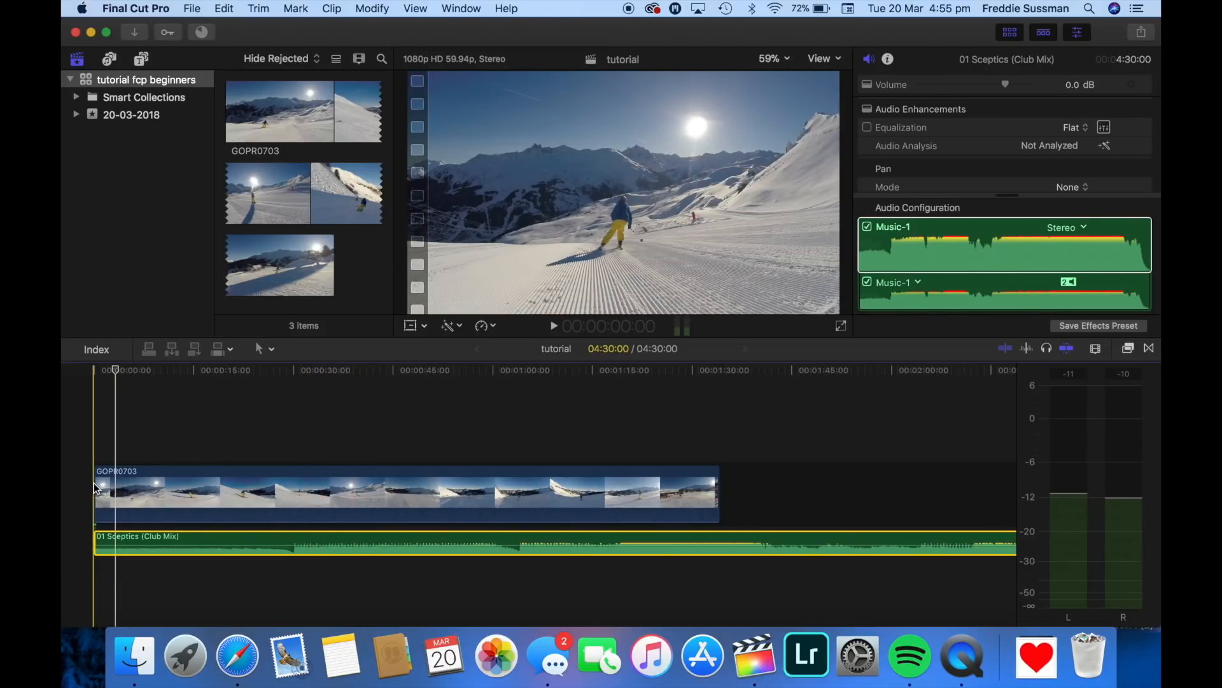
key("space")
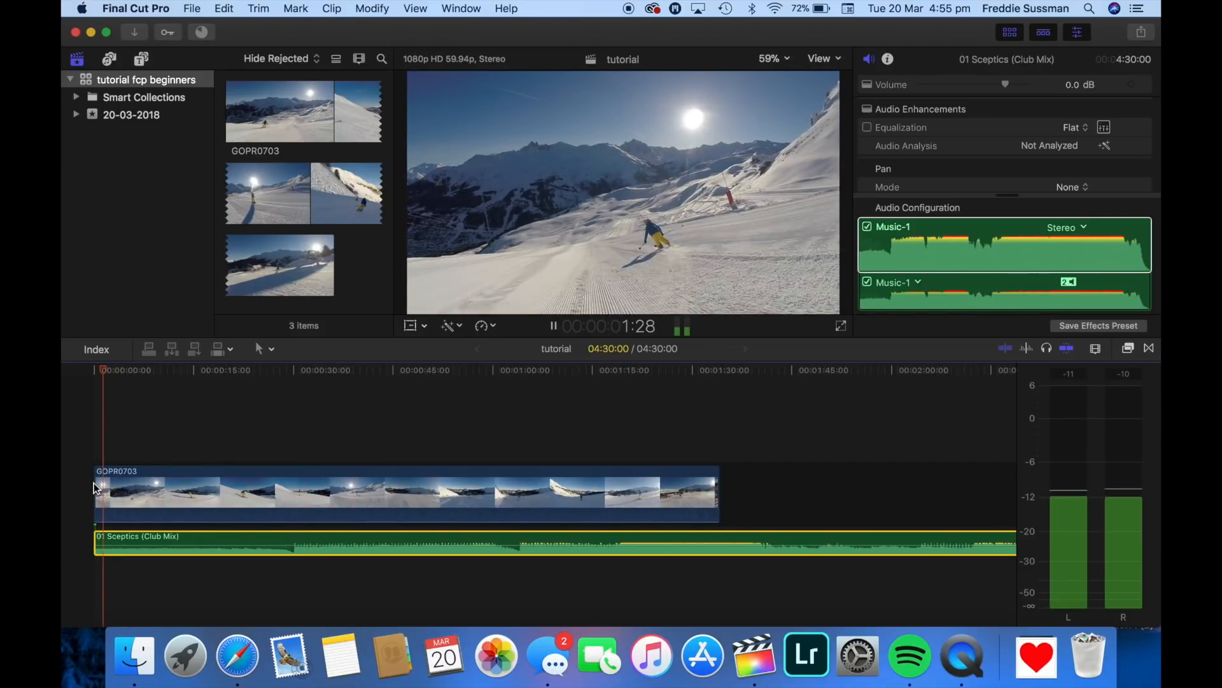
key("space")
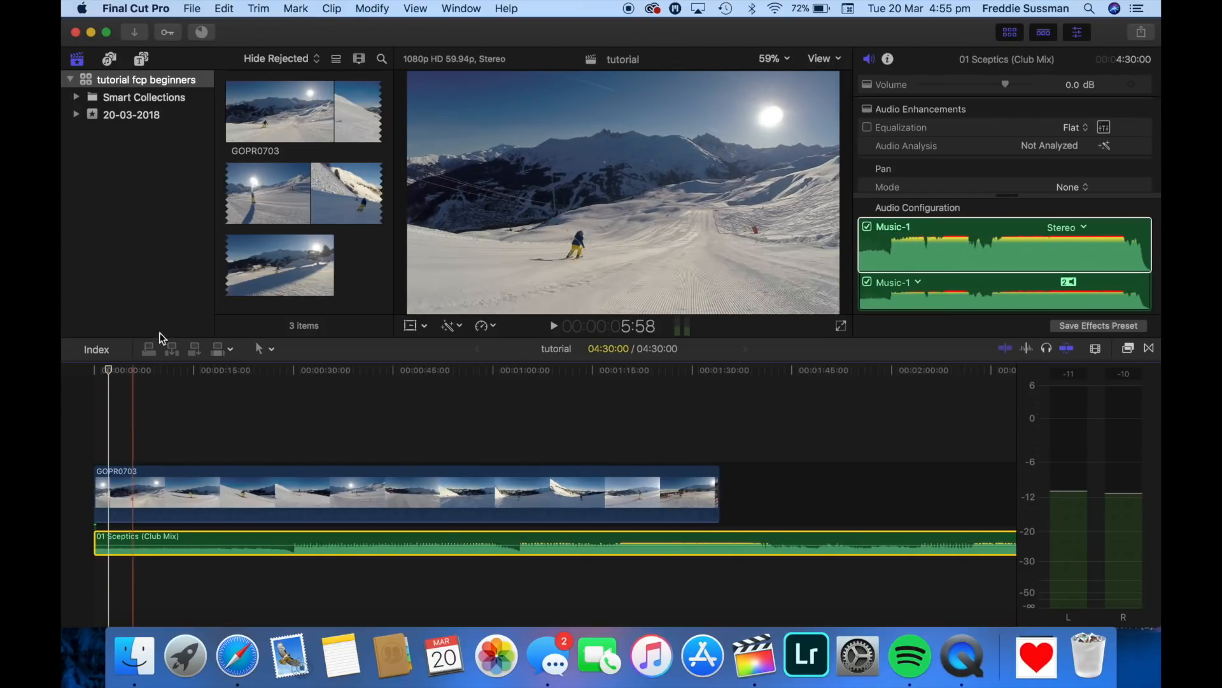
left_click(205, 34)
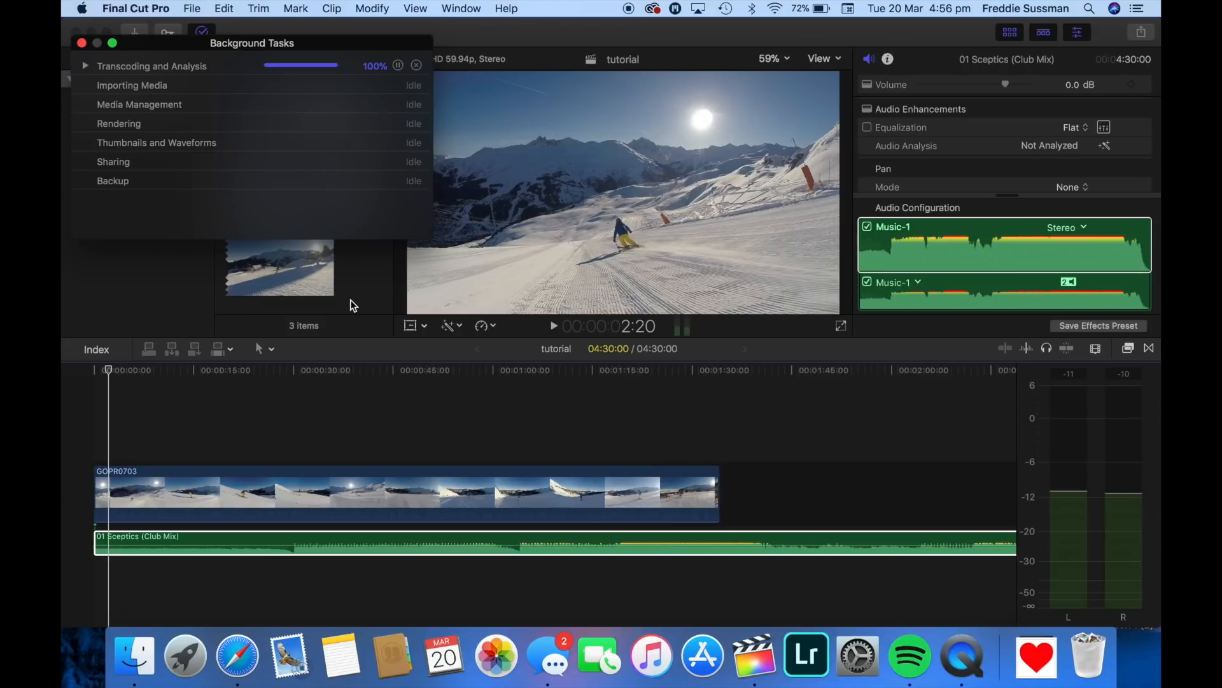
left_click(82, 43)
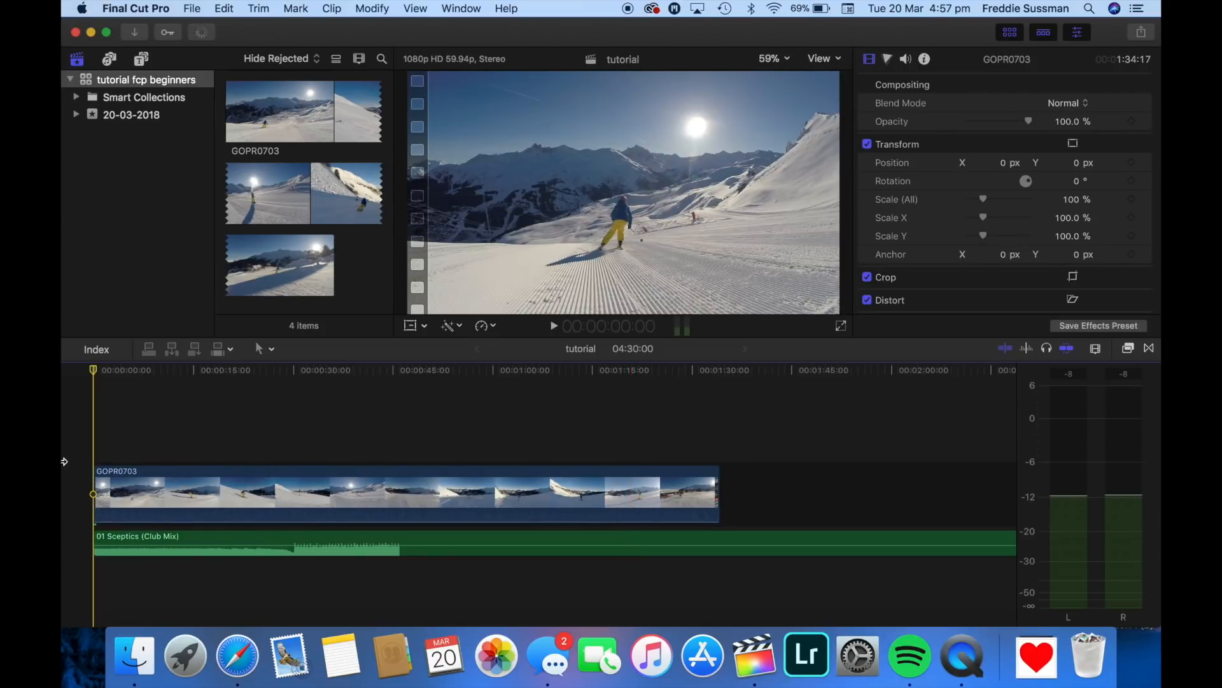
Step: Split the GOPR0703 clip at about 26:40 and delete the part after the cut
key("space")
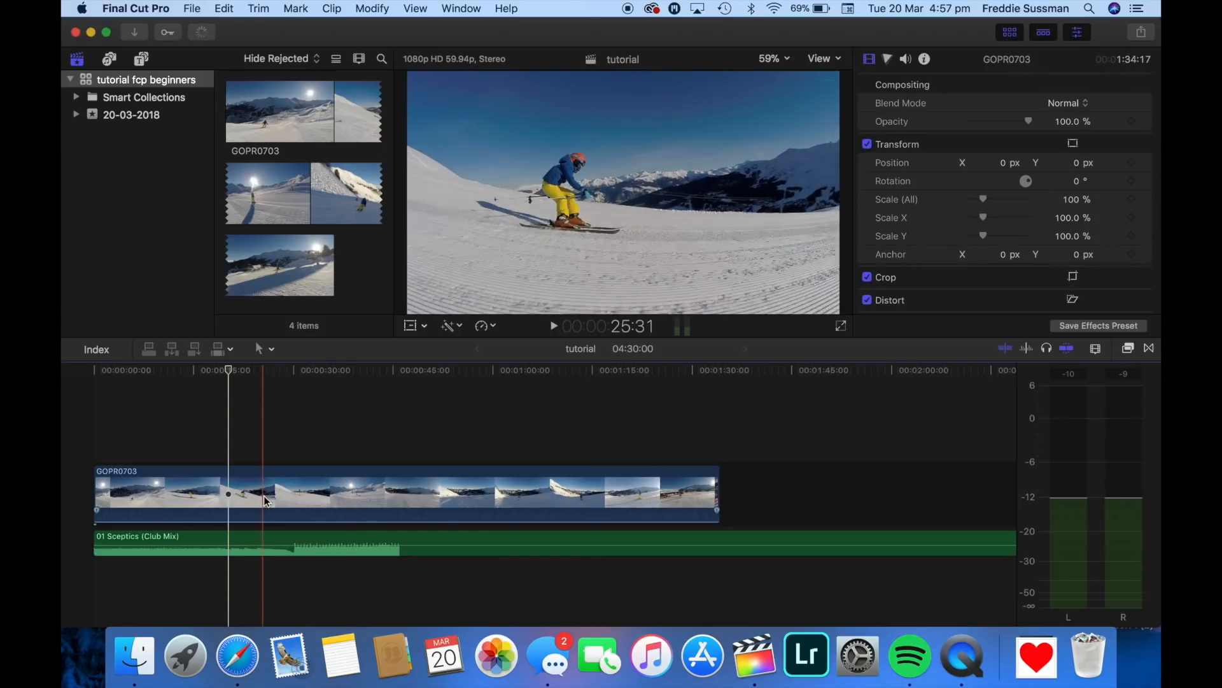
left_click(271, 501)
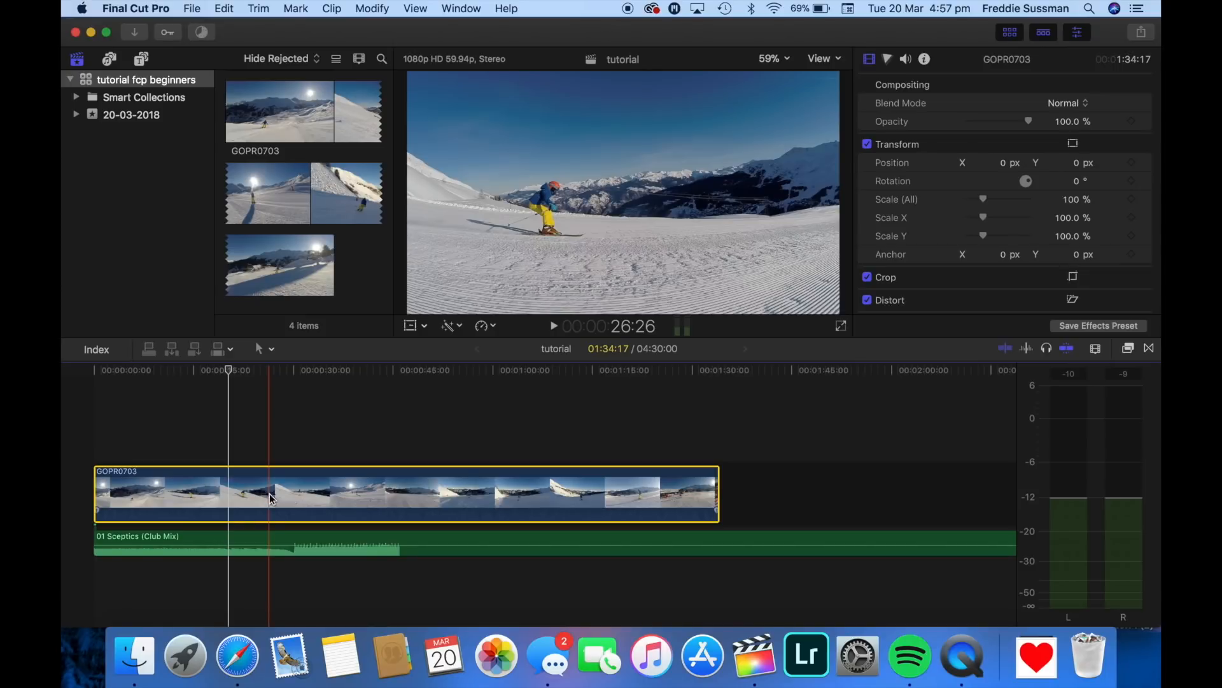
key("super+b")
left_click(316, 496)
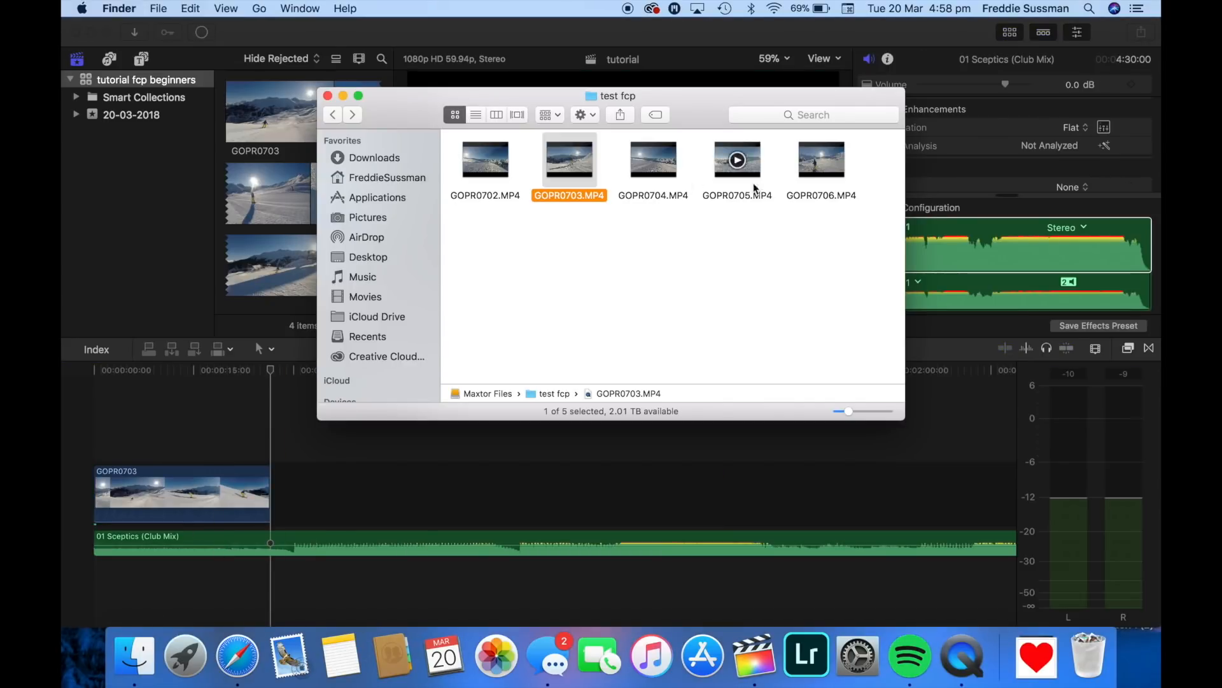
Step: Add GOPR0705.MP4 from the test fcp folder directly after the GOPR0703 clip and mute its sound
left_click_drag(737, 159, 472, 510)
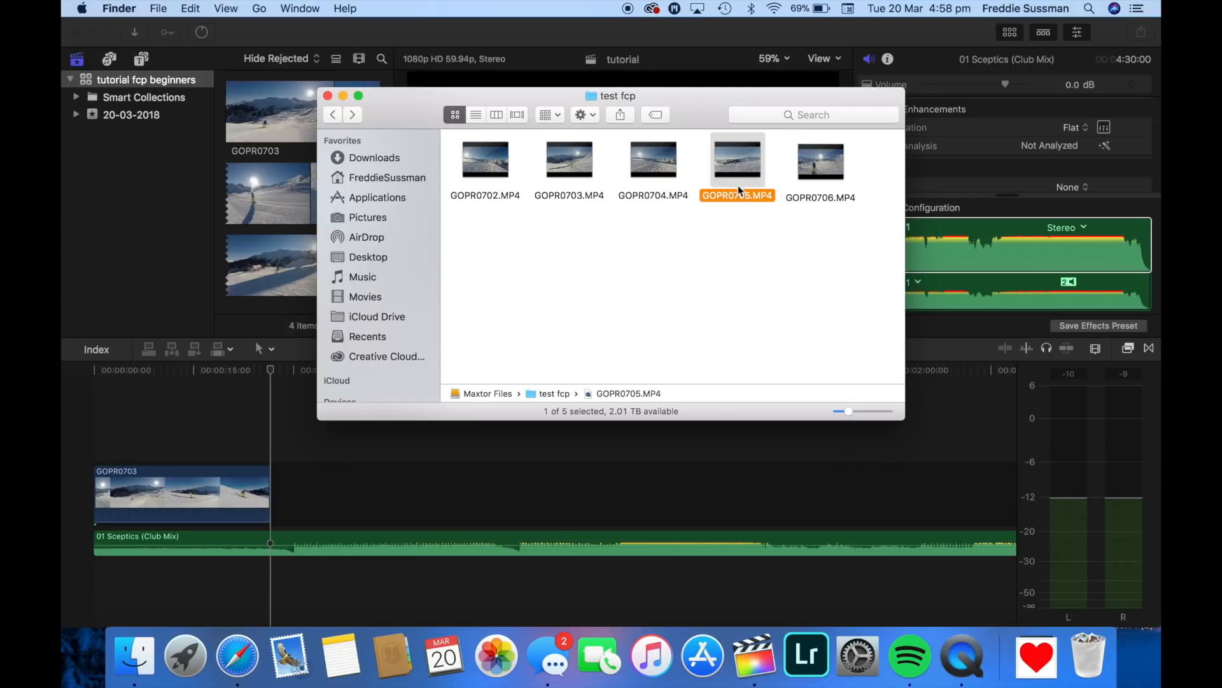
left_click_drag(738, 185, 362, 498)
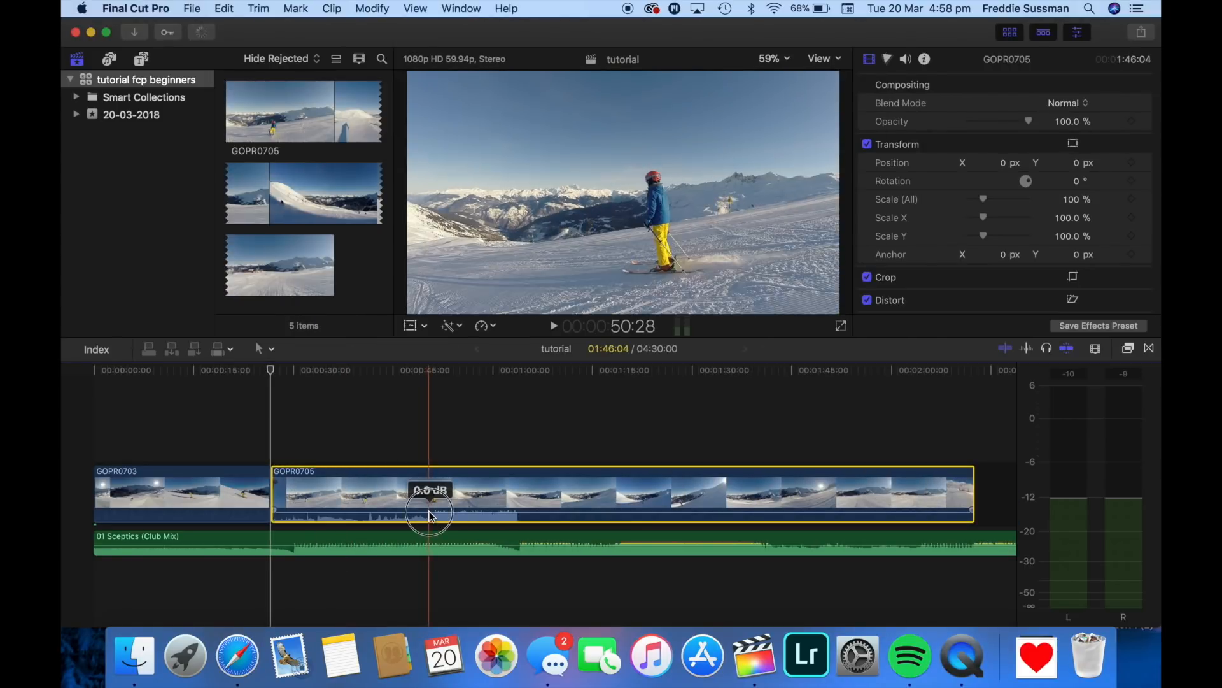
left_click(430, 512)
left_click_drag(430, 514, 429, 560)
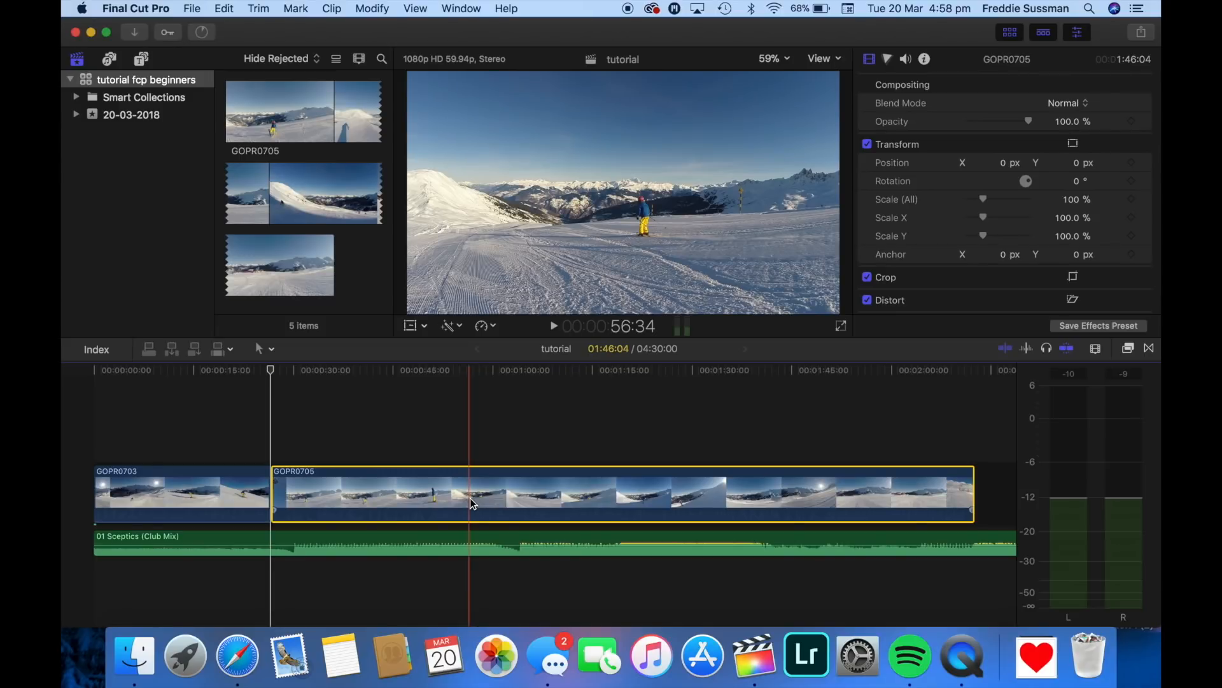
Step: Cut the GOPR0705 clip at 56:34 and delete the part before it, and cut it again at 33:35 and delete the rest
key("super+b")
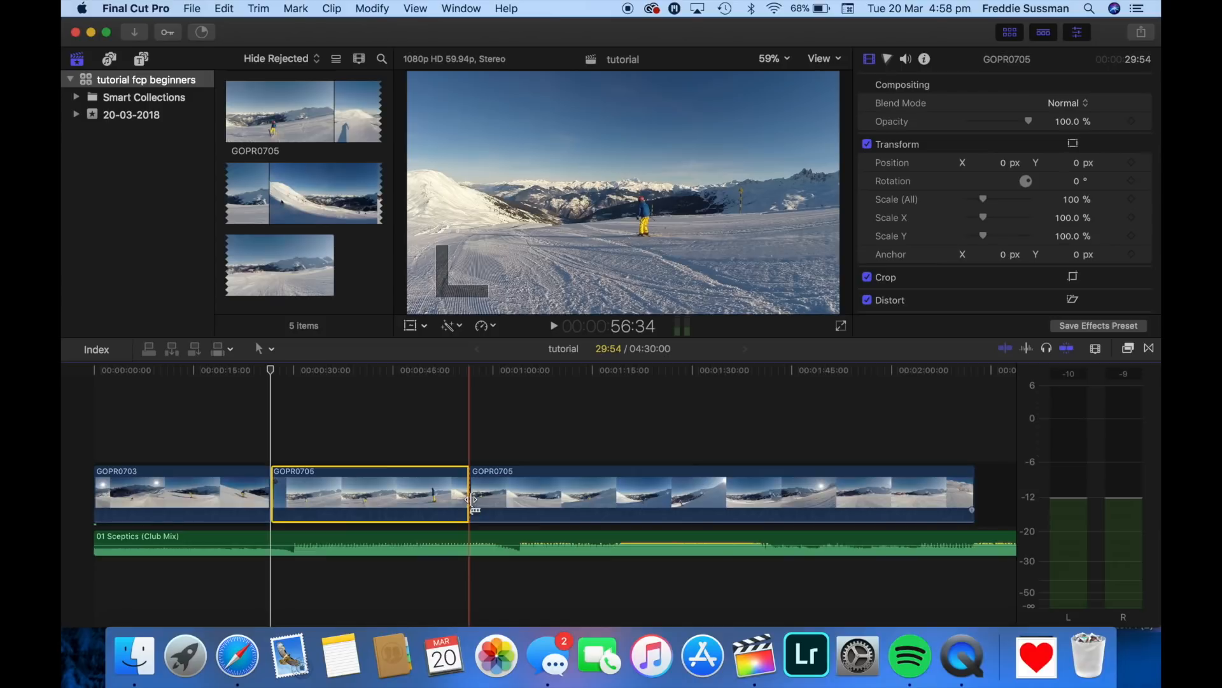
key("BackSpace")
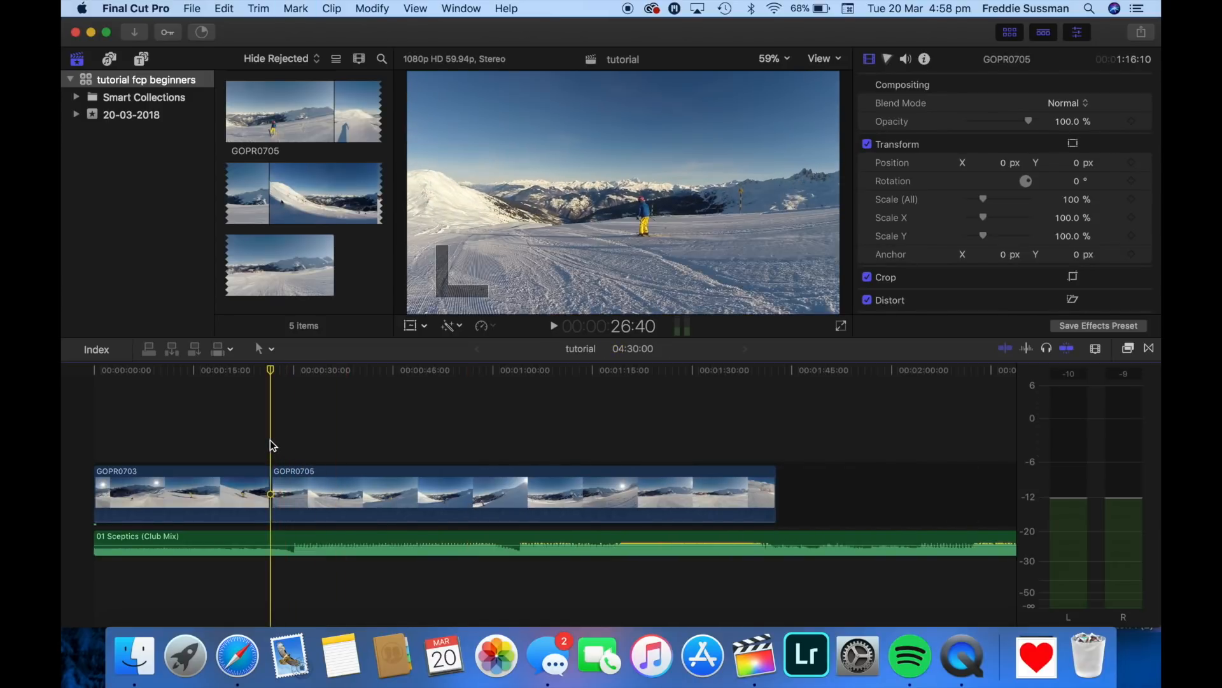
key("space")
left_click(302, 479)
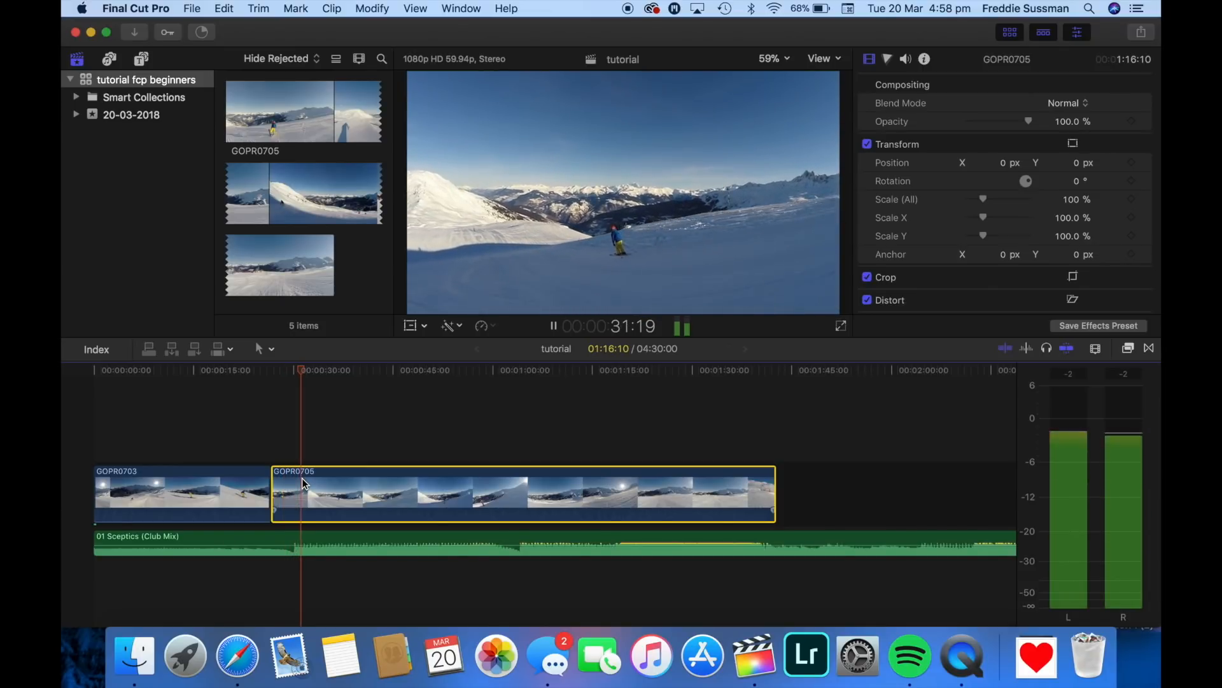
key("space")
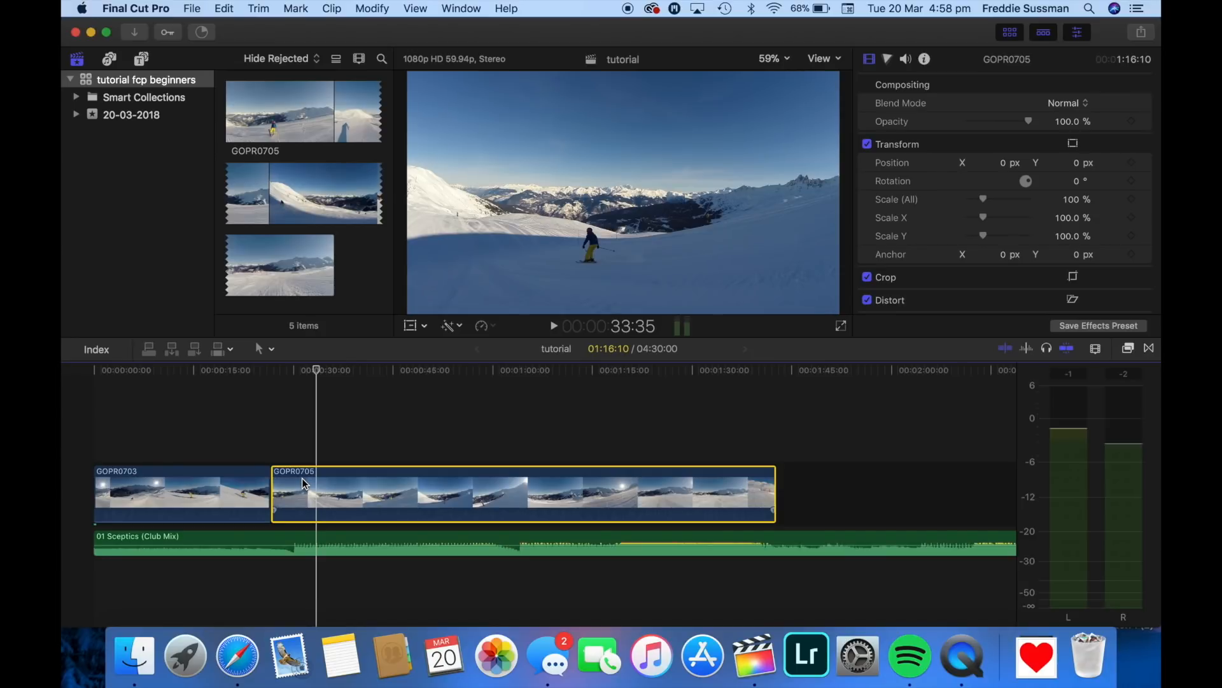
key("super+b")
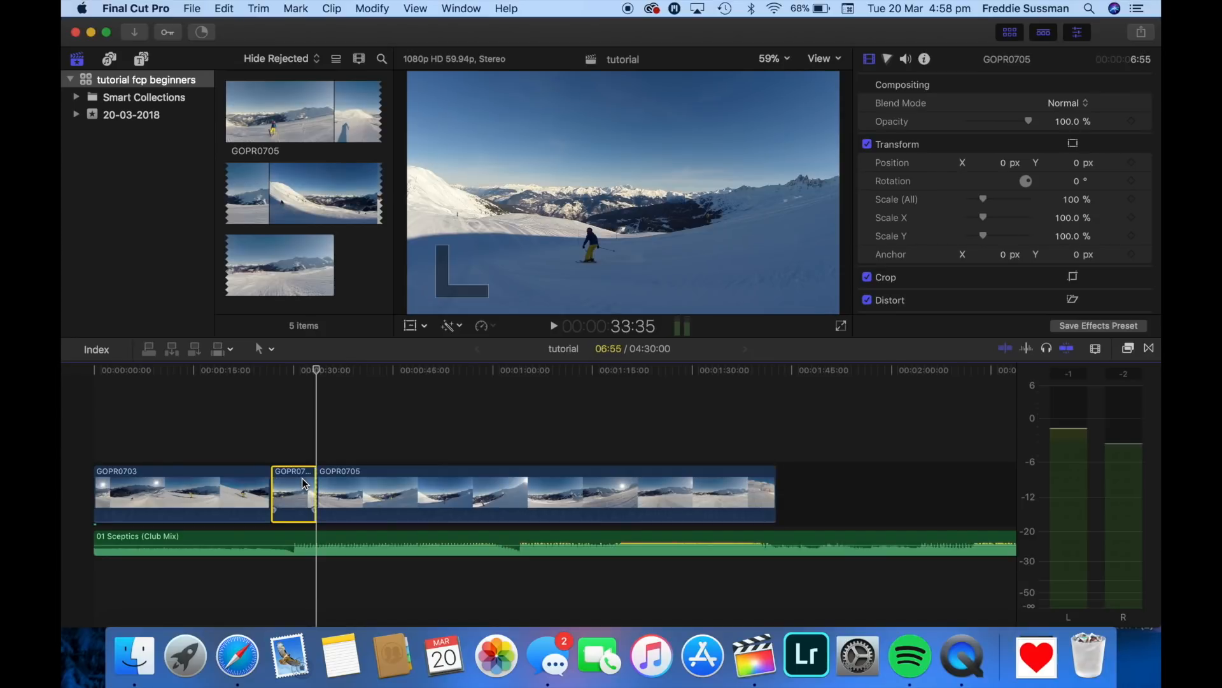
left_click(338, 489)
key("Delete")
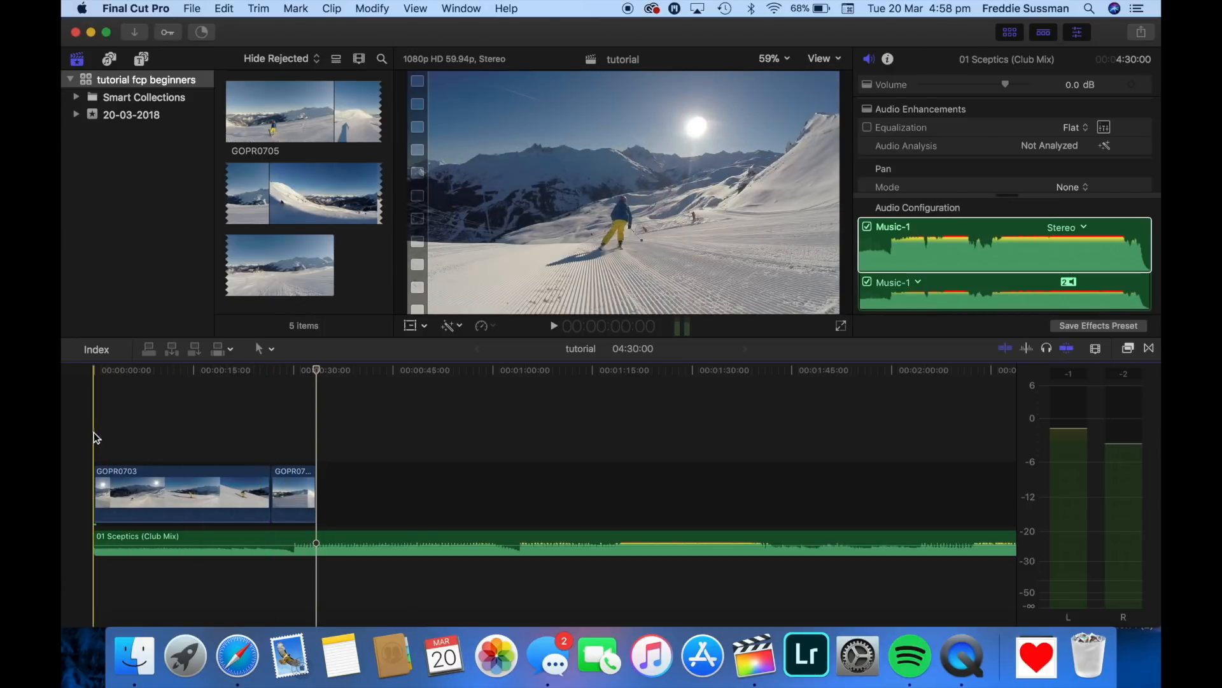
Step: Play the two-clip sequence from the start and select the shortened GOPR0705 clip
key("l")
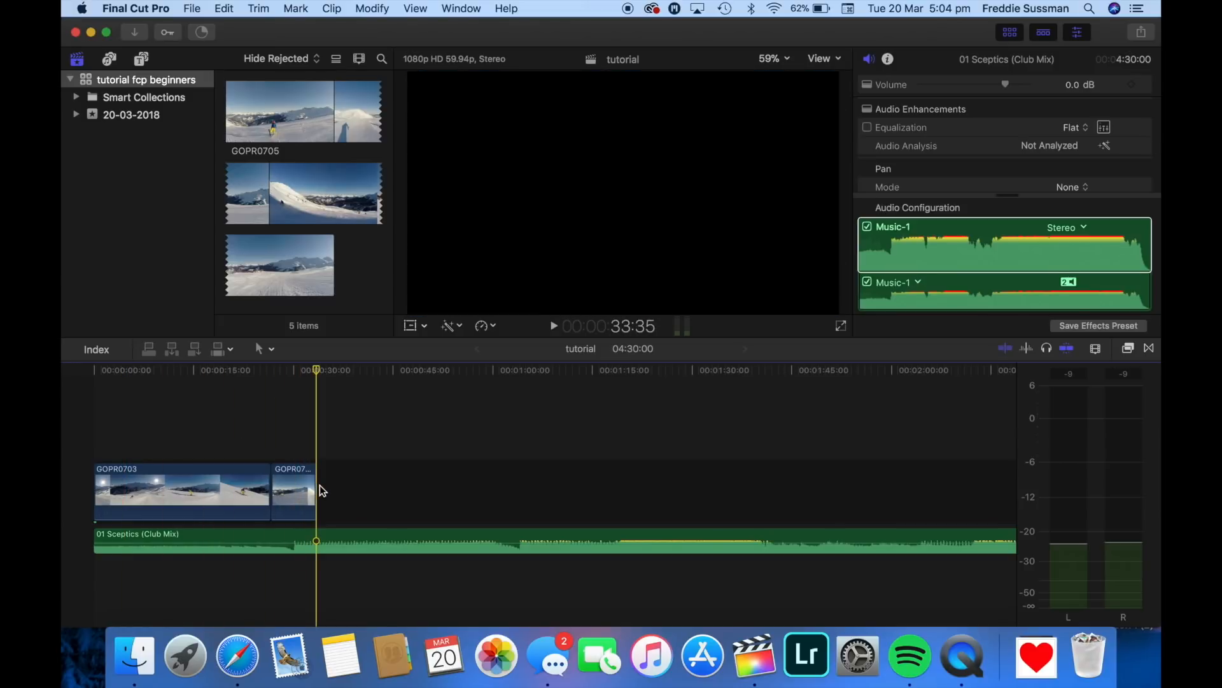
left_click(201, 495)
left_click(293, 454)
left_click(287, 483)
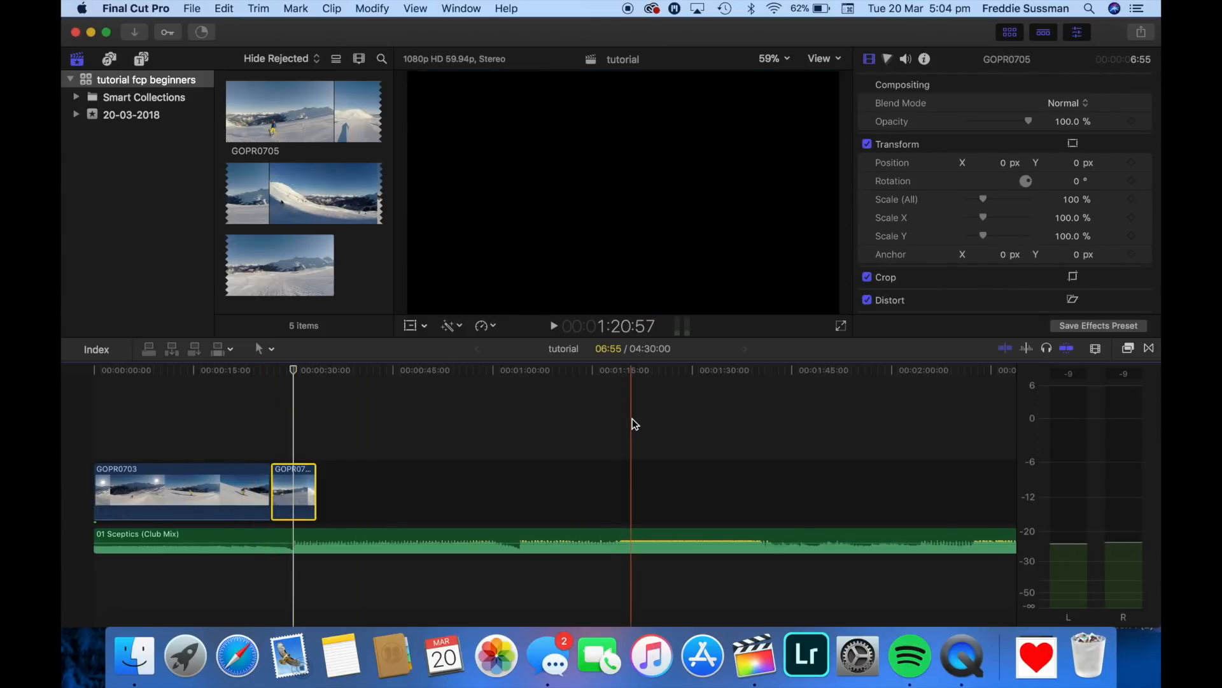
scroll(548, 445, "right", 1)
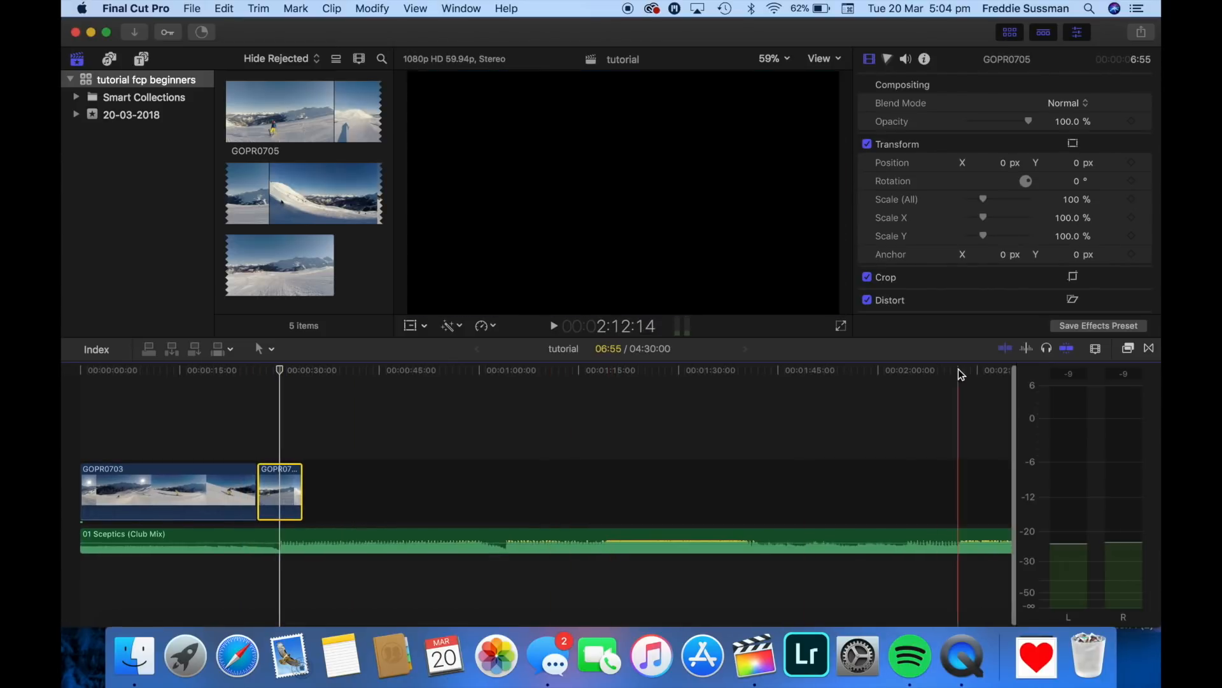
Step: Browse the video effects and preview 50s TV, Bad TV and Black & White on the GOPR0705 clip
left_click(1131, 351)
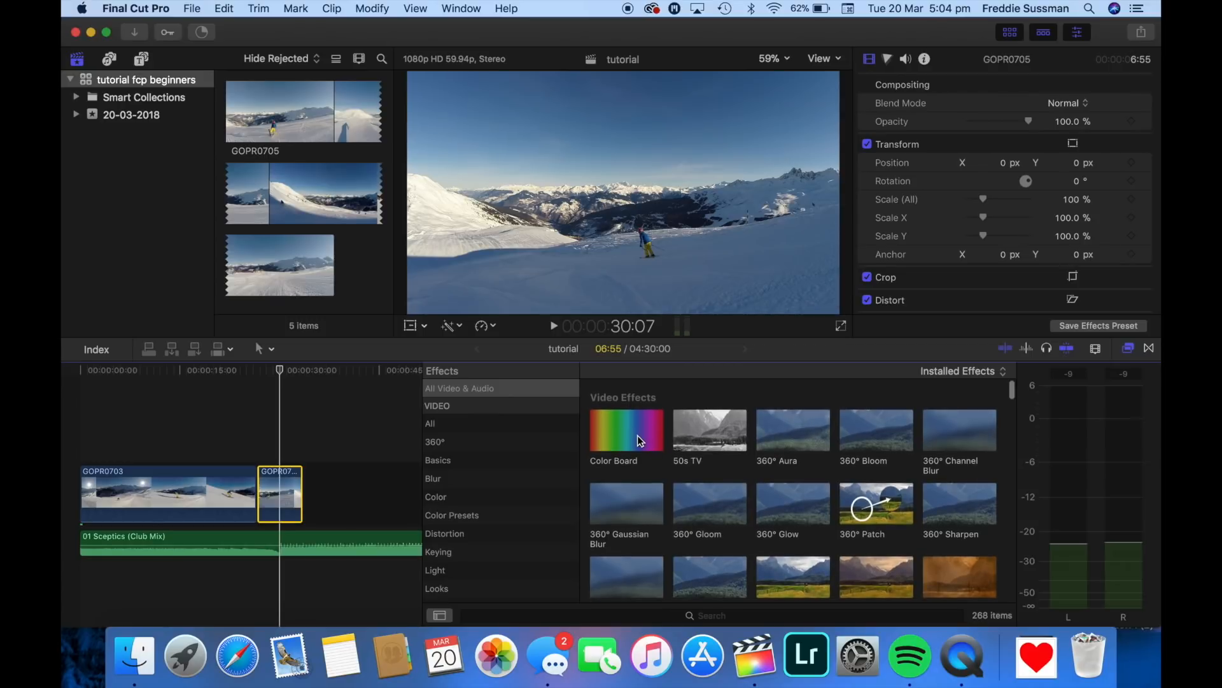
scroll(637, 434, "down", 1)
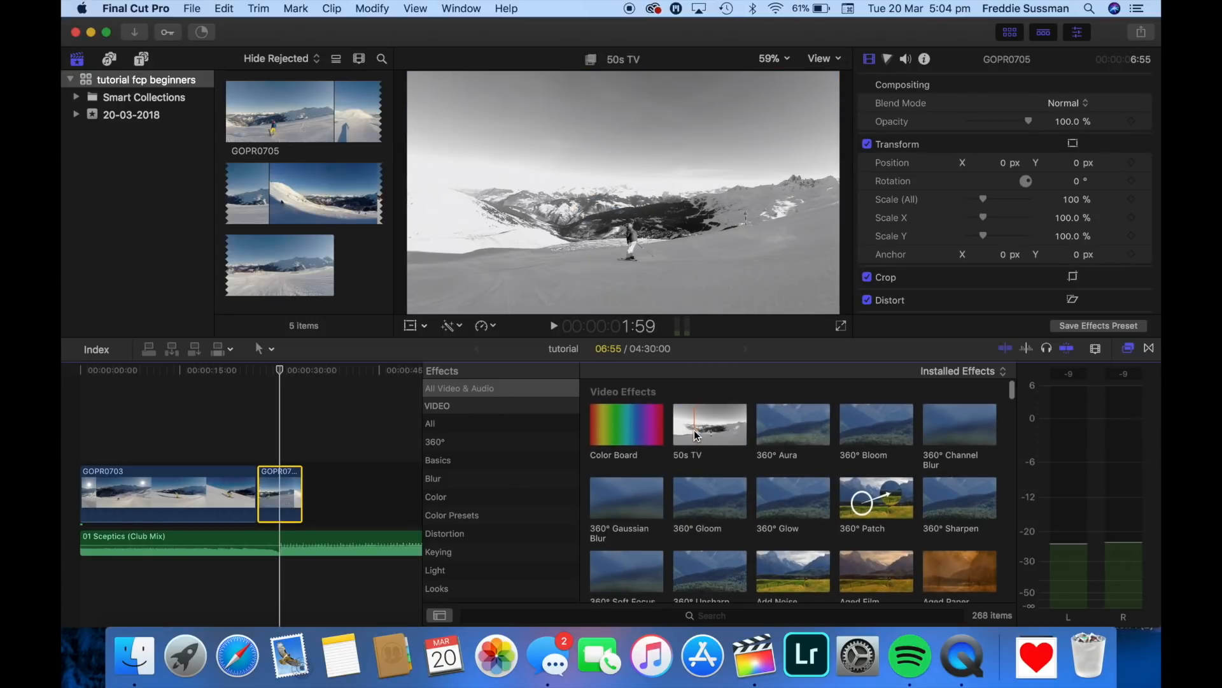
scroll(739, 439, "down", 5)
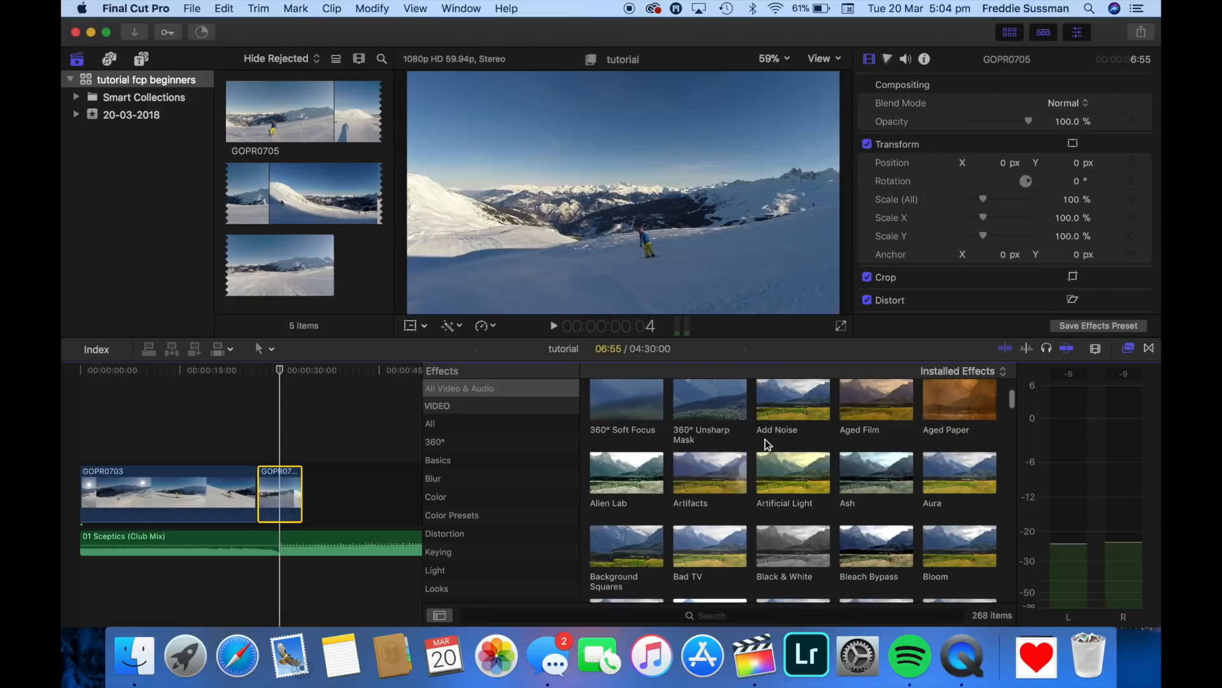
scroll(774, 451, "down", 1)
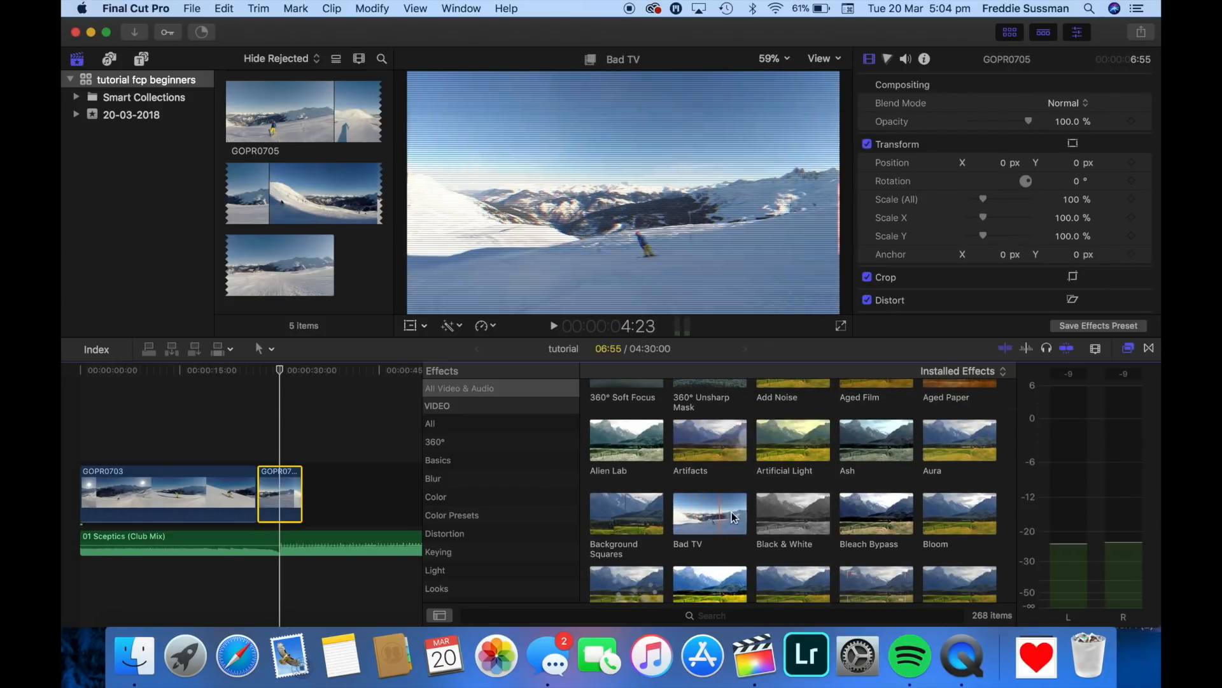
scroll(793, 514, "up", 4)
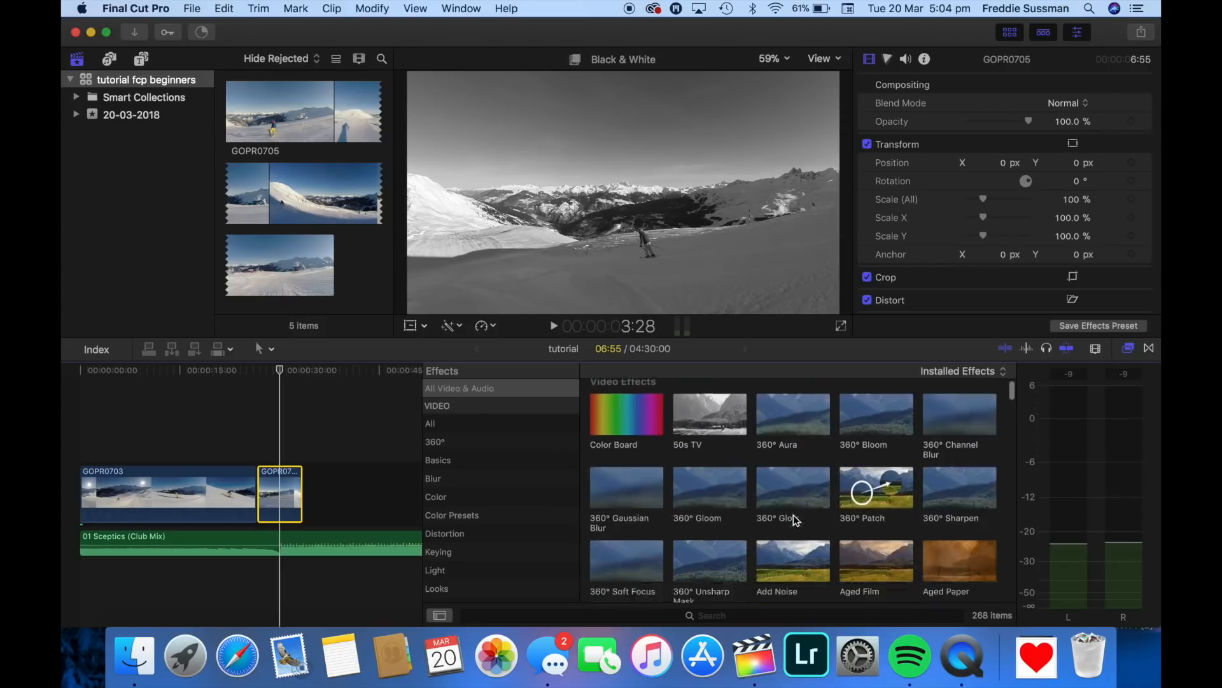
Step: Add a Cross Dissolve transition between the GOPR0703 and GOPR0705 clips and play through it
left_click(1150, 351)
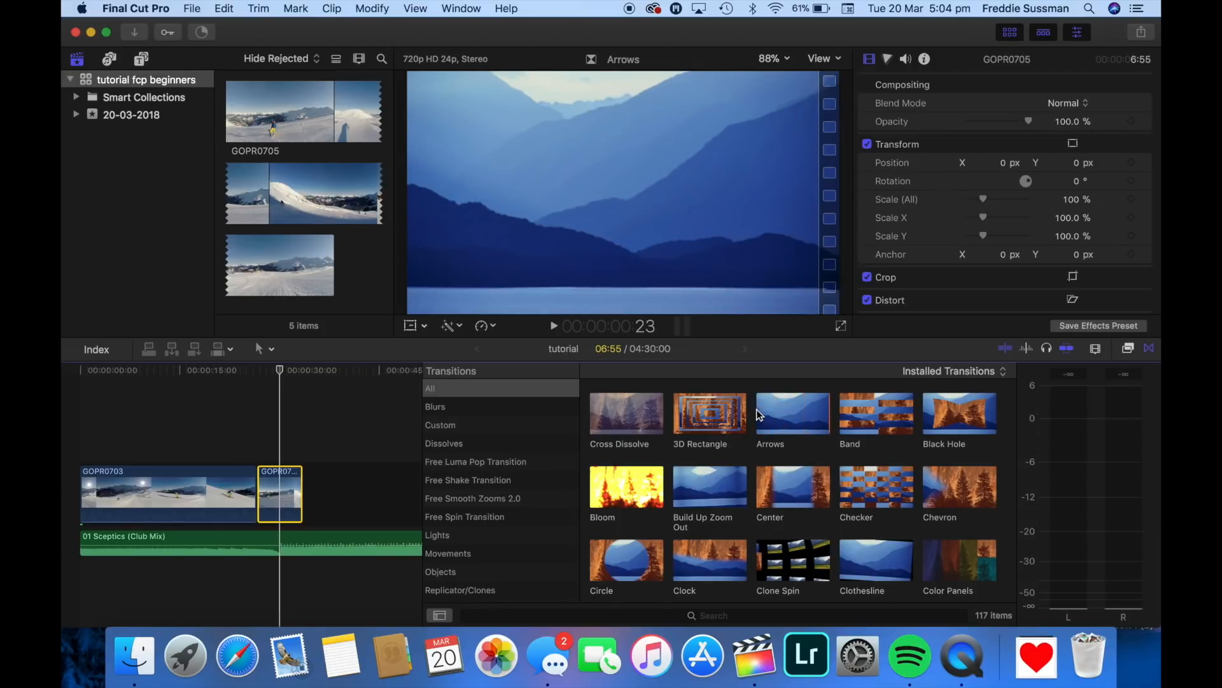
scroll(770, 440, "down", 3)
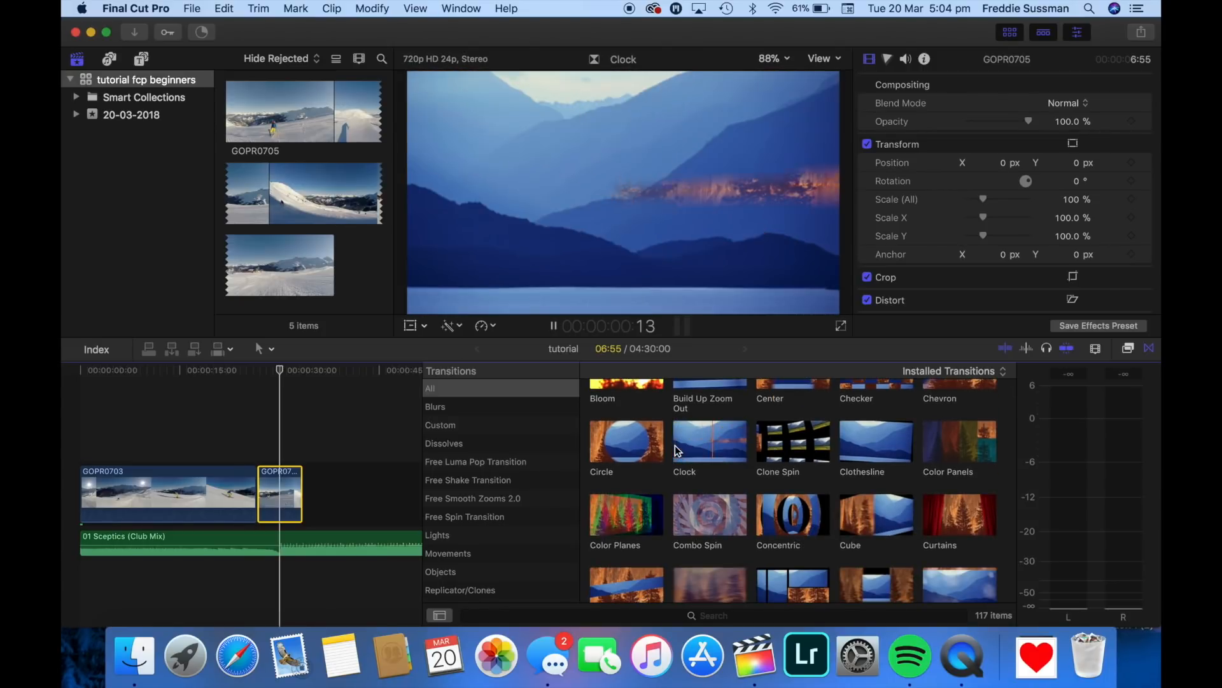
scroll(674, 445, "down", 2)
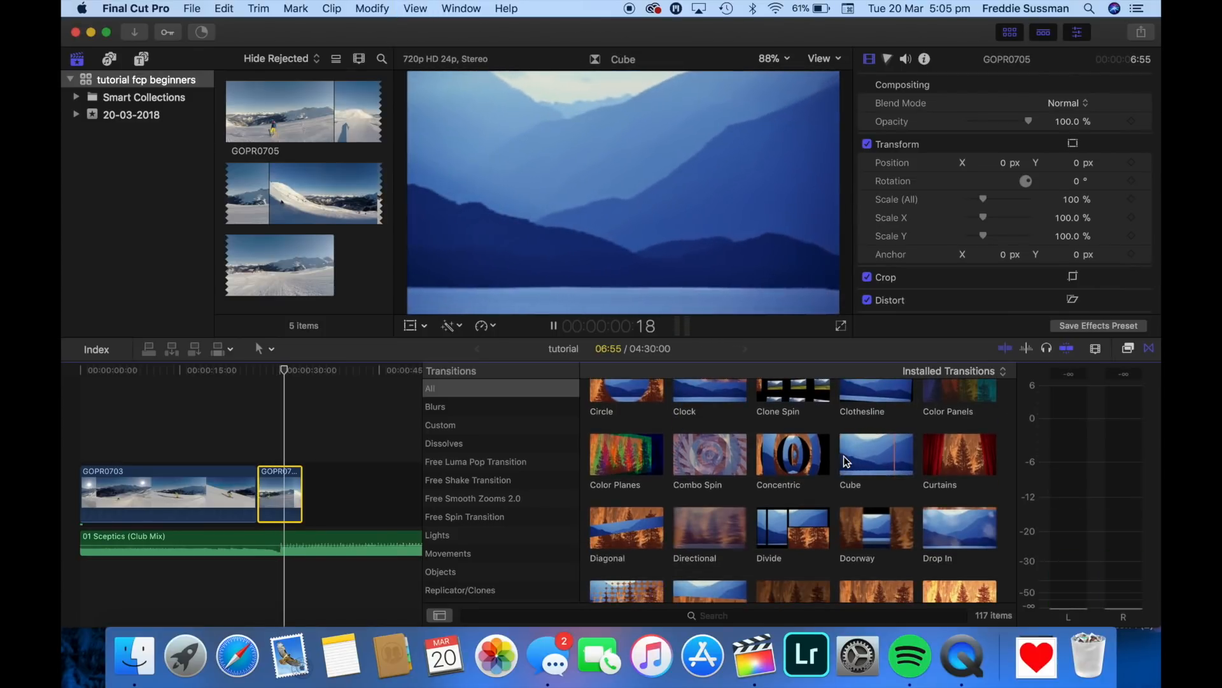
scroll(843, 456, "up", 5)
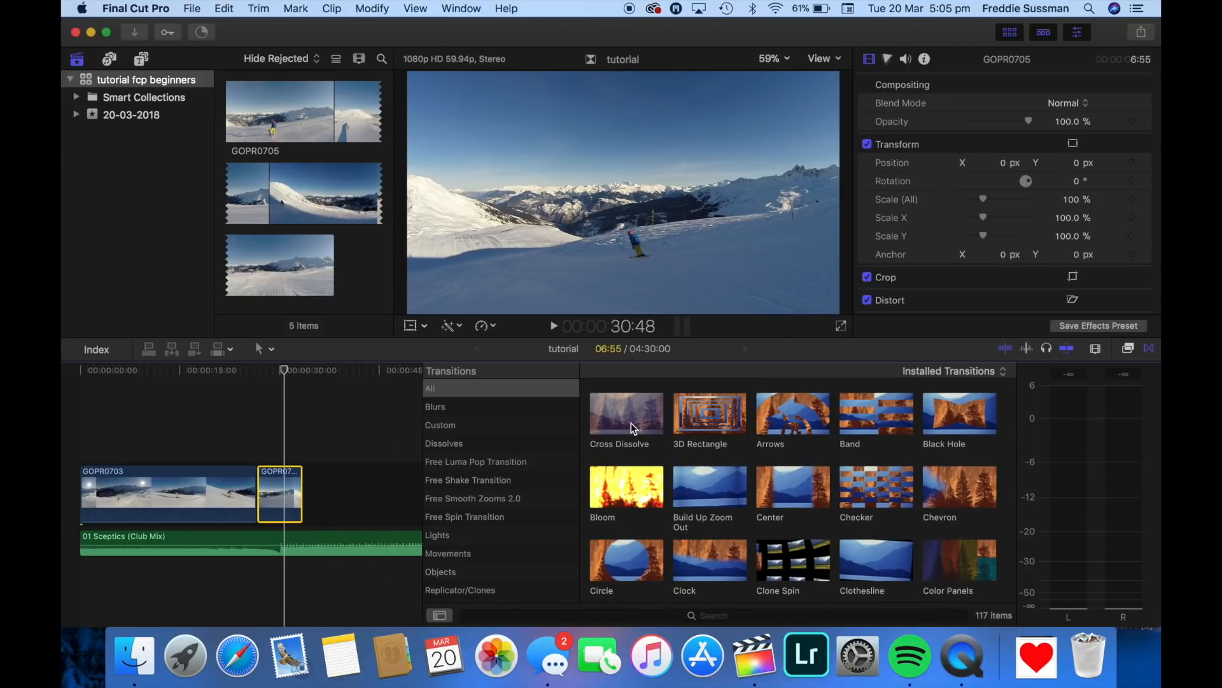
left_click(631, 423)
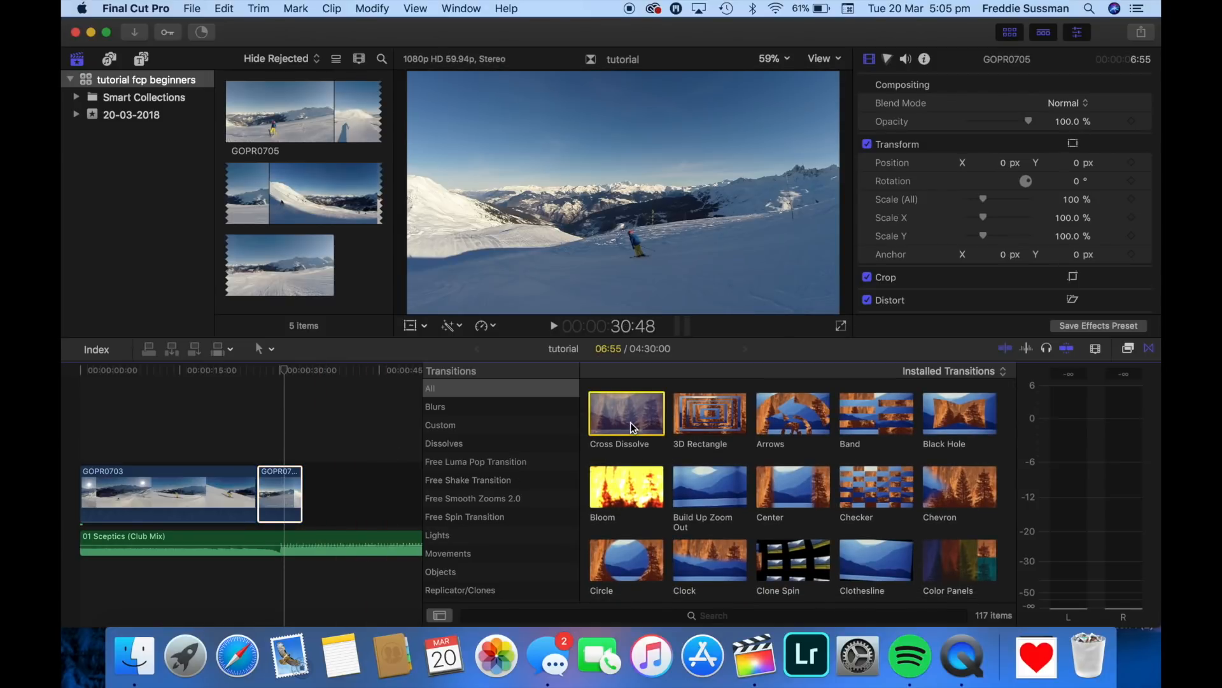
left_click_drag(632, 427, 254, 494)
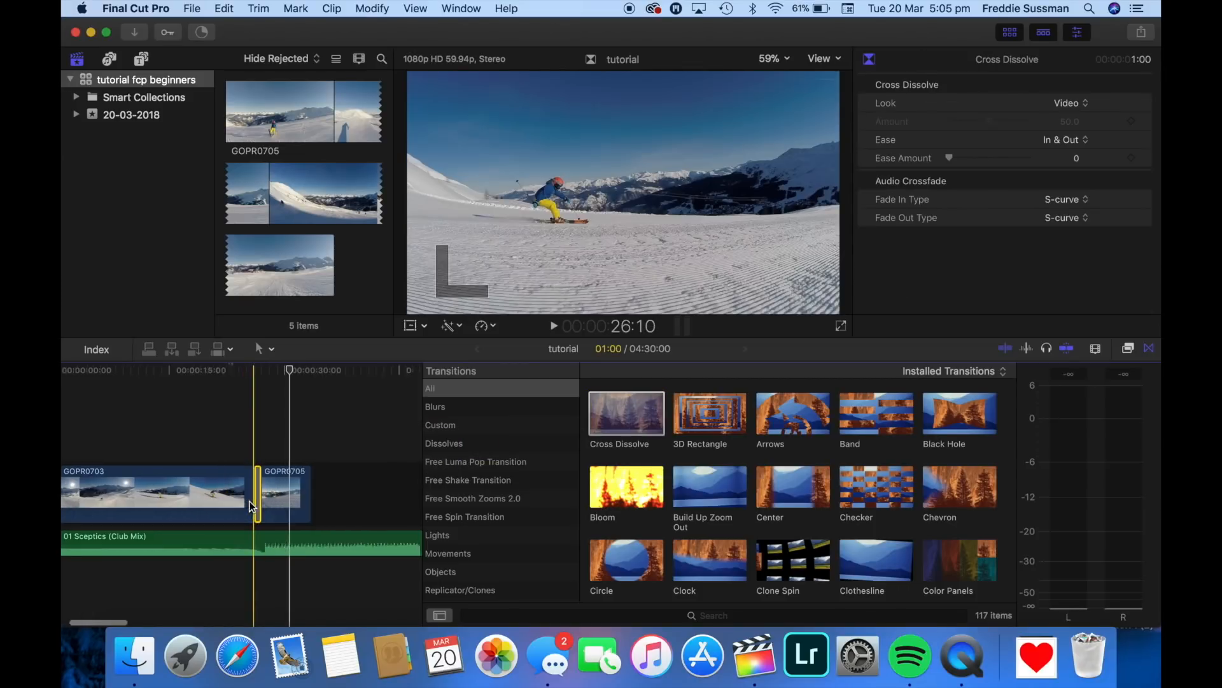
key("super+equal")
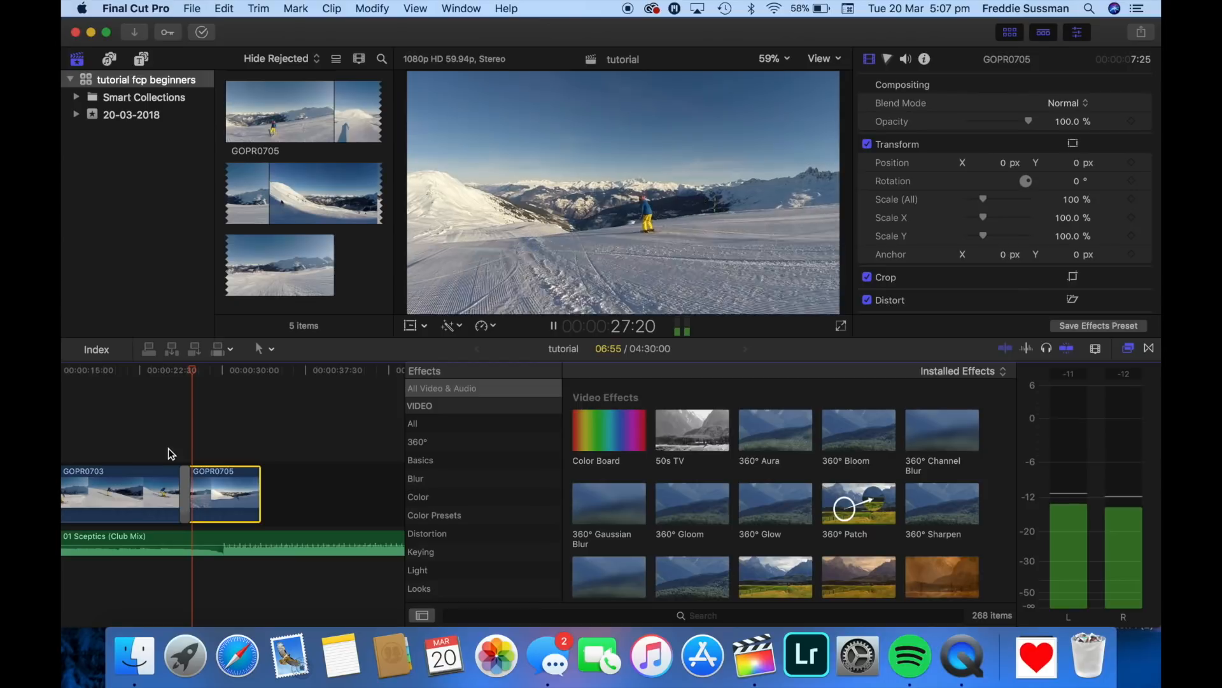
key("space")
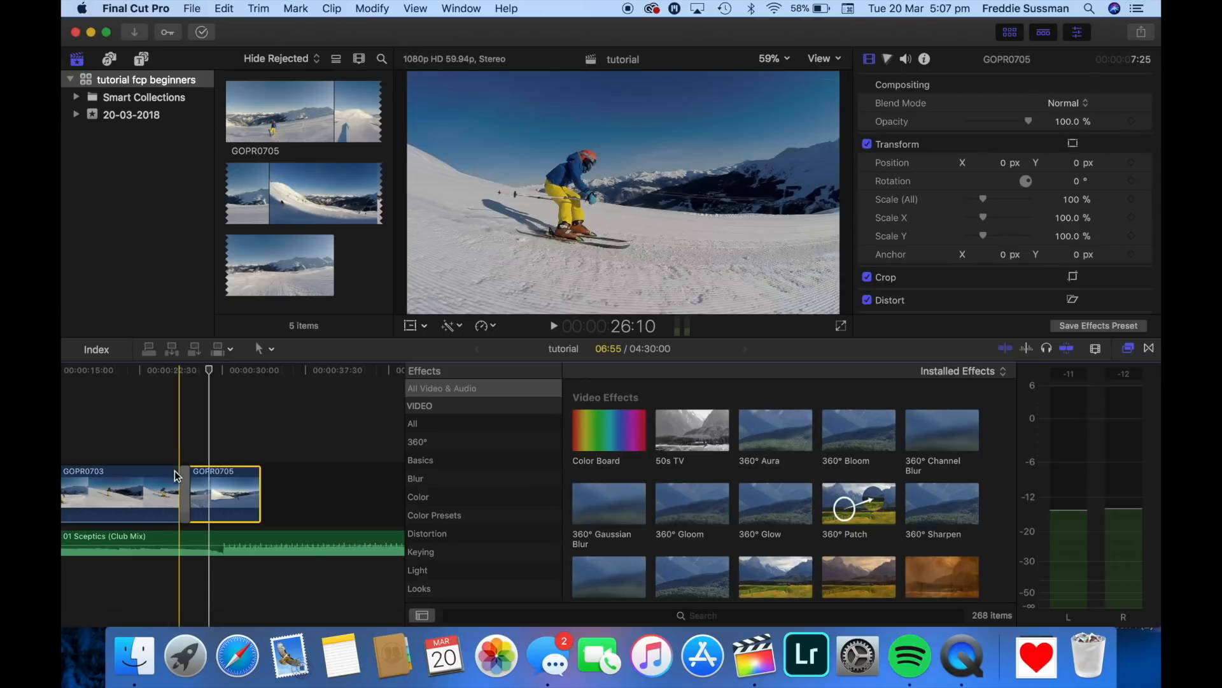
Step: Choose the Build Up Zoom Out transition in the library and remove the Cross Dissolve between GOPR0703 and GOPR0705
left_click(1149, 348)
scroll(780, 546, "down", 2)
scroll(778, 540, "up", 2)
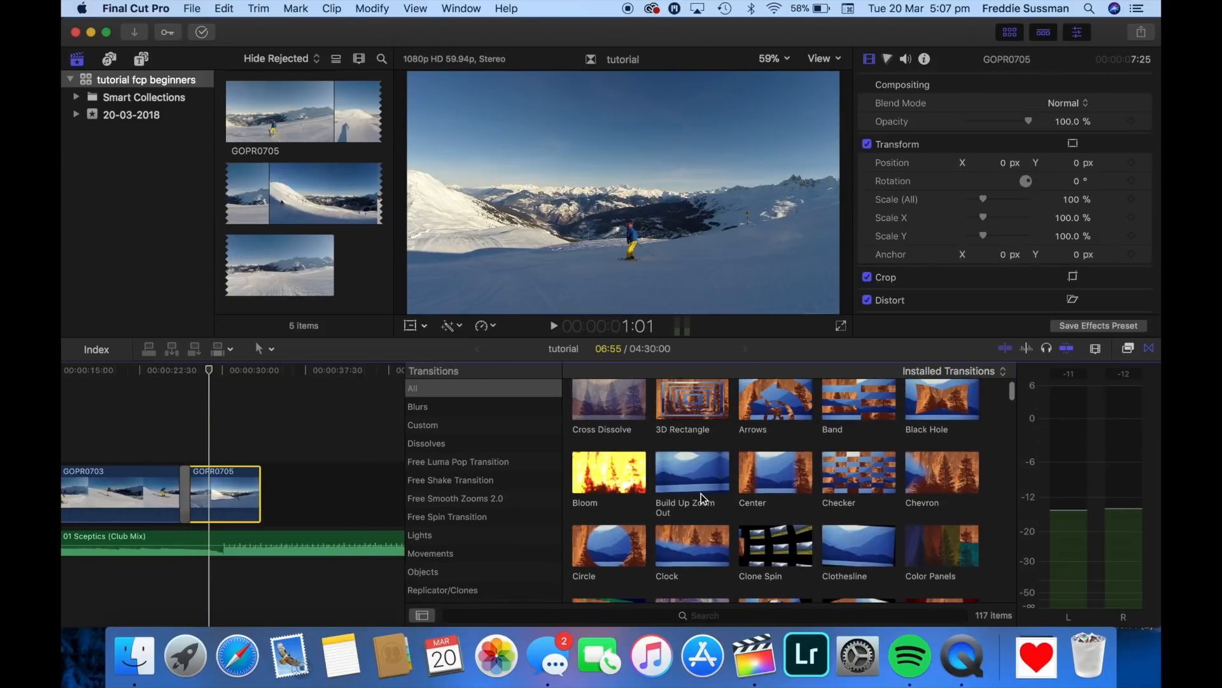
left_click(699, 488)
left_click(160, 487)
left_click(185, 483)
key("super+t")
key("Delete")
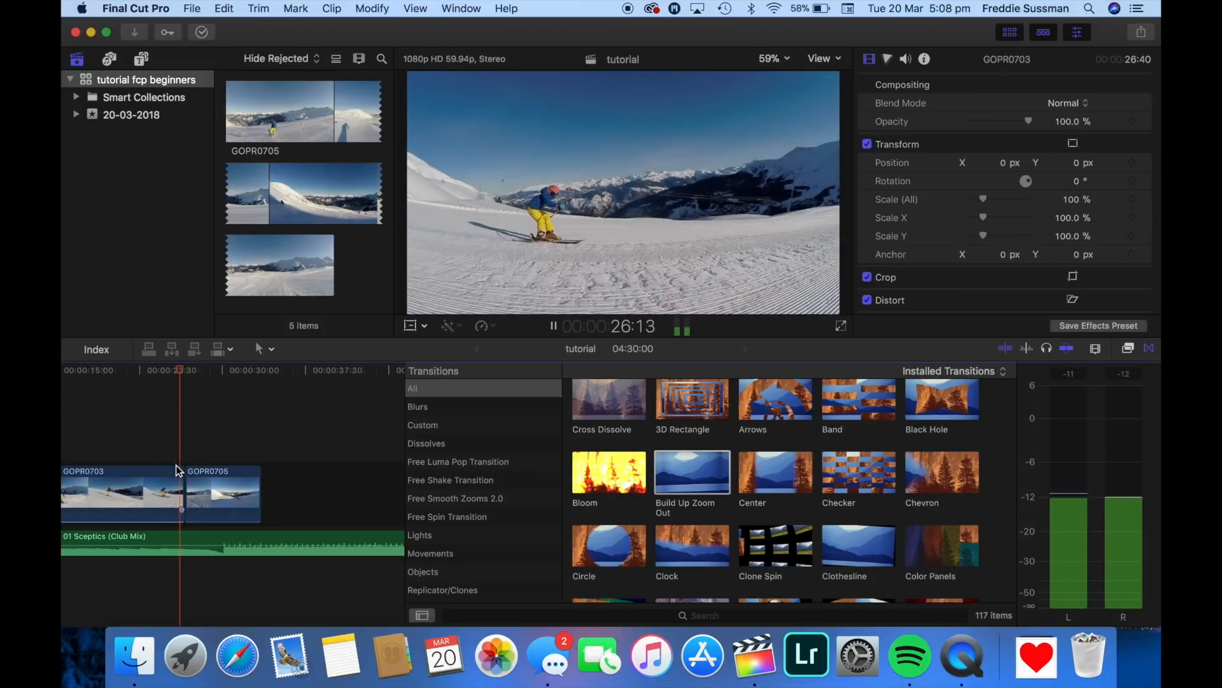
Step: Stop playback, show the edit from its start, and switch from the transitions browser to the titles library
key("space")
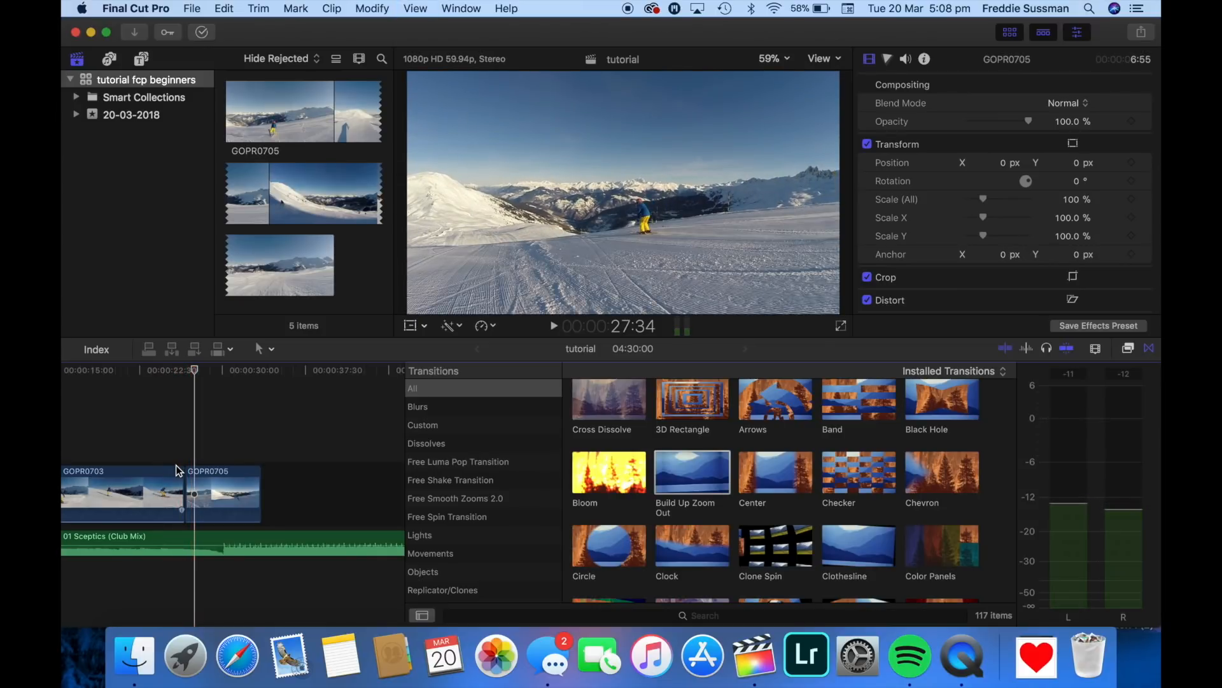
scroll(175, 465, "left", 5)
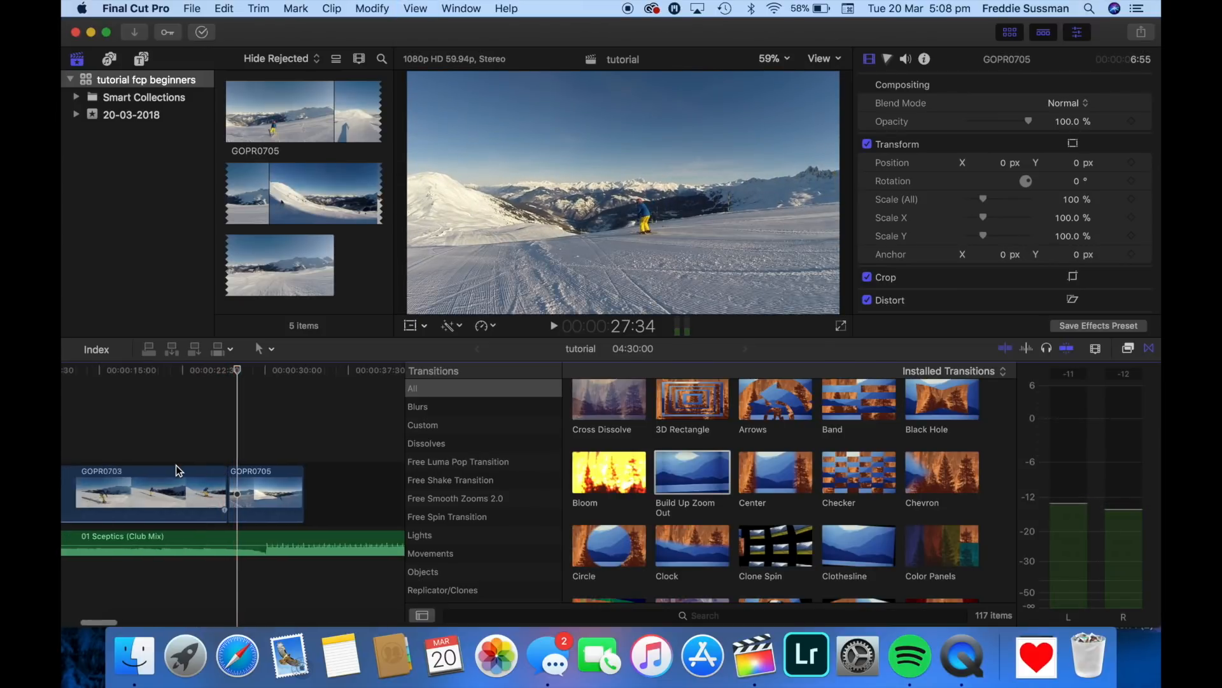
key("super+minus")
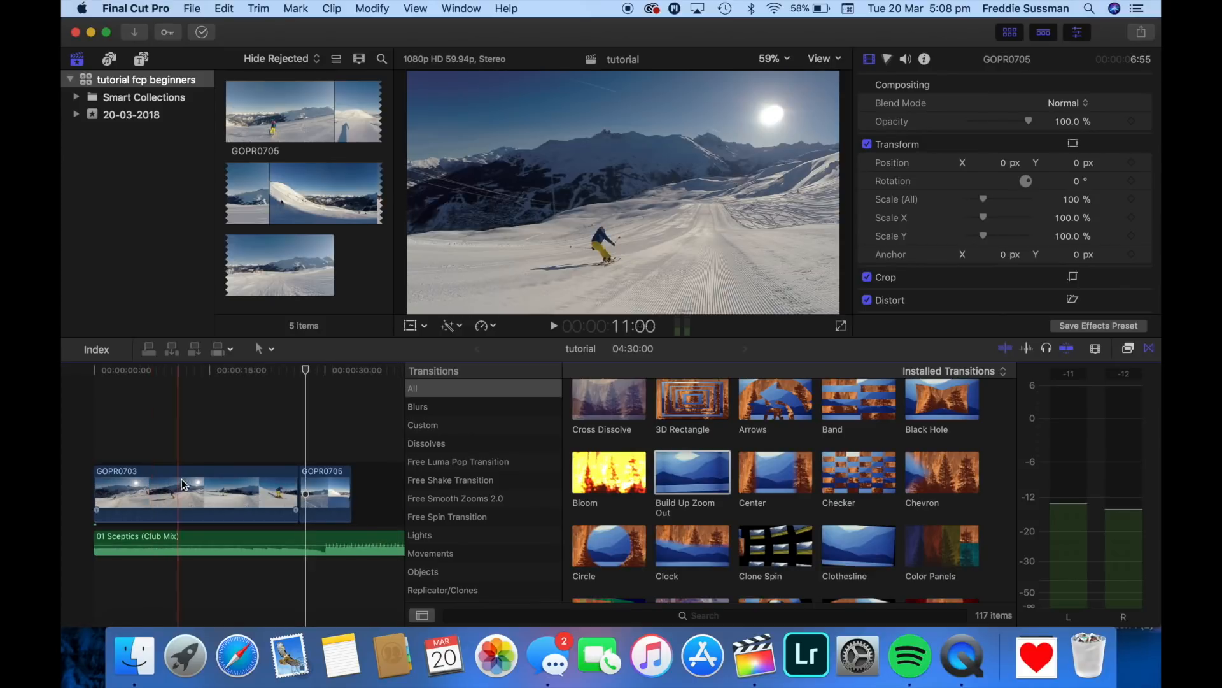
left_click(143, 60)
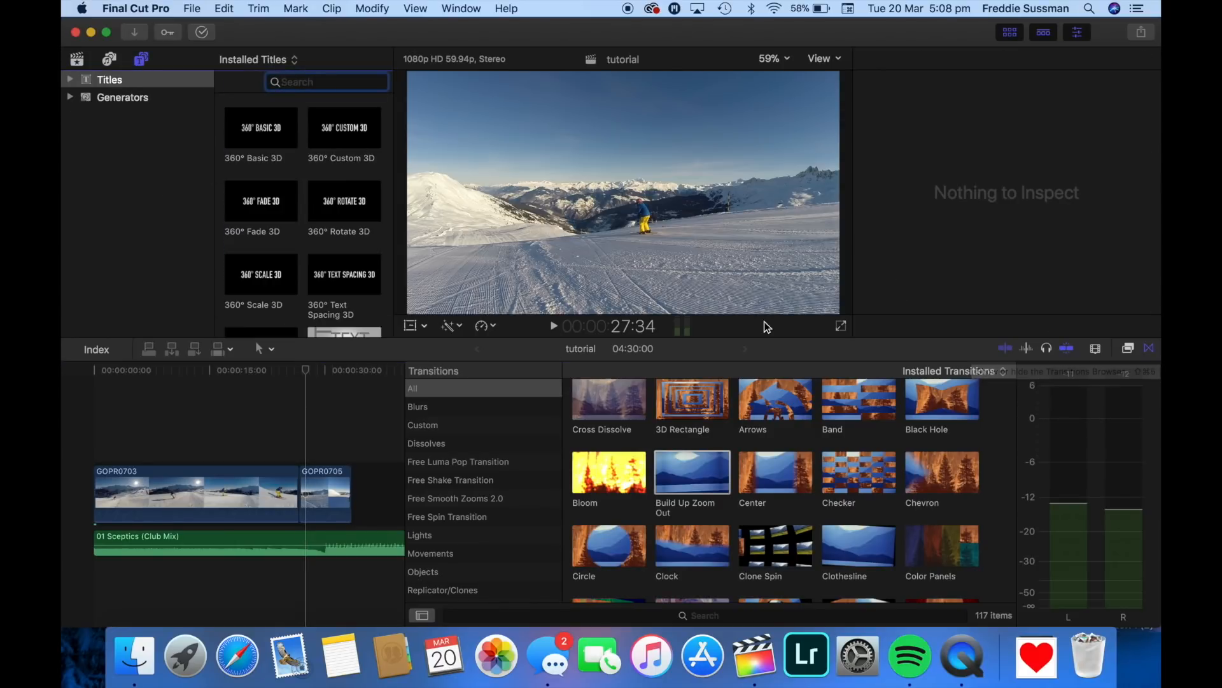
left_click(1150, 348)
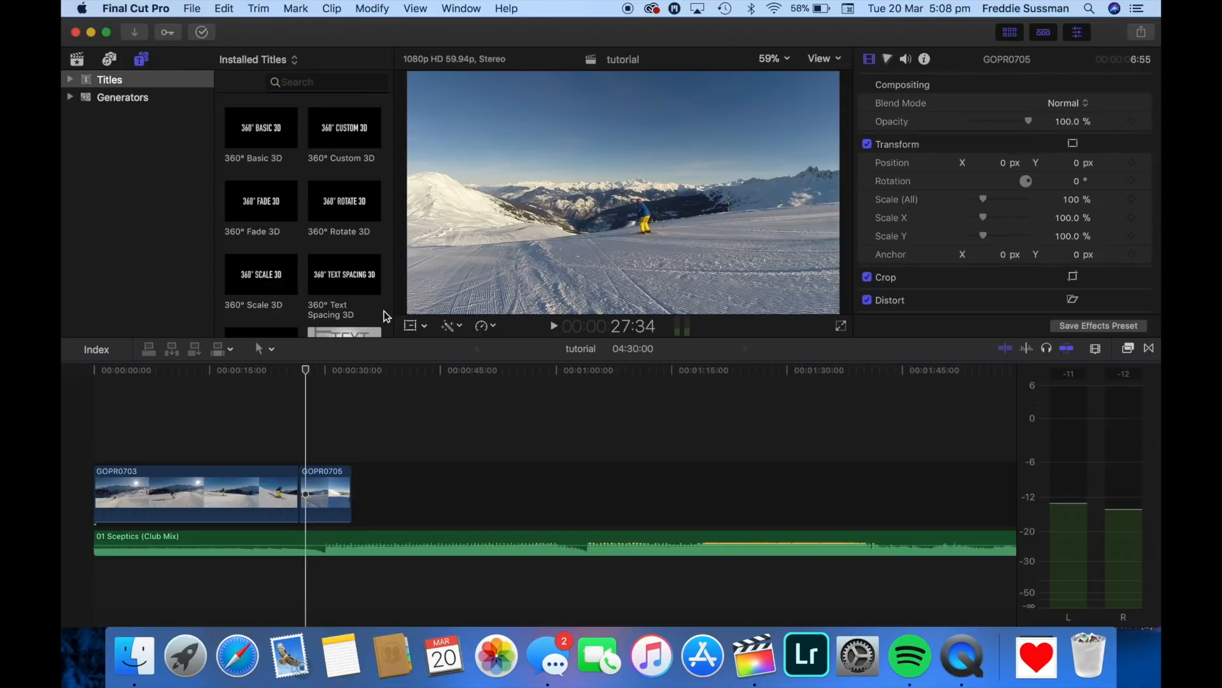
Step: Browse the installed titles and preview 360° Basic 3D, 360° Fade 3D, Blur, Bold Fin and Centered
scroll(295, 265, "down", 5)
scroll(286, 258, "up", 5)
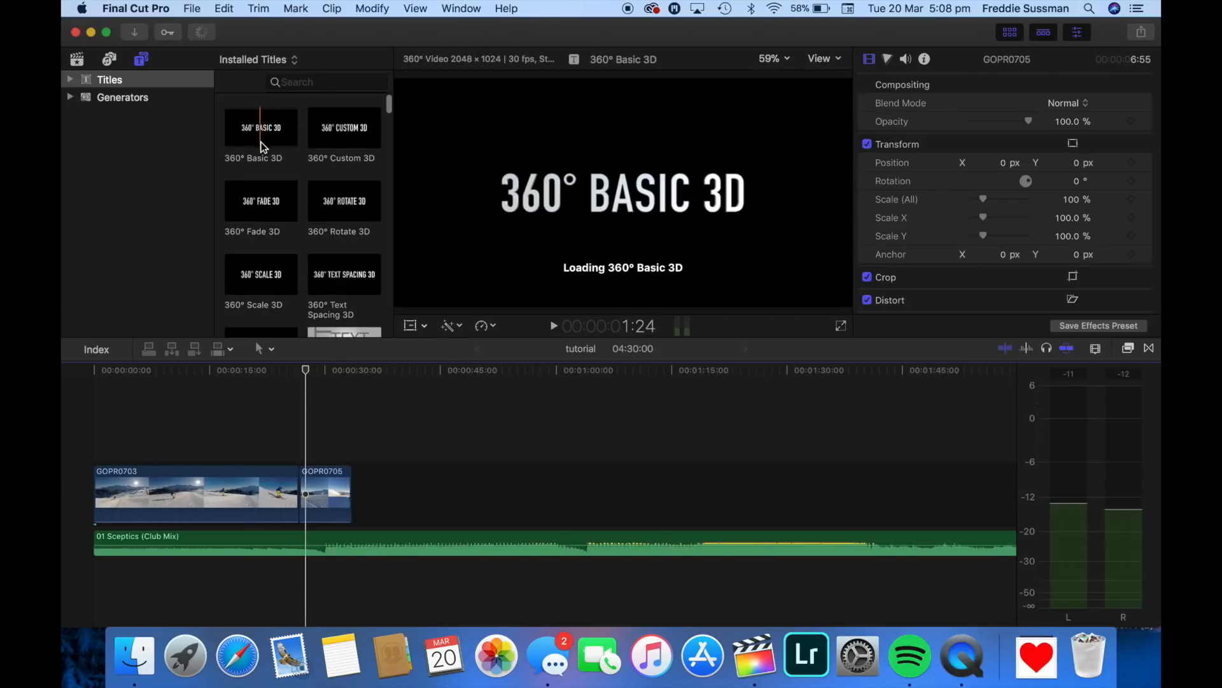
scroll(267, 210, "down", 5)
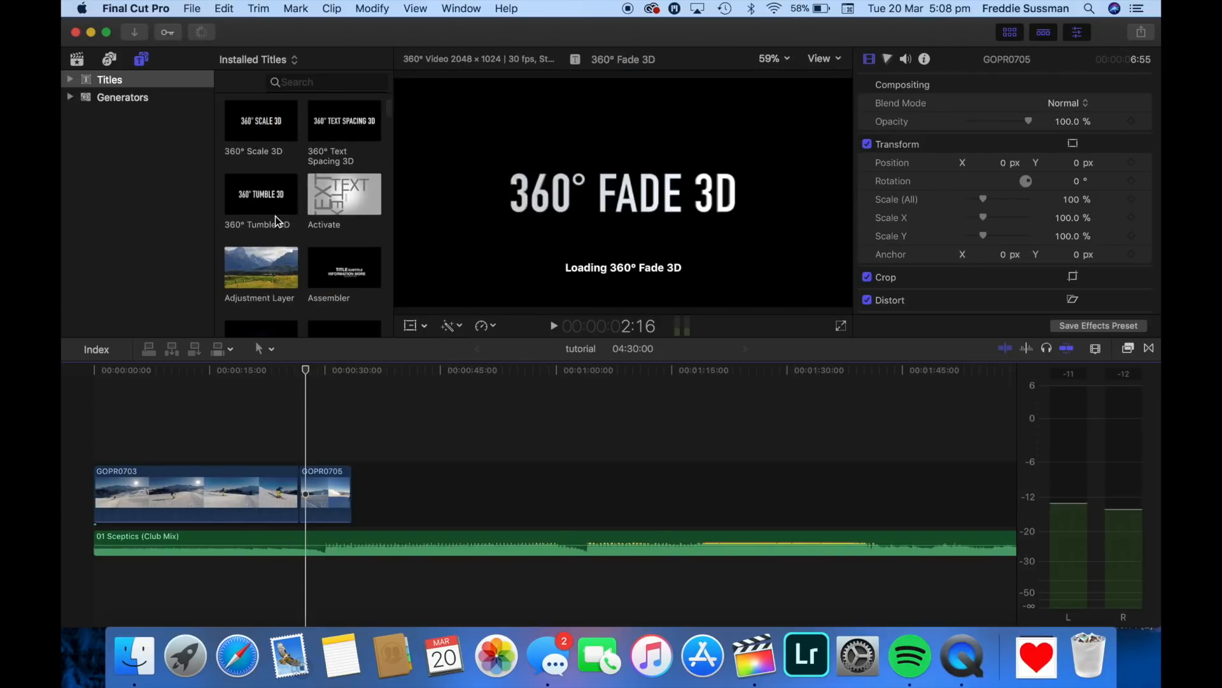
scroll(275, 216, "down", 3)
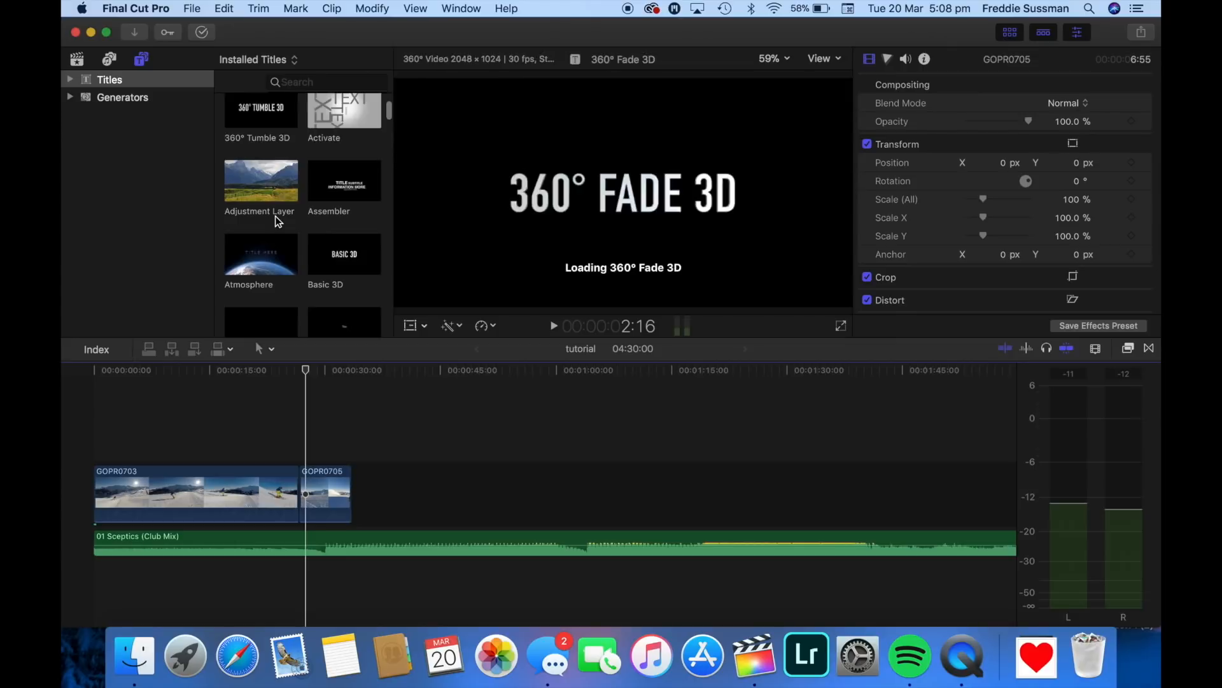
scroll(275, 216, "down", 5)
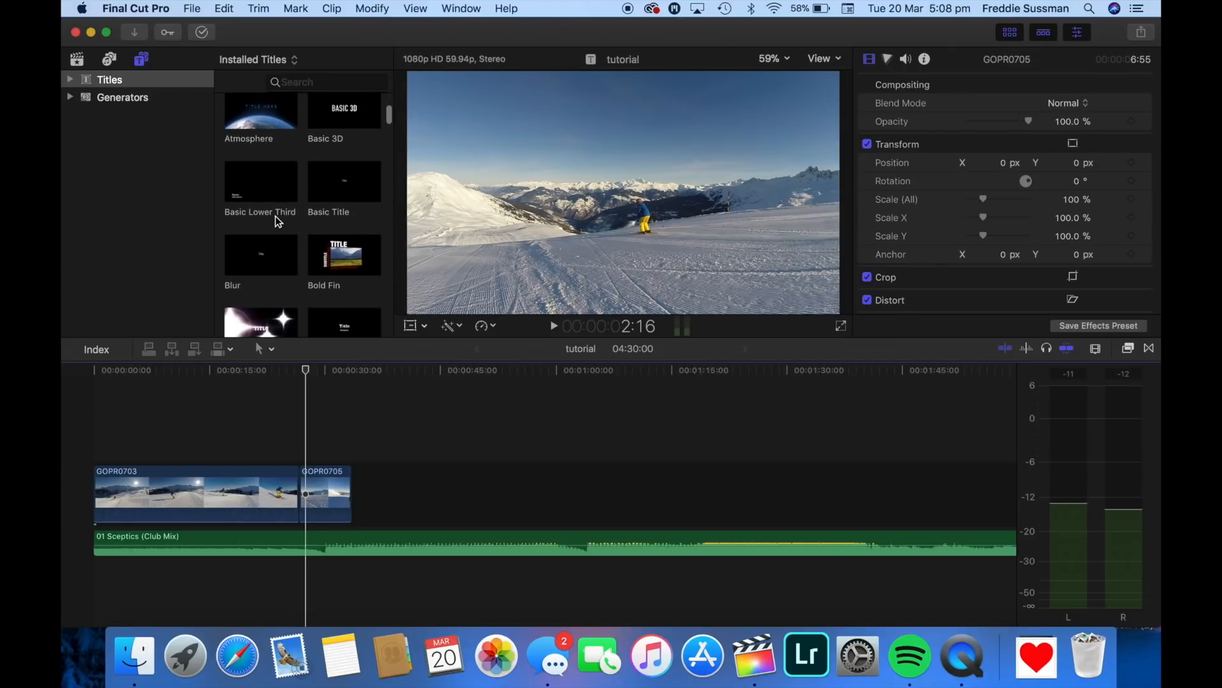
scroll(275, 216, "down", 1)
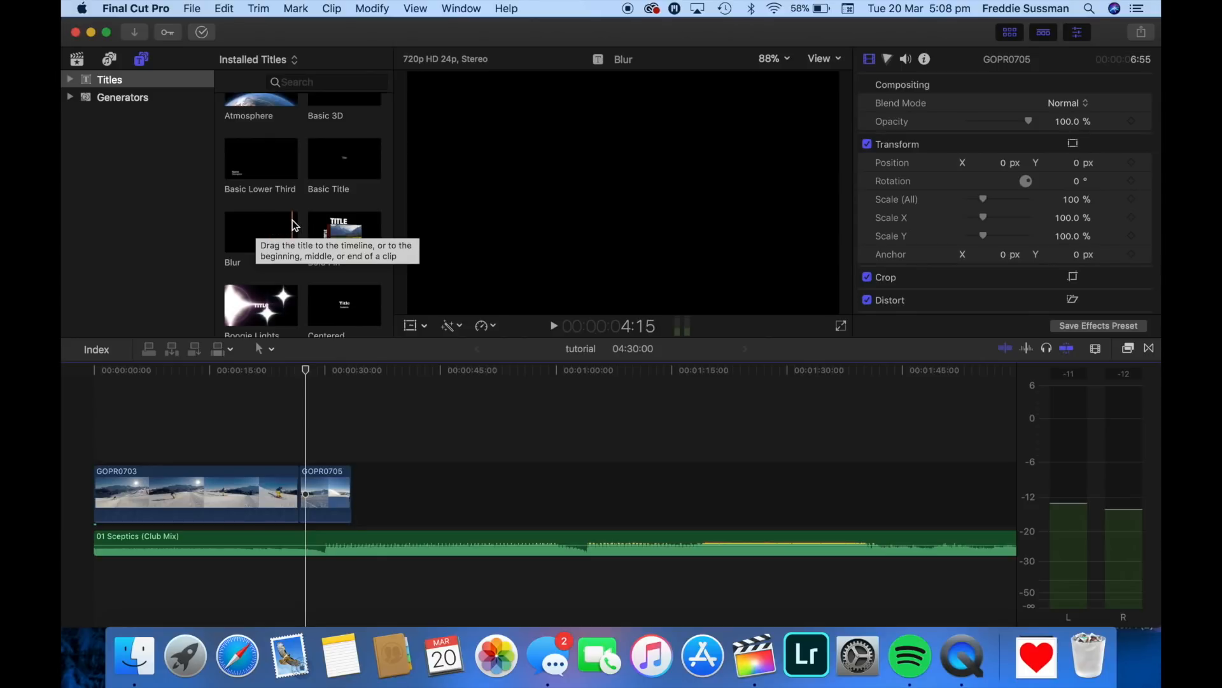
key("space")
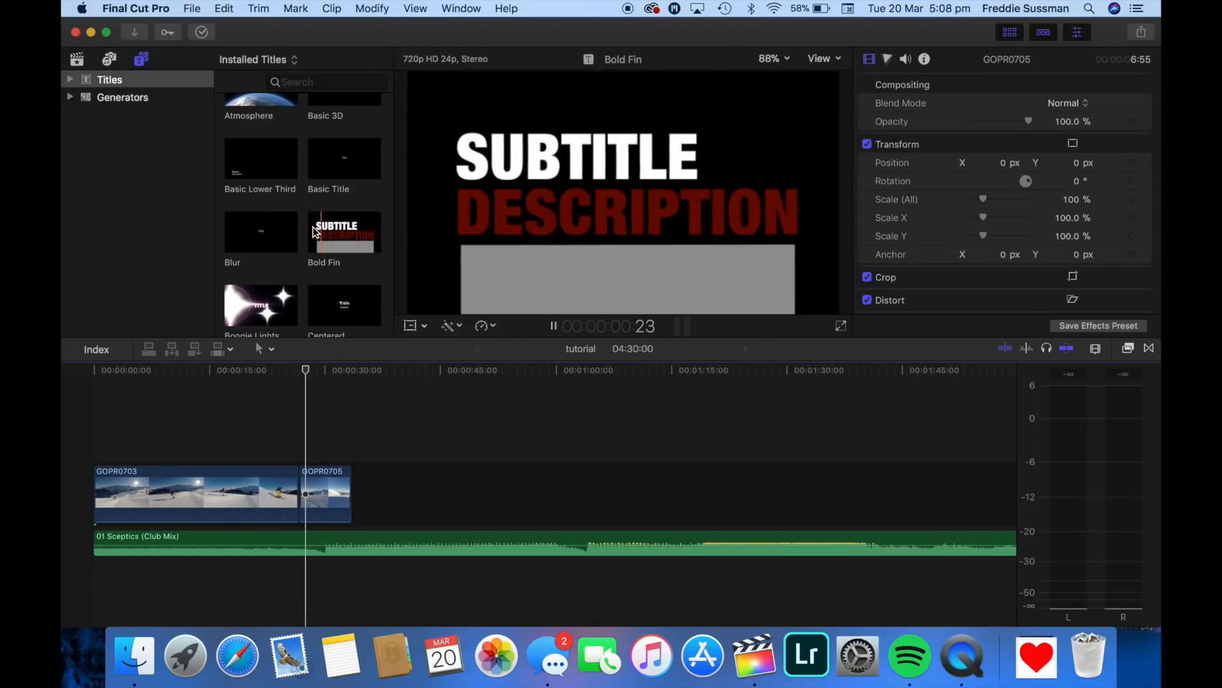
scroll(314, 231, "down", 2)
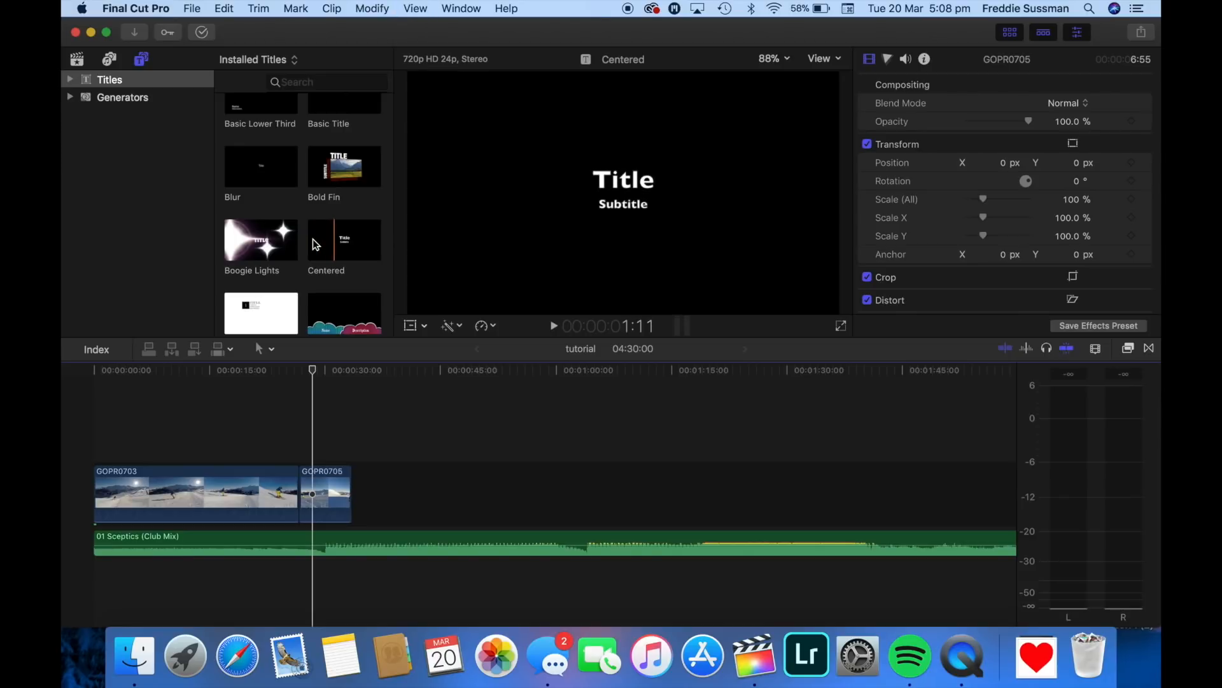
scroll(312, 240, "up", 2)
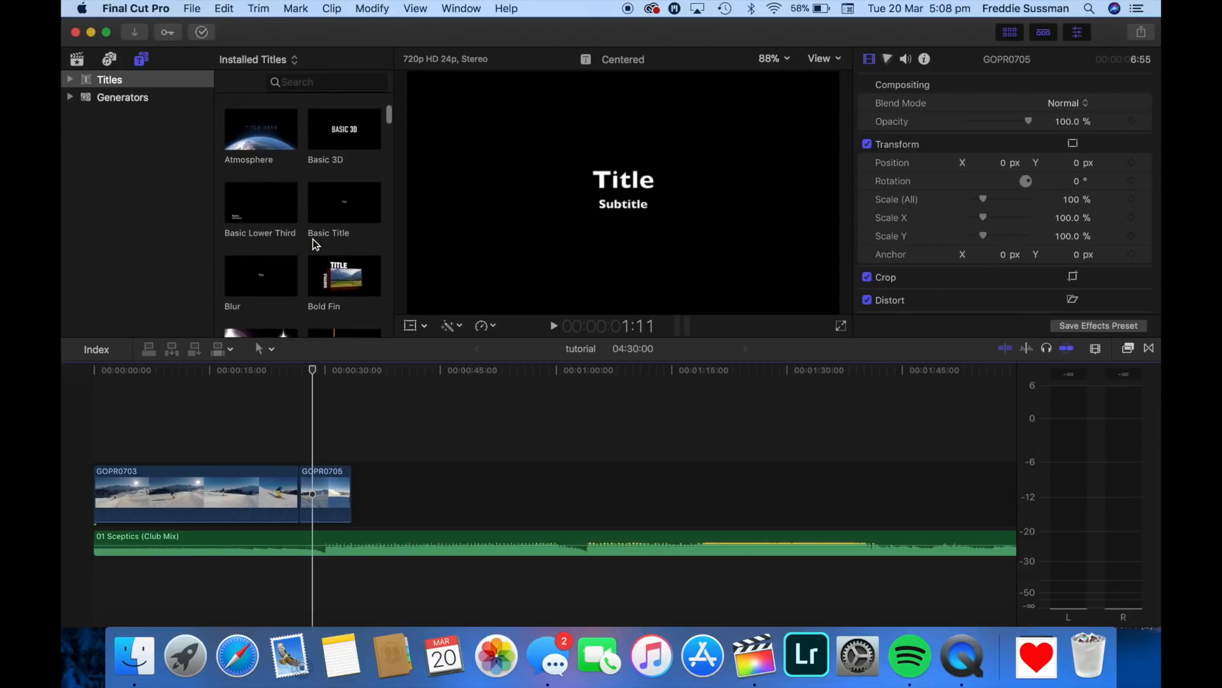
Step: Add a Basic Title above the start of the GOPR0703 clip and show it in the viewer
left_click(330, 209)
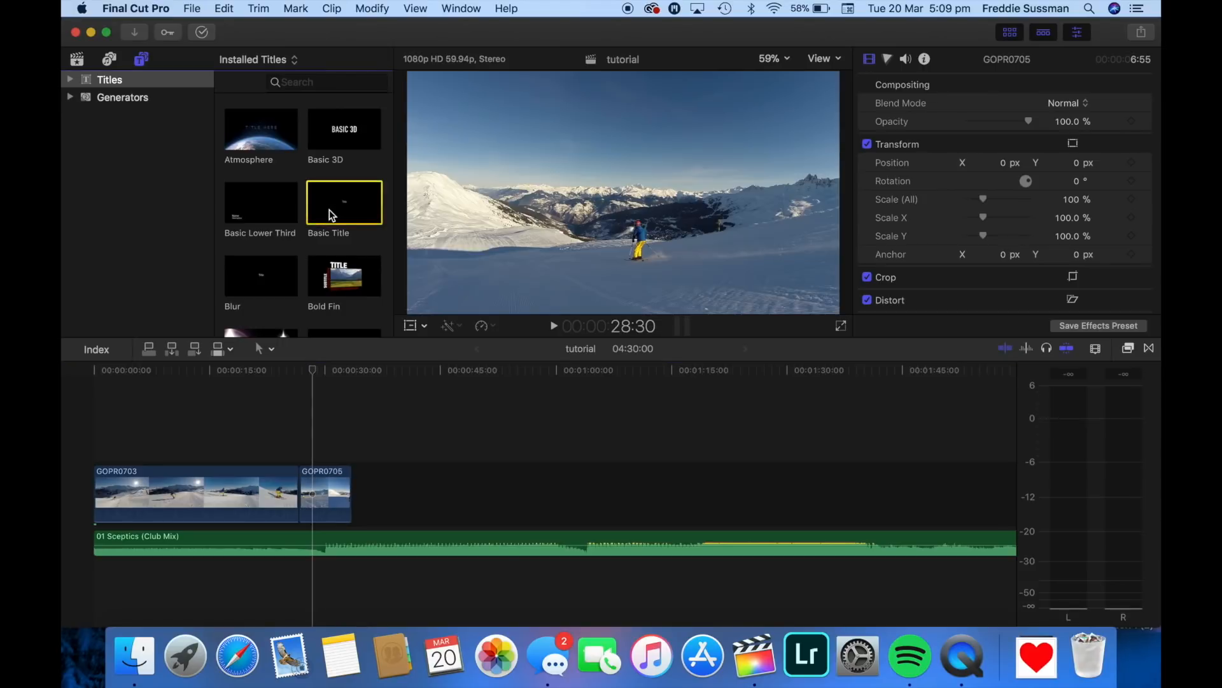
left_click_drag(339, 201, 78, 446)
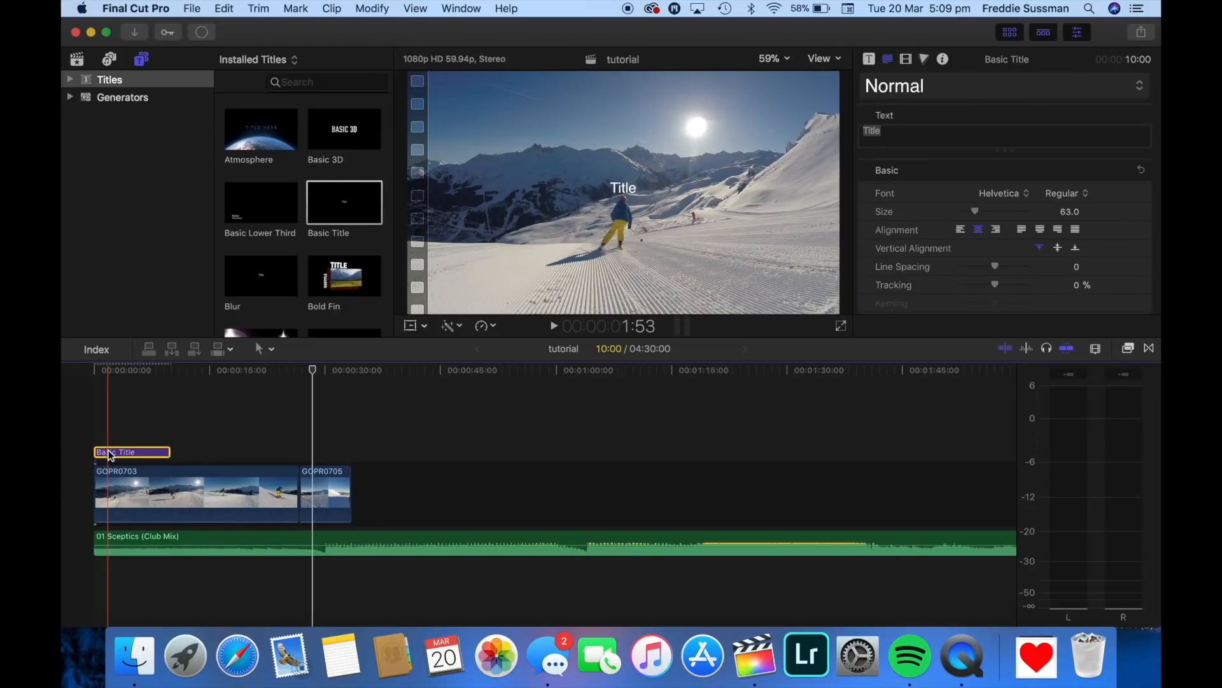
left_click(109, 440)
left_click(111, 450)
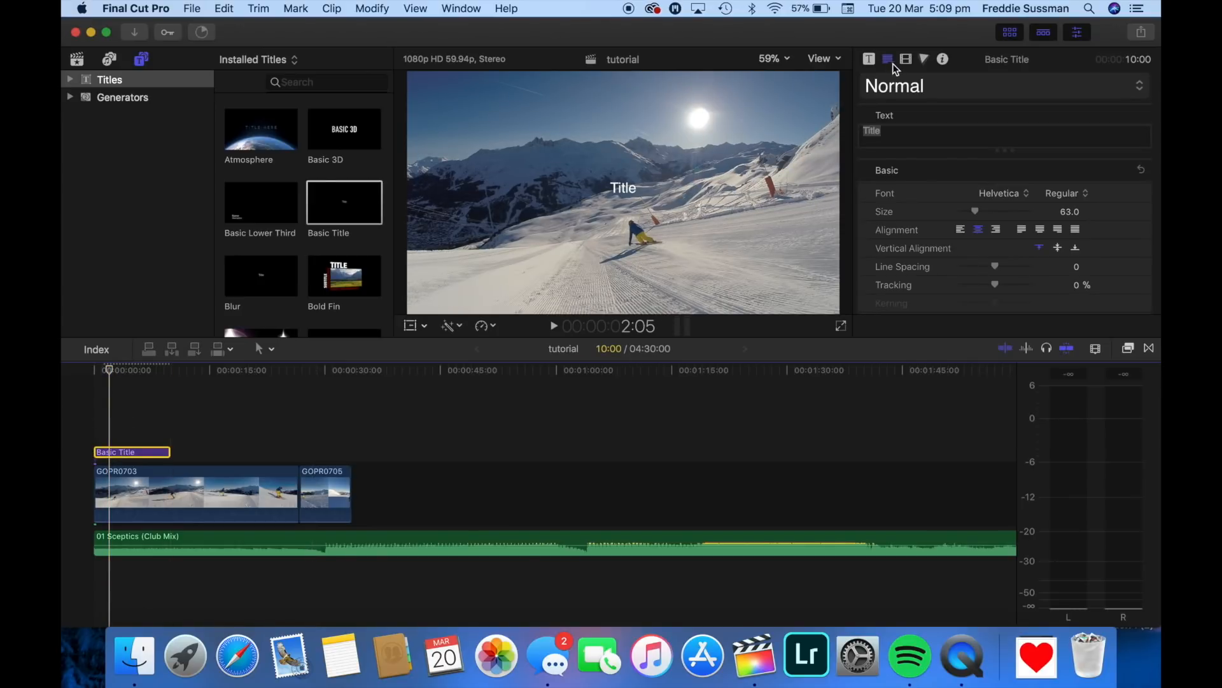
Step: Check the Basic Title's settings and replace its placeholder text with "tutorial"
left_click(871, 60)
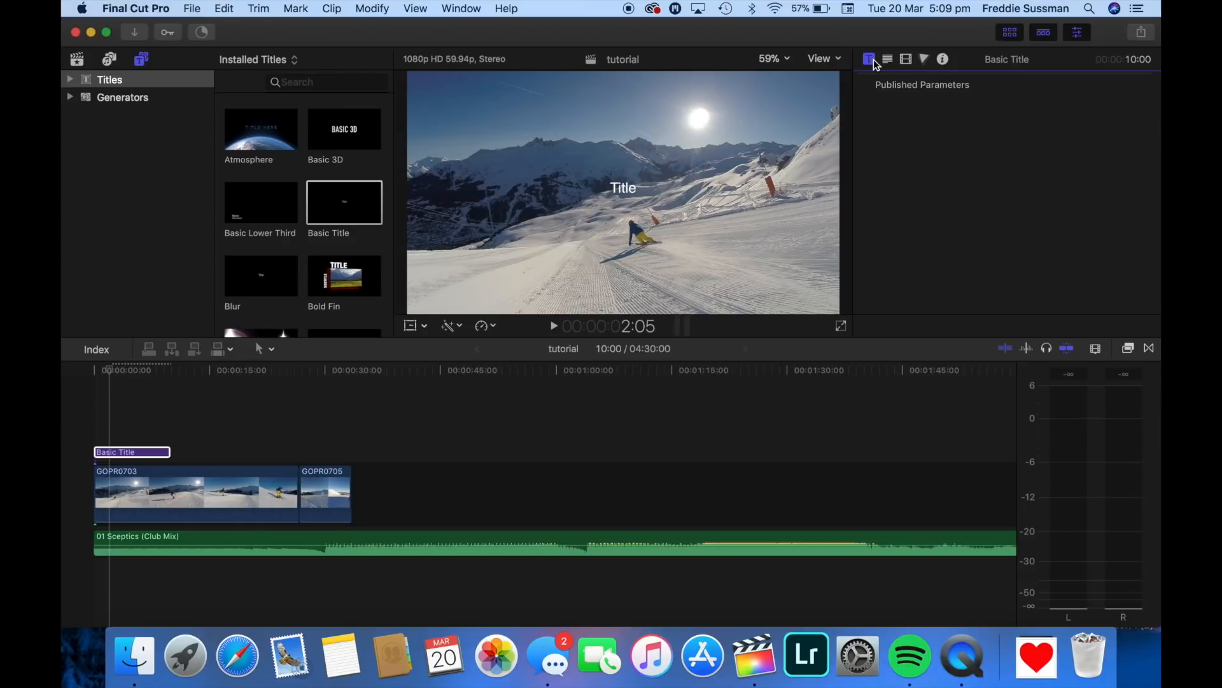
left_click(887, 60)
left_click(907, 59)
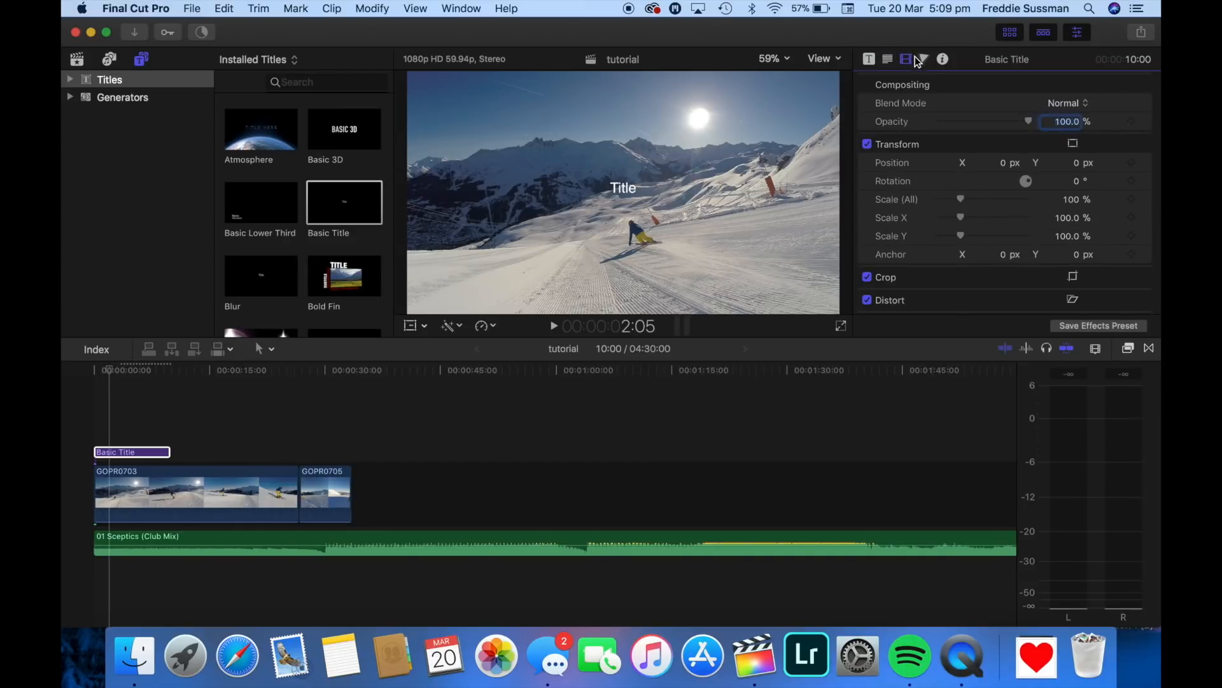
scroll(900, 200, "up", 2)
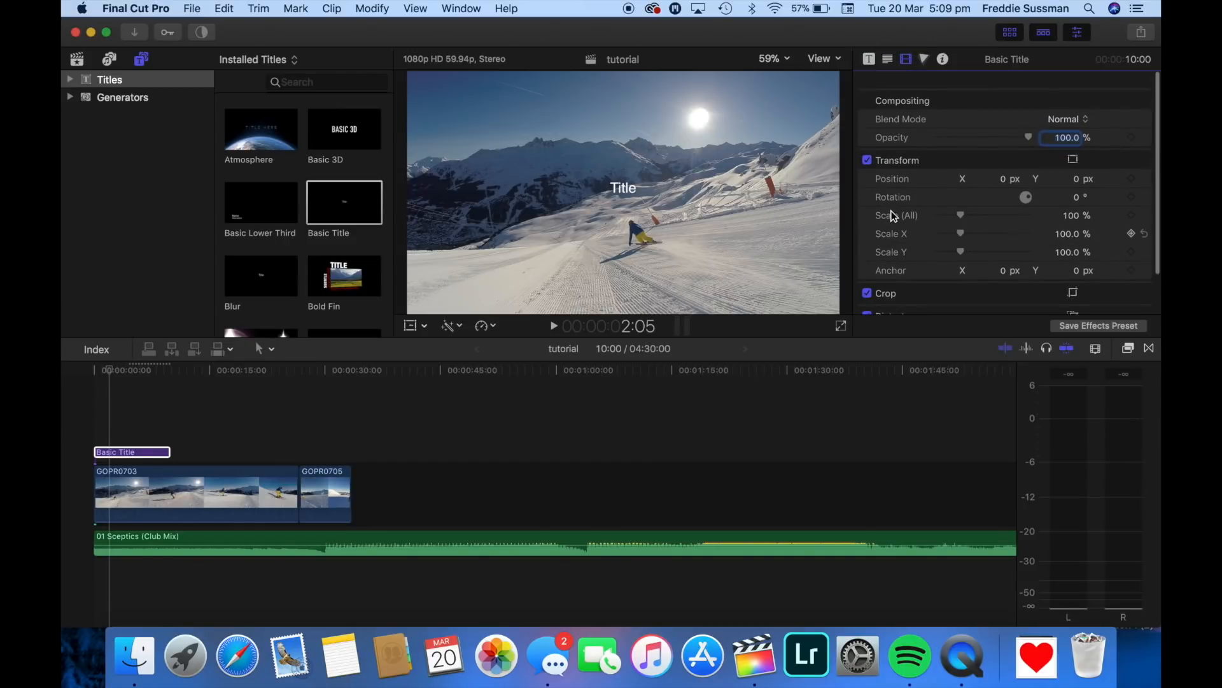
left_click(889, 59)
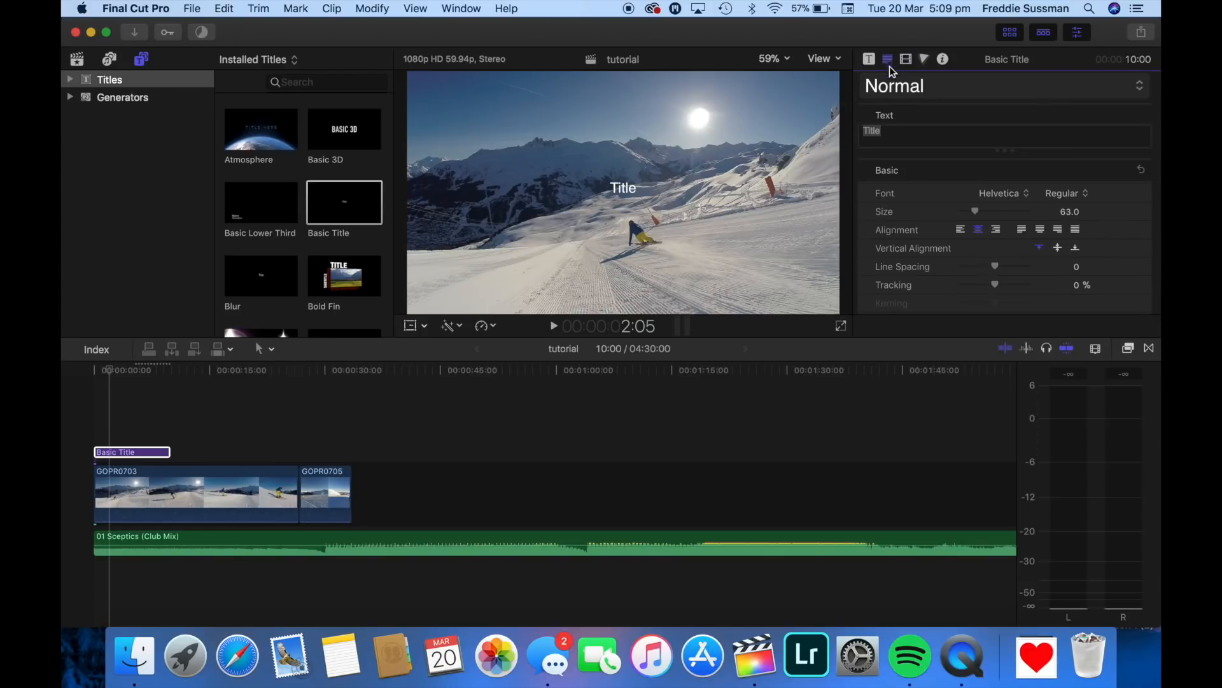
left_click(901, 134)
key("BackSpace")
key("BackSpace")
key("BackSpace")
key("BackSpace")
key("BackSpace")
type("tut")
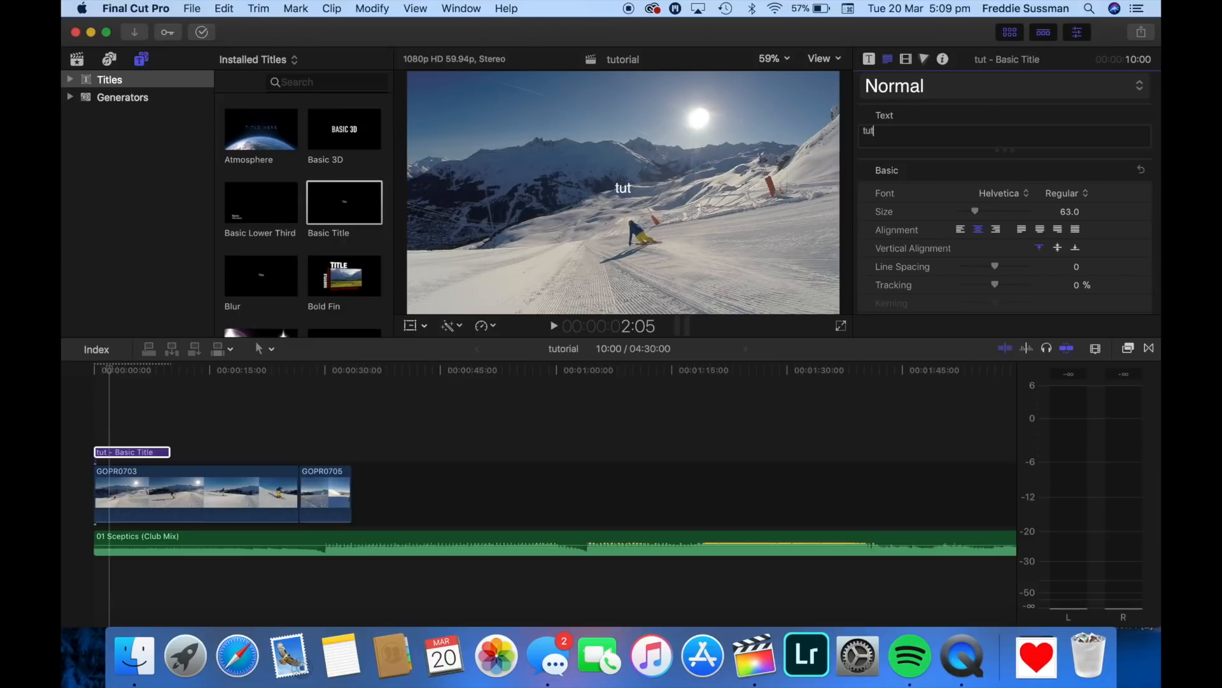
type("orial")
key("BackSpace")
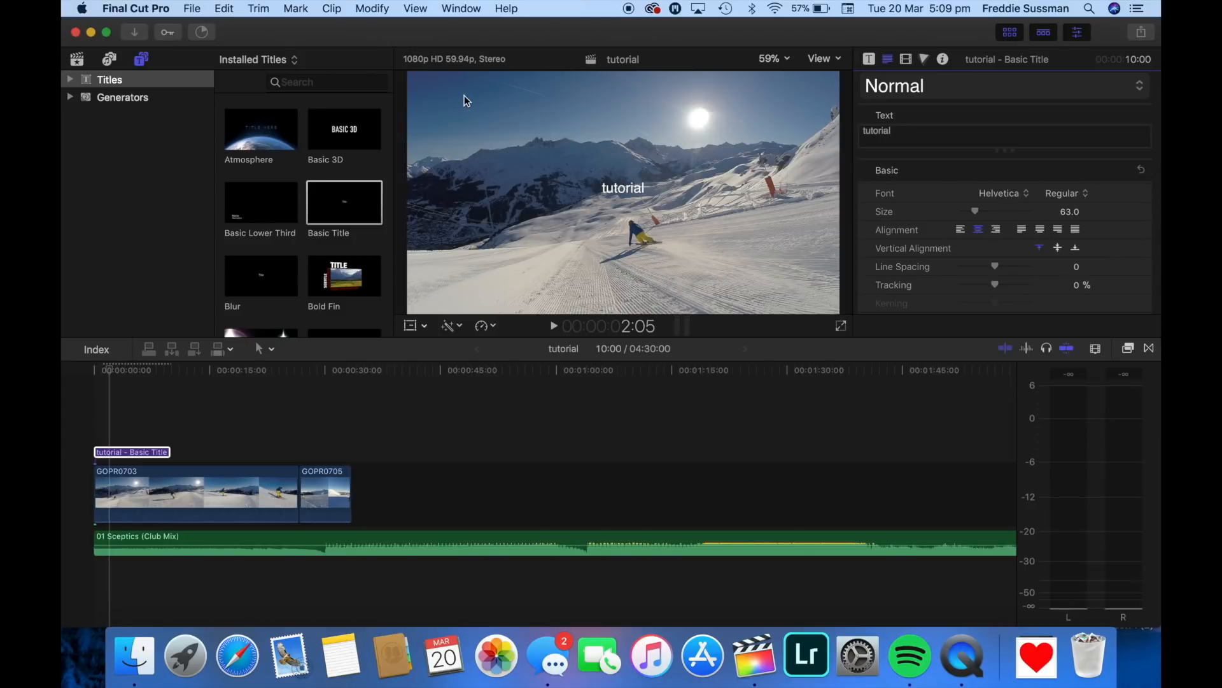
Step: Move the "tutorial" title to the upper-left corner of the picture and enlarge it to size 150
left_click_drag(633, 192, 461, 102)
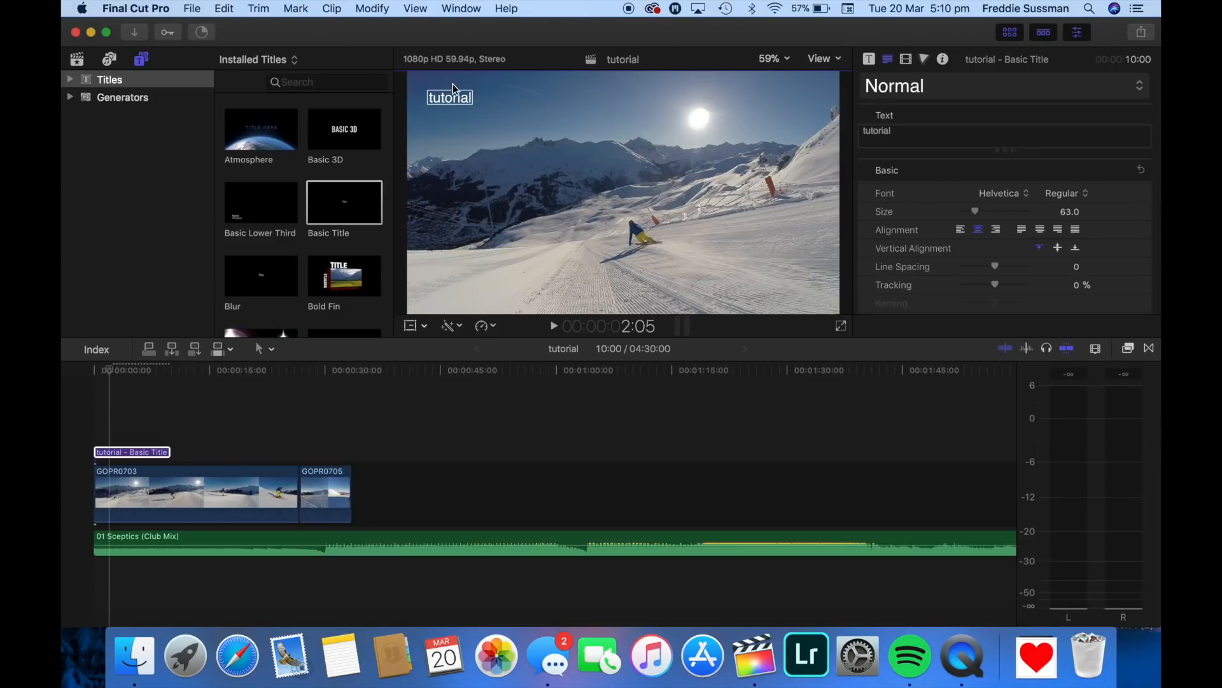
left_click_drag(460, 103, 488, 105)
left_click_drag(977, 211, 998, 230)
left_click_drag(482, 101, 475, 114)
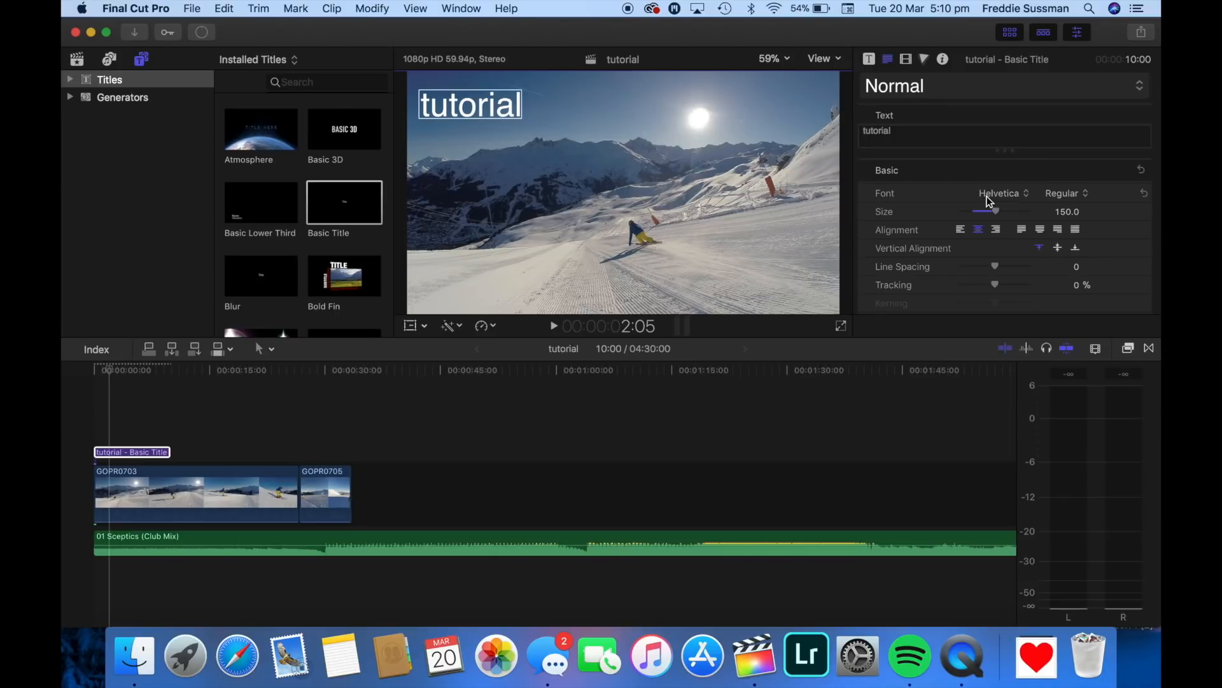
Step: Preview several fonts on the "tutorial" title and set its font to Hiragino Sans
left_click(987, 194)
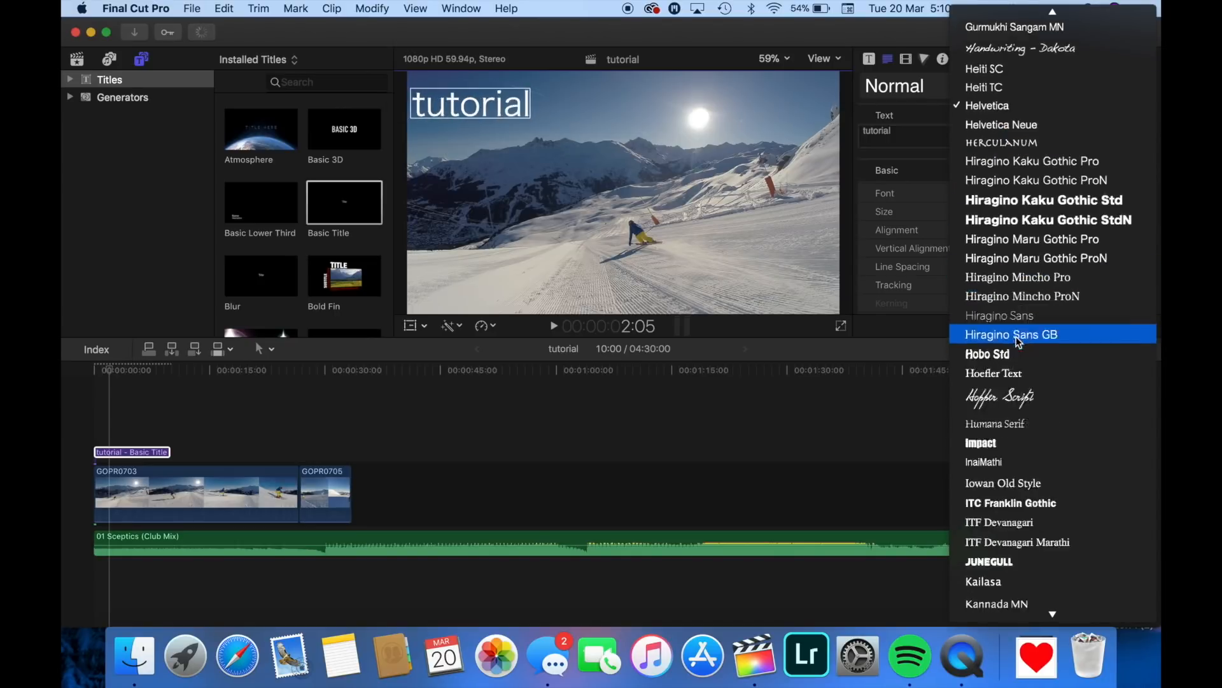
scroll(1012, 291, "down", 10)
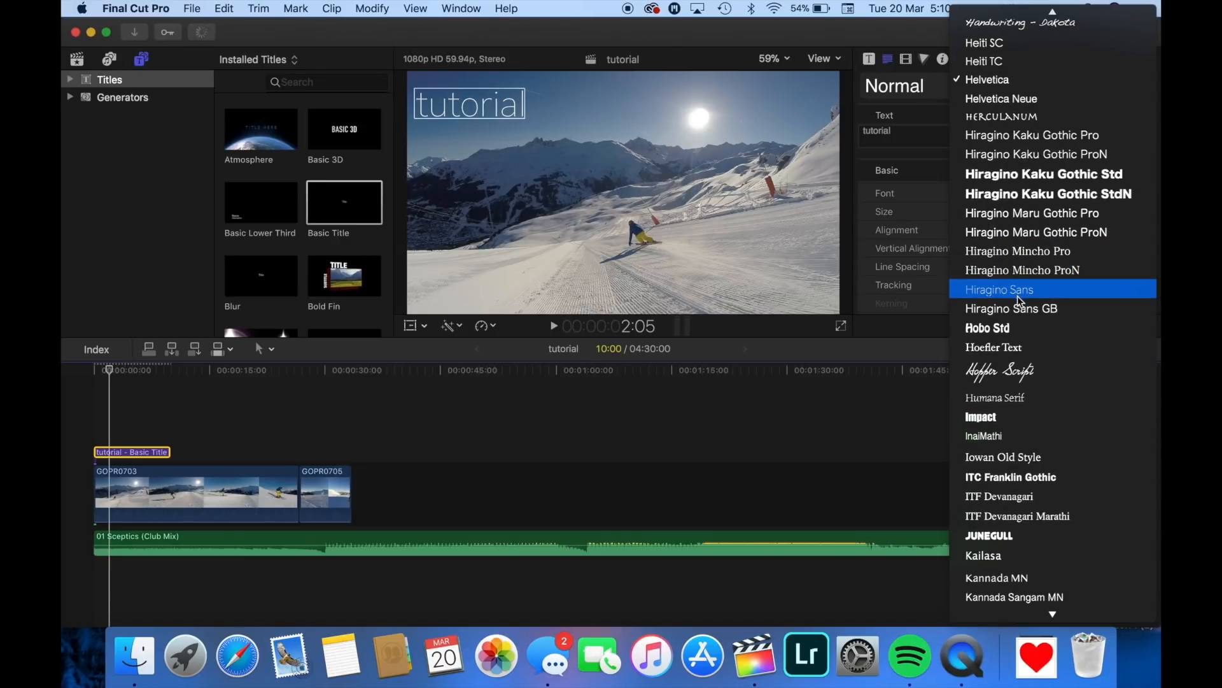
scroll(1024, 261, "down", 5)
scroll(1024, 261, "up", 15)
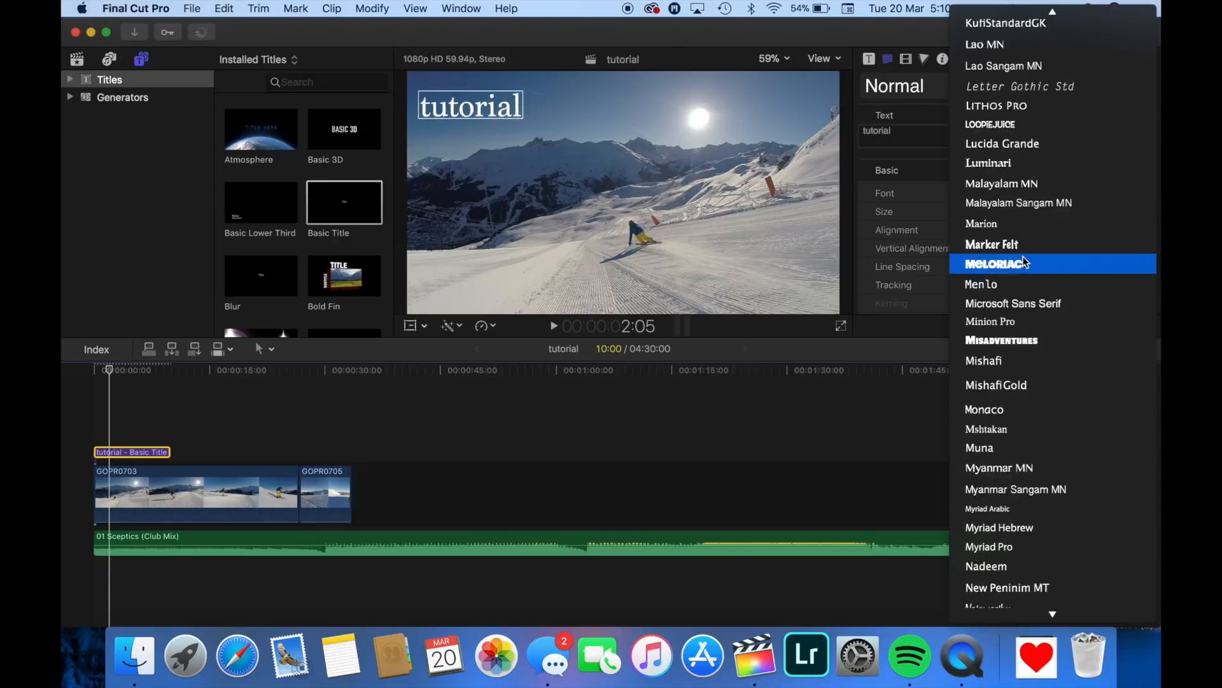
scroll(1022, 261, "up", 10)
scroll(1022, 261, "down", 3)
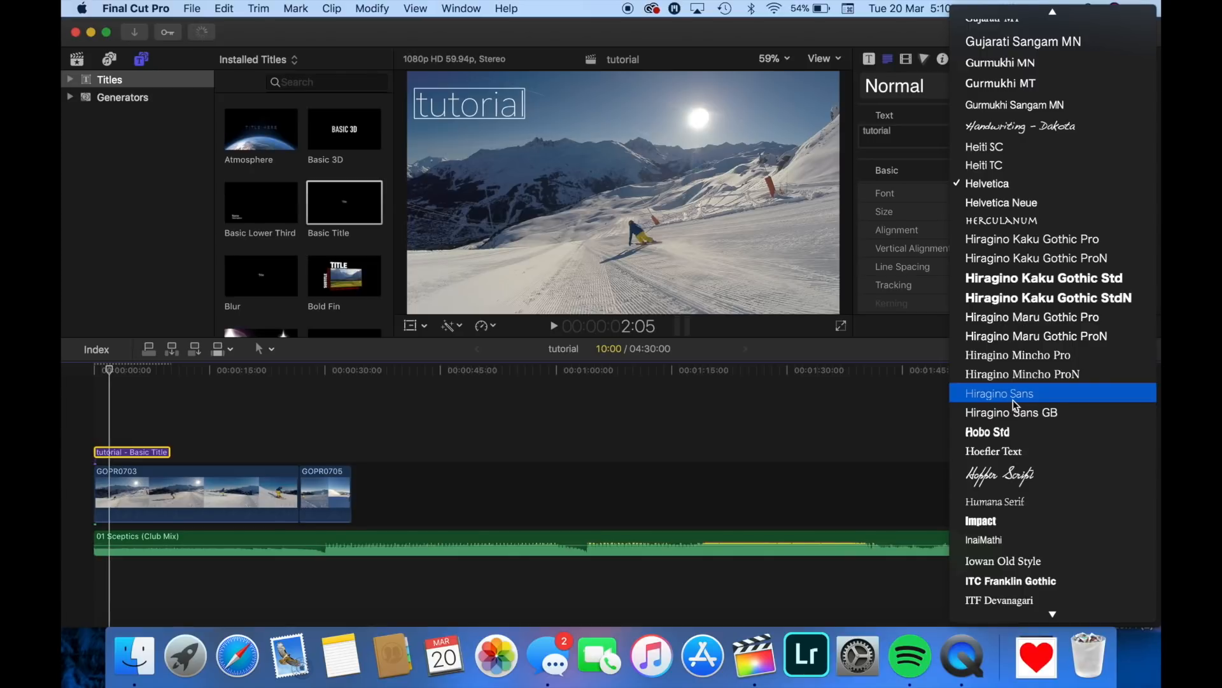
left_click(1013, 394)
Step: Nudge the title to about X -675 px, Y 345 px and keep the Hiragino Sans weight at W0
left_click(500, 109)
left_click_drag(499, 106, 499, 104)
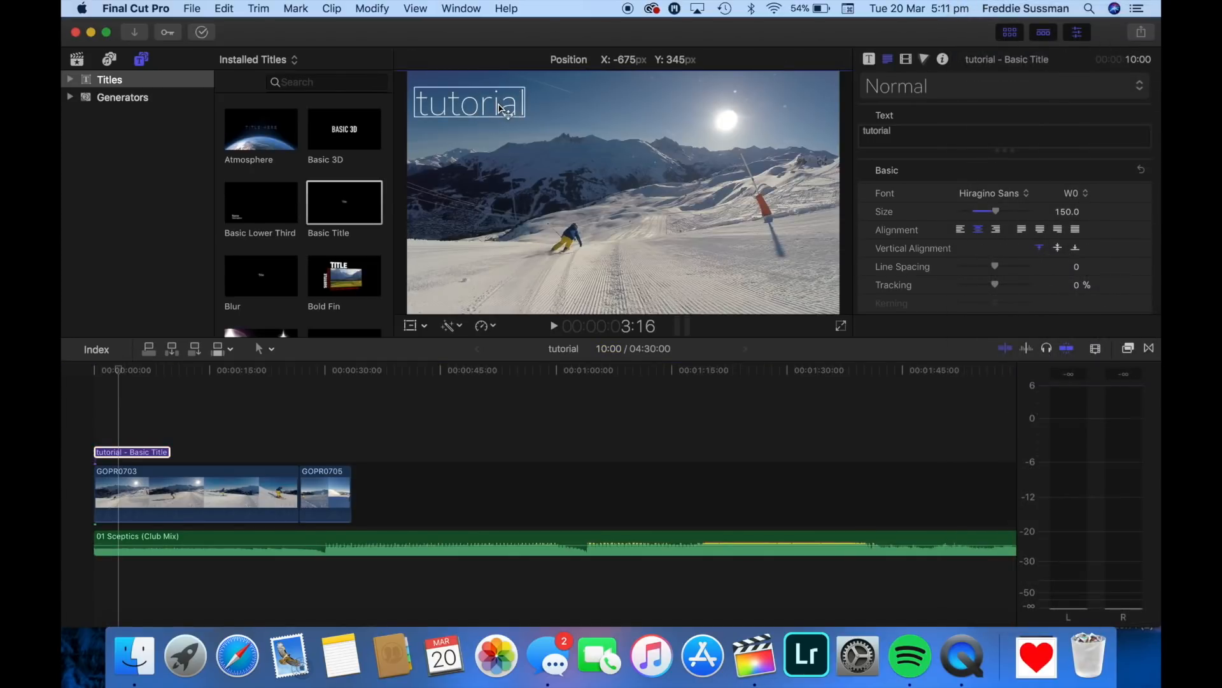
left_click(1075, 195)
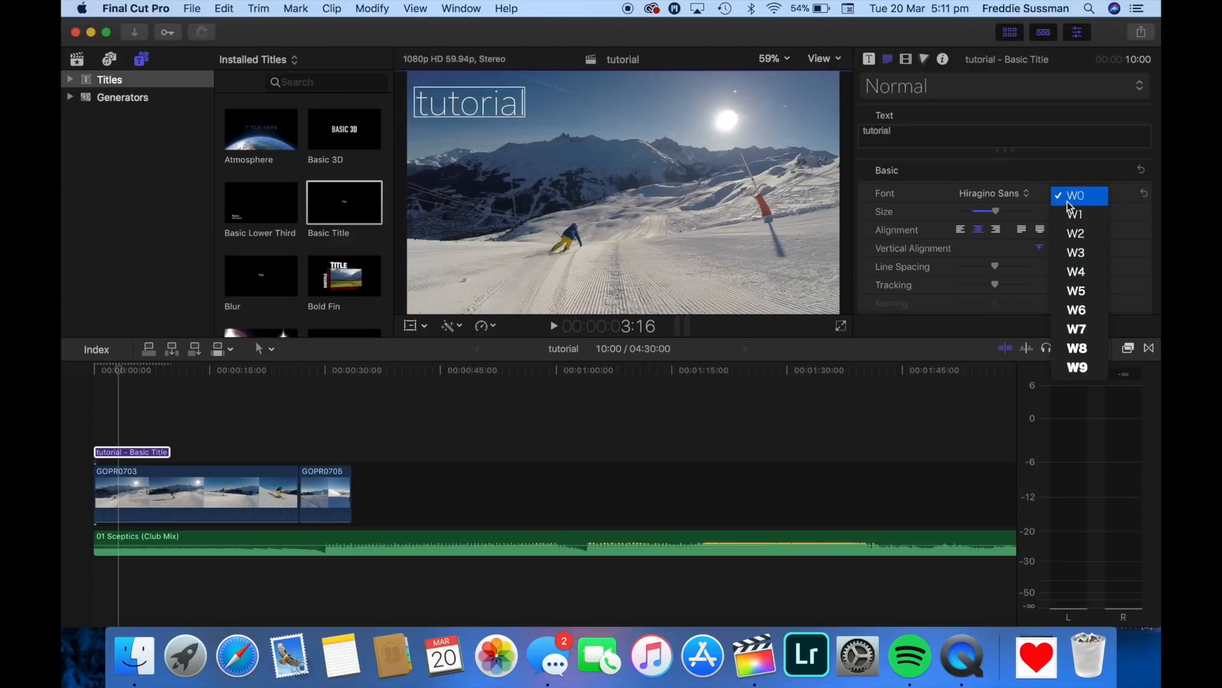
left_click(1070, 196)
Step: Set the "tutorial" title's font to Helvetica, try Bold Oblique, and settle on the Regular style
left_click(999, 191)
scroll(999, 188, "up", 5)
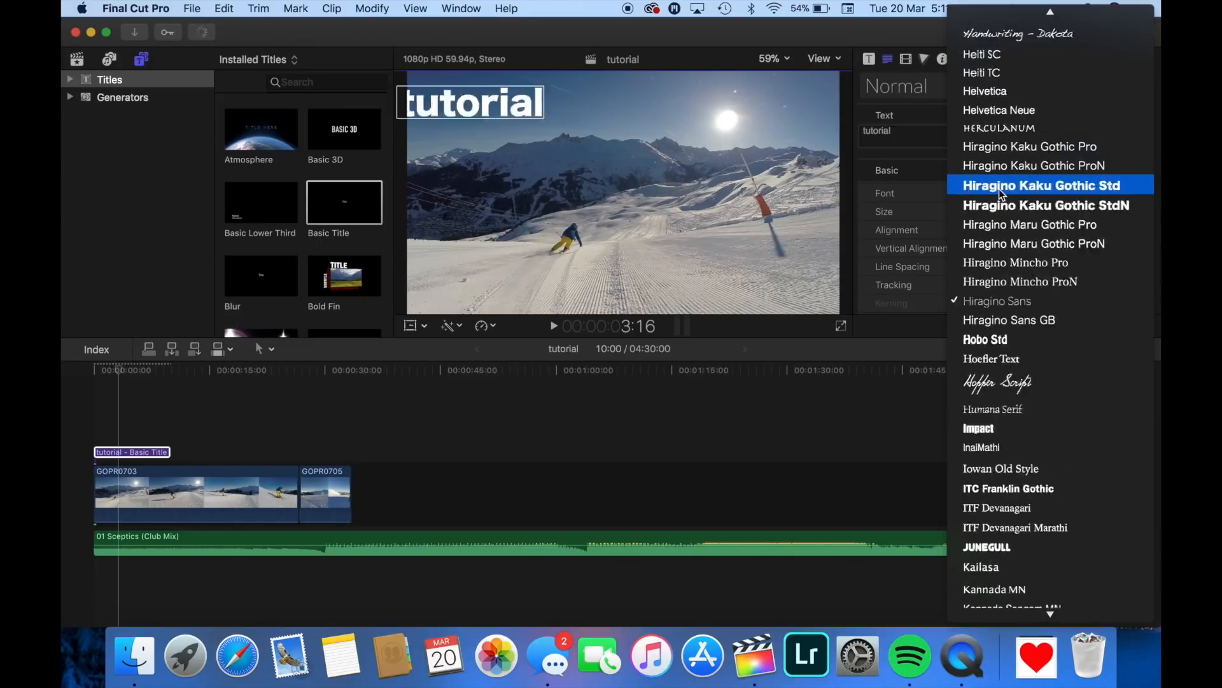
left_click(1014, 232)
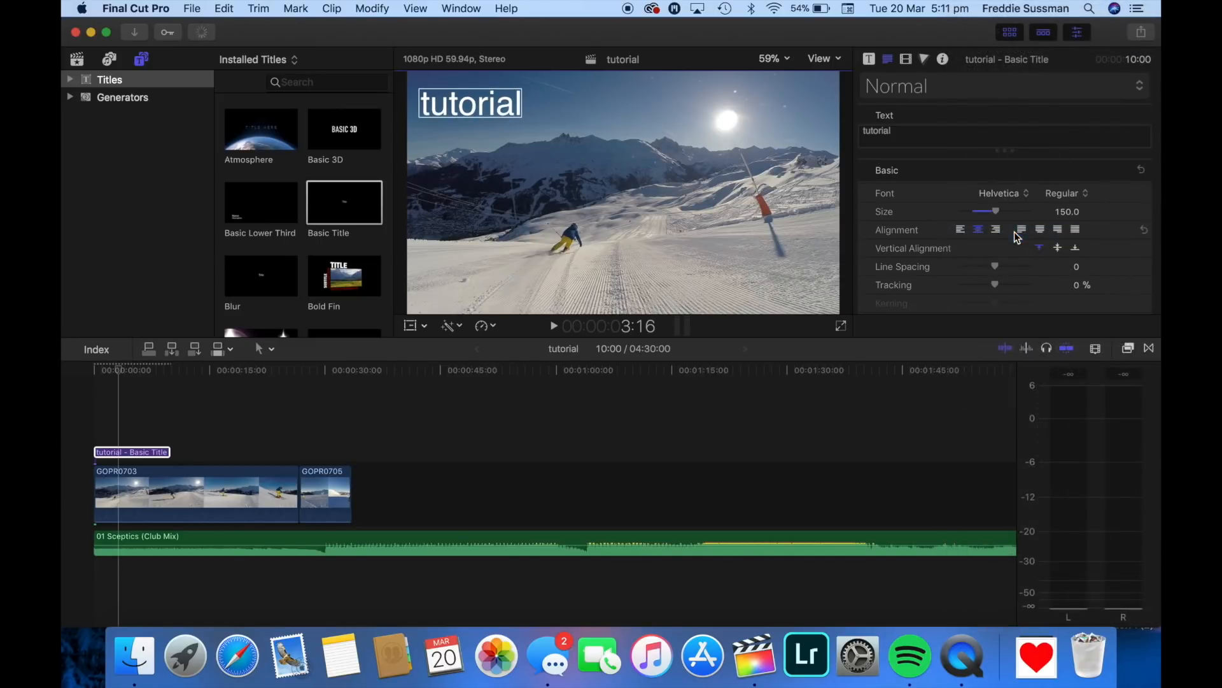
left_click(1054, 194)
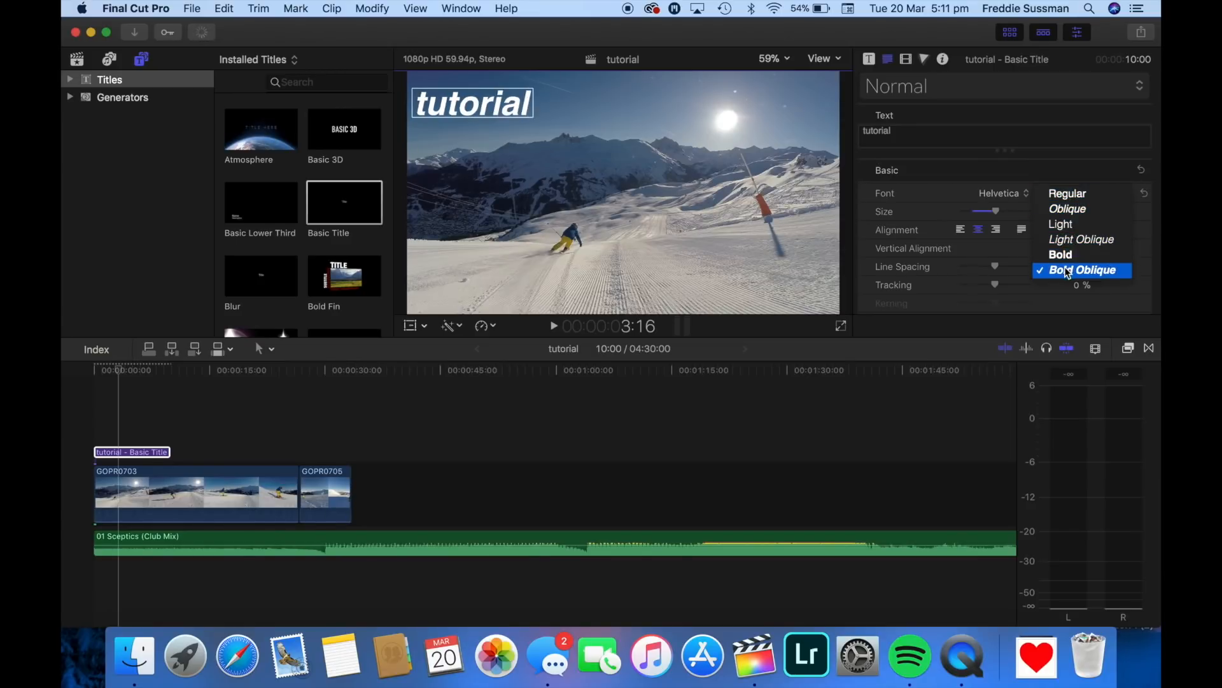
left_click(1052, 192)
Step: Change the face color of the "tutorial" title to Tangerine
scroll(983, 264, "down", 10)
scroll(984, 264, "up", 15)
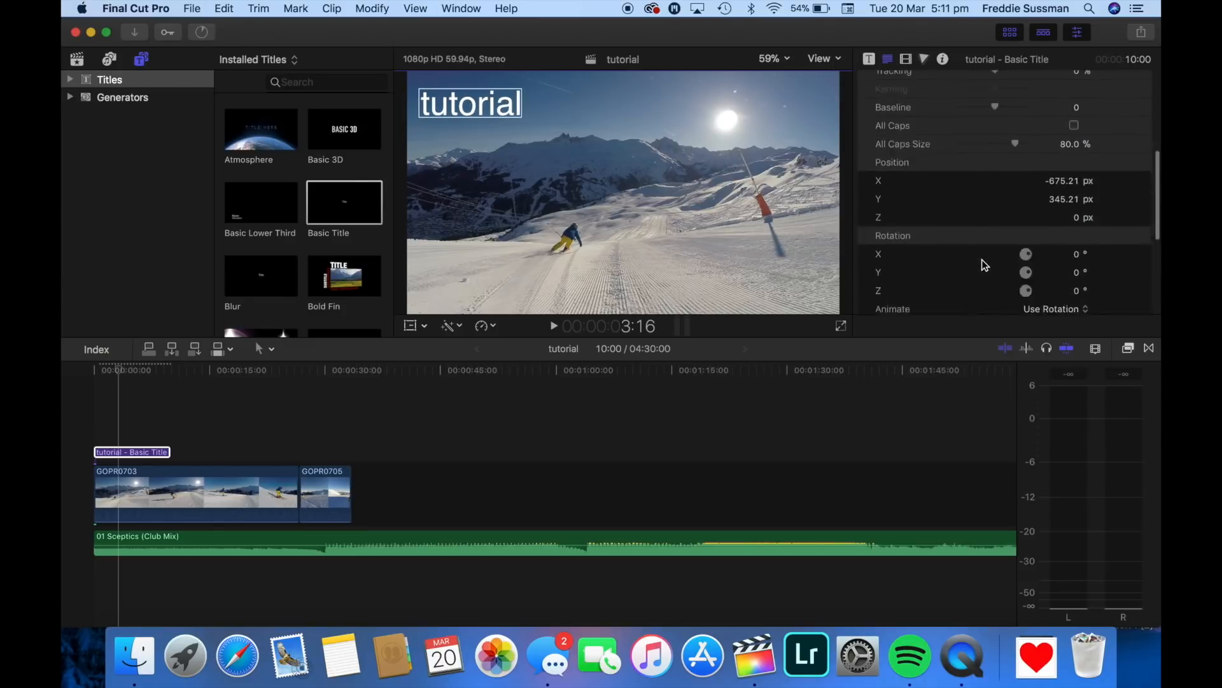
scroll(983, 264, "down", 8)
scroll(982, 259, "down", 5)
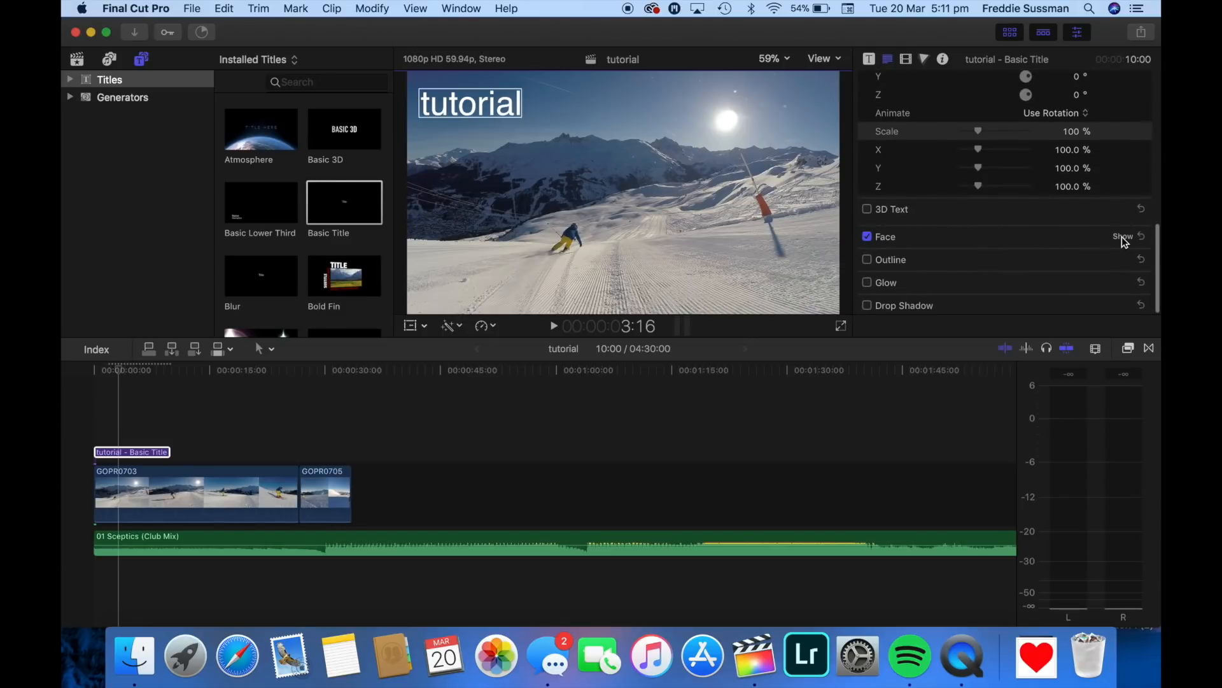
left_click(1122, 237)
scroll(1122, 237, "down", 2)
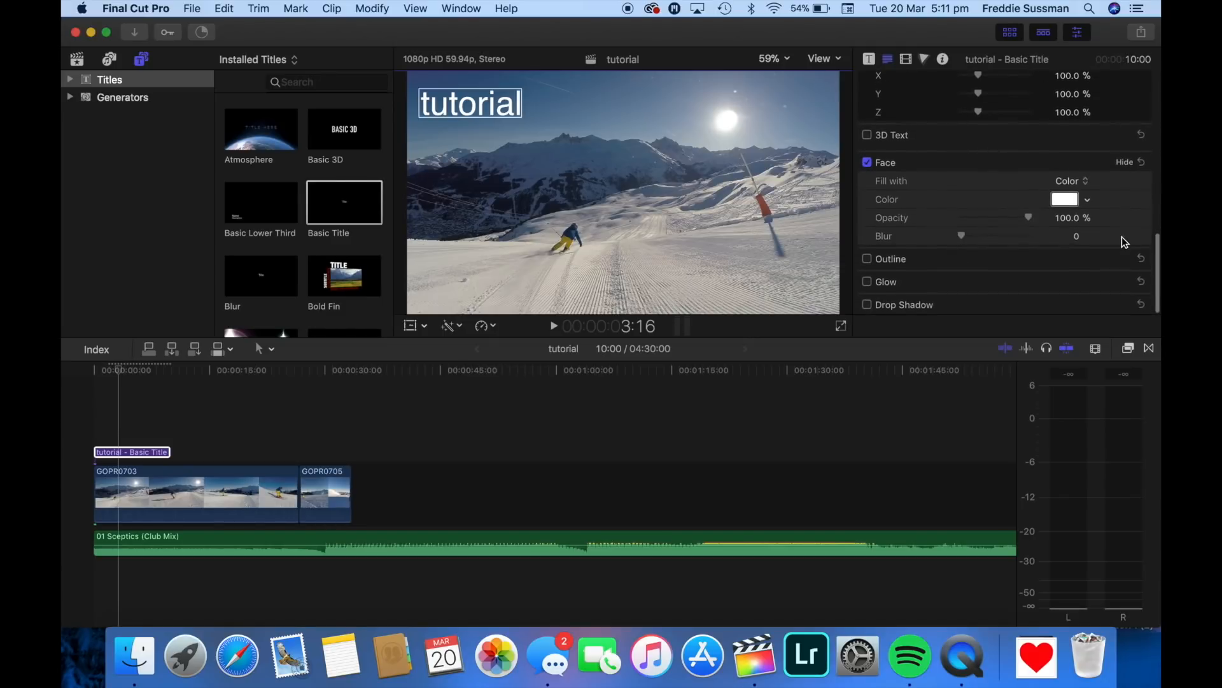
left_click(1064, 202)
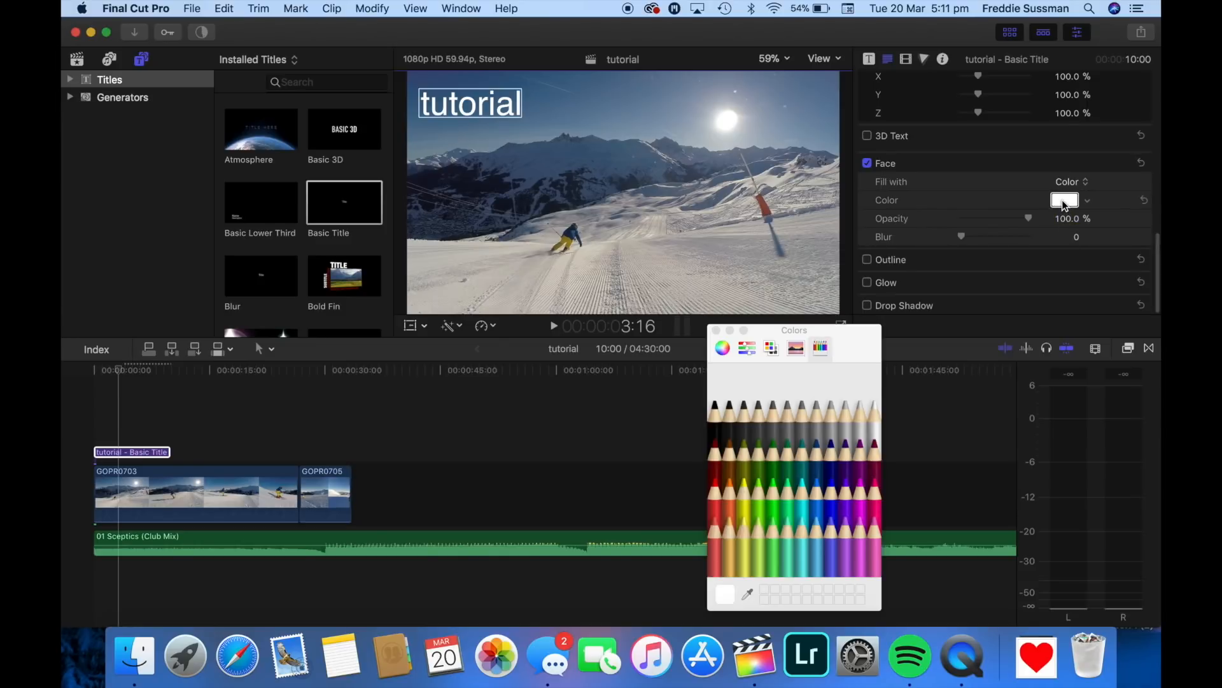
left_click(731, 494)
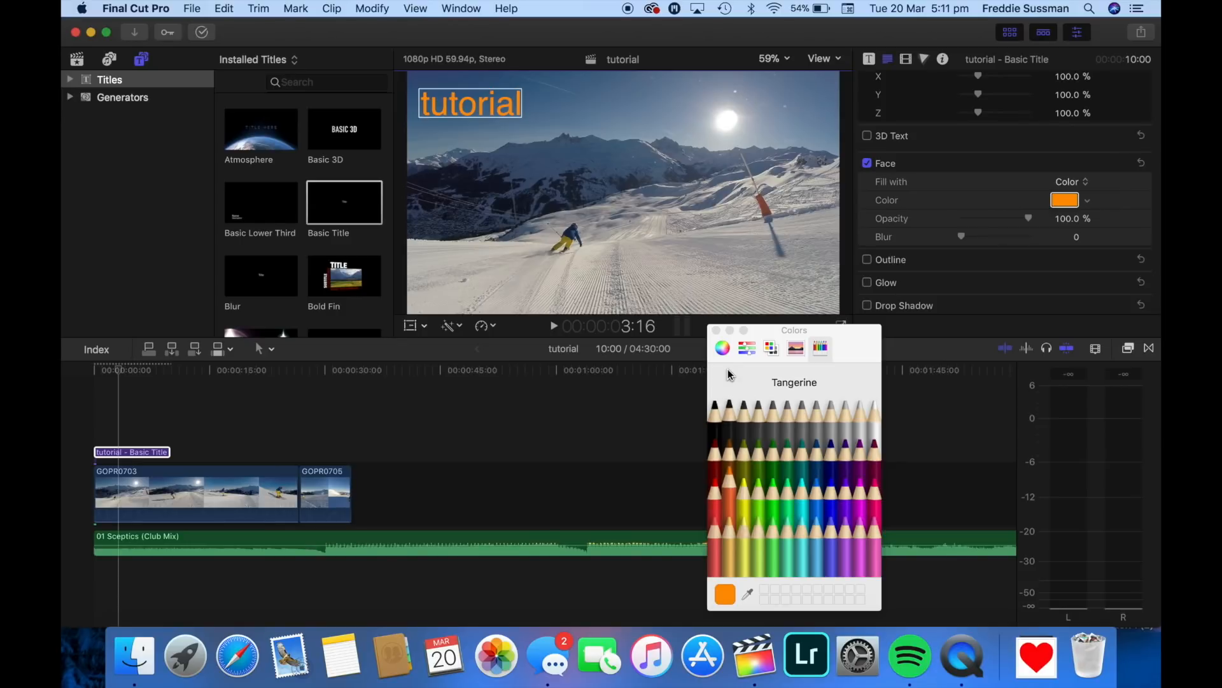
left_click(715, 330)
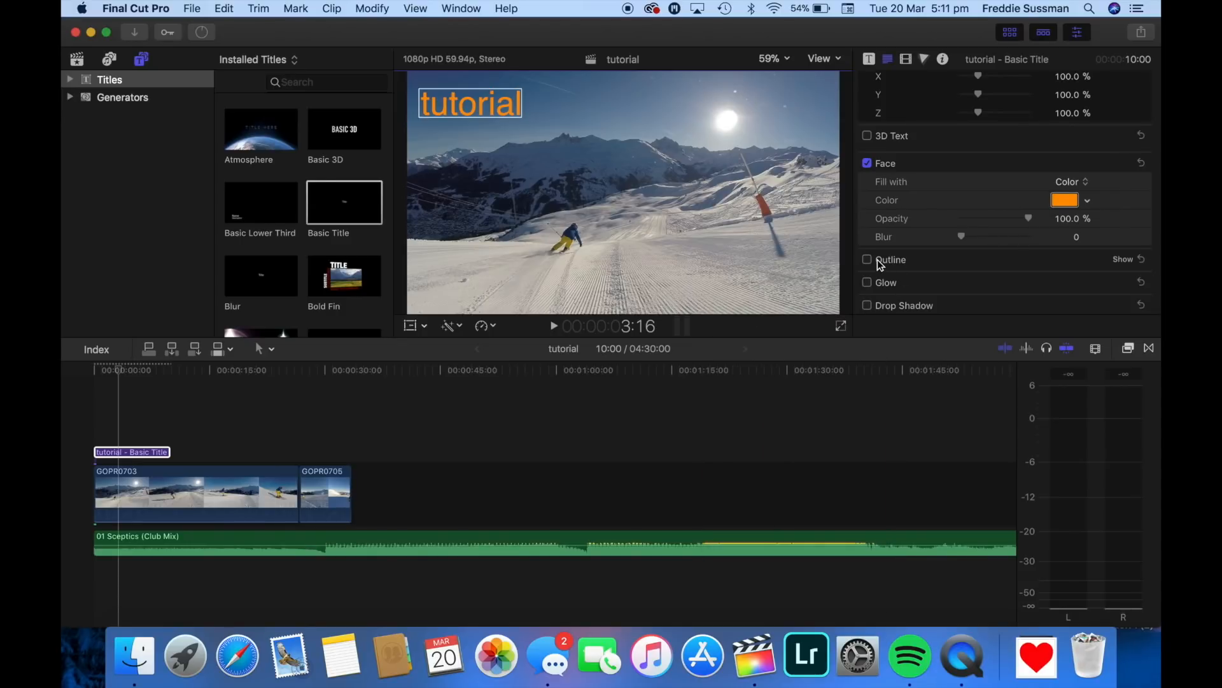
Step: Give the "tutorial" title a black outline with a width of 9
left_click(1120, 259)
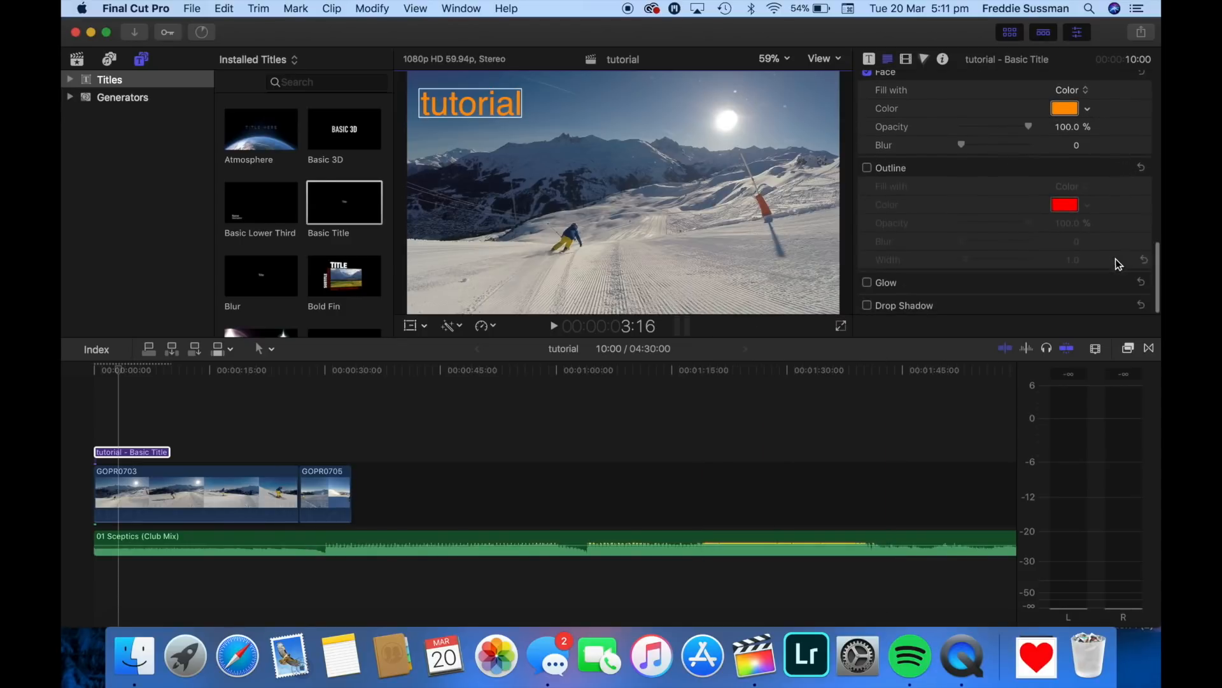
left_click(868, 169)
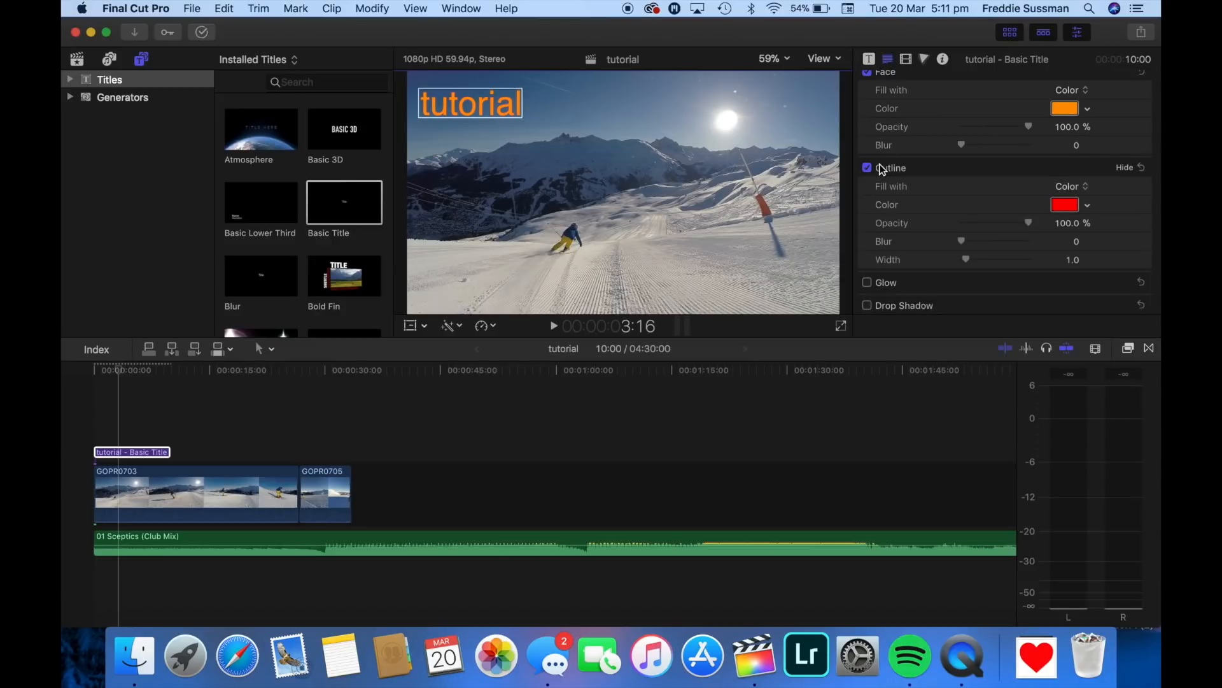
scroll(881, 178, "up", 2)
left_click(1065, 234)
left_click(729, 414)
left_click(714, 411)
left_click(715, 330)
scroll(898, 267, "down", 2)
left_click_drag(969, 259, 1004, 255)
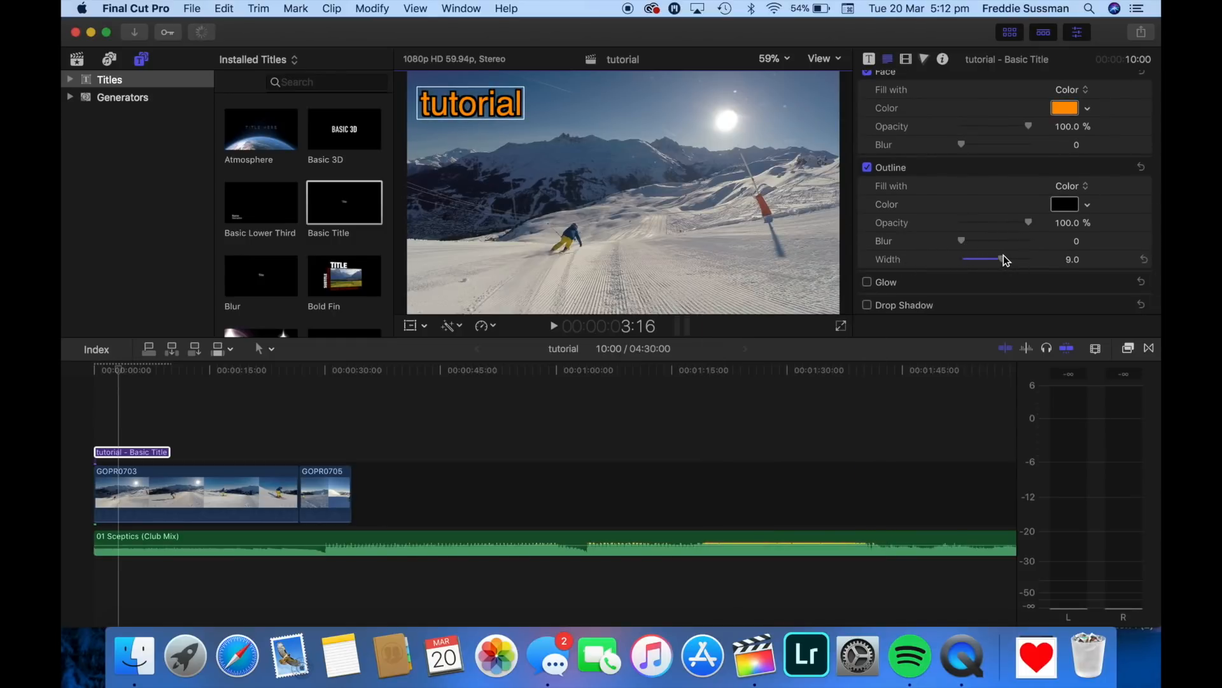
scroll(1004, 258, "up", 10)
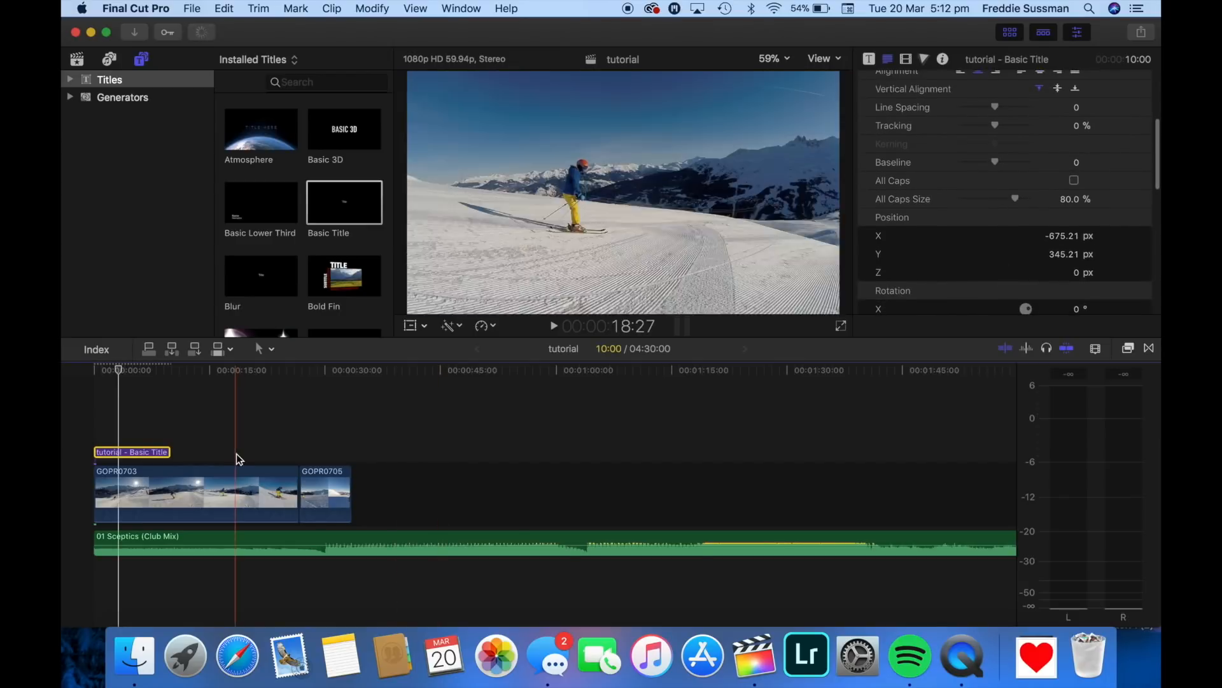
left_click(118, 452)
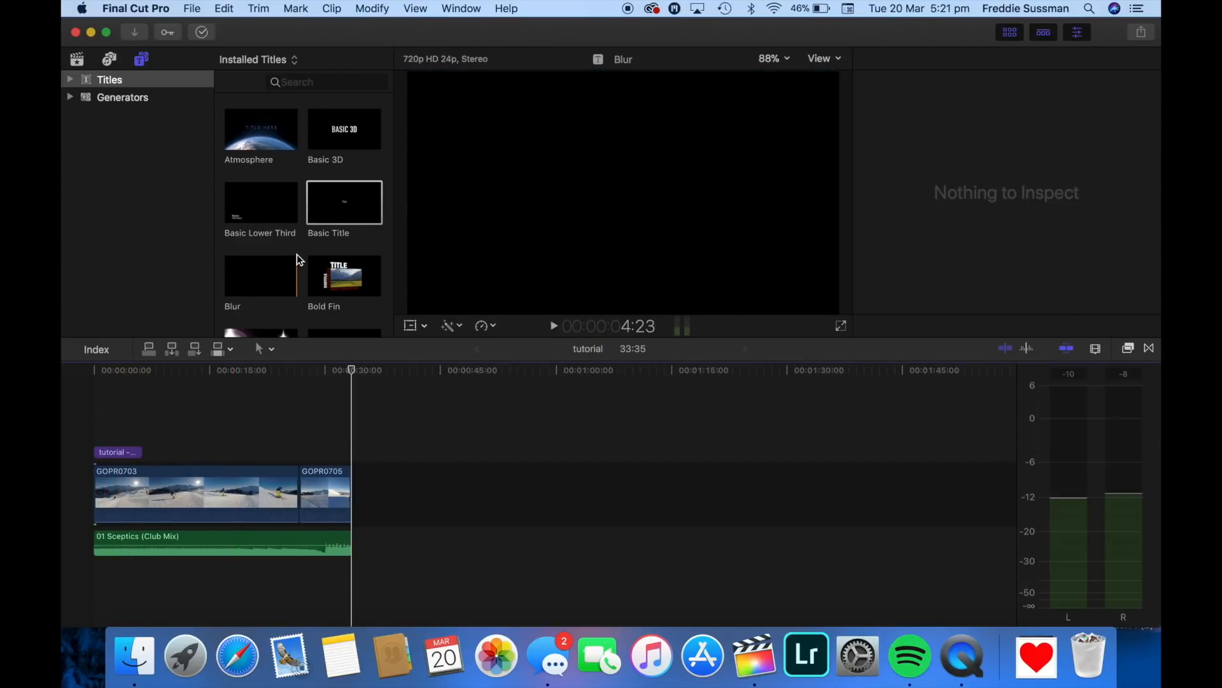
scroll(297, 254, "up", 4)
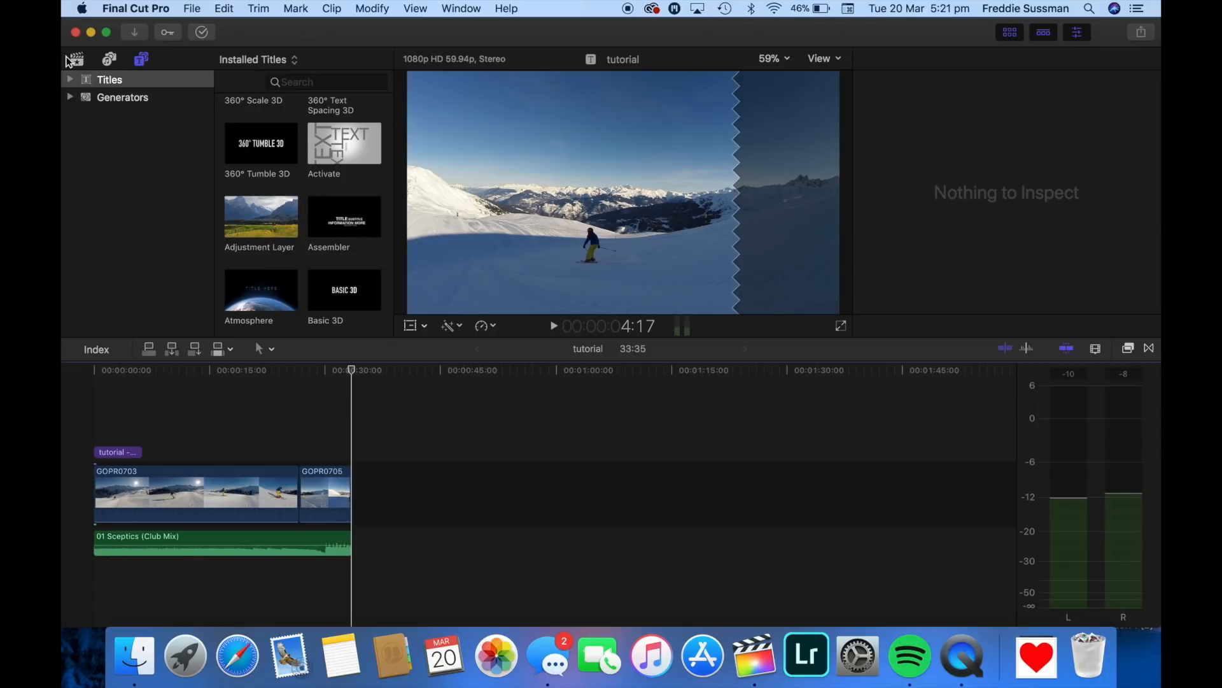
left_click(77, 59)
scroll(285, 204, "down", 3)
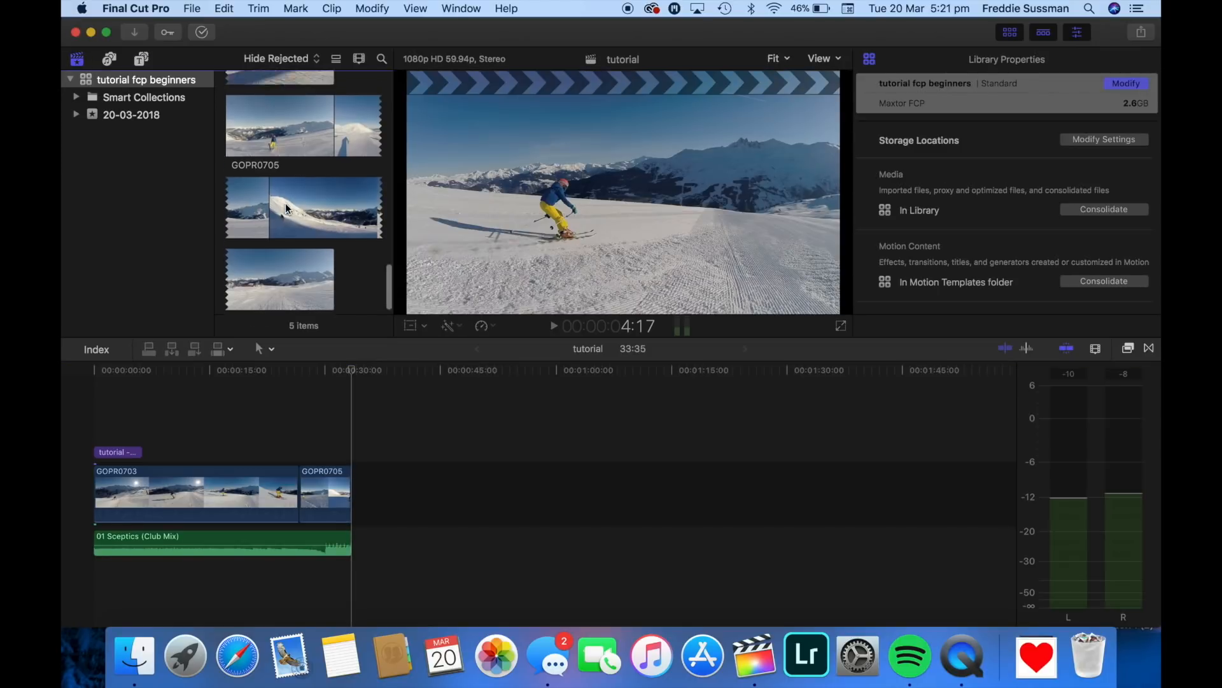
scroll(285, 204, "up", 2)
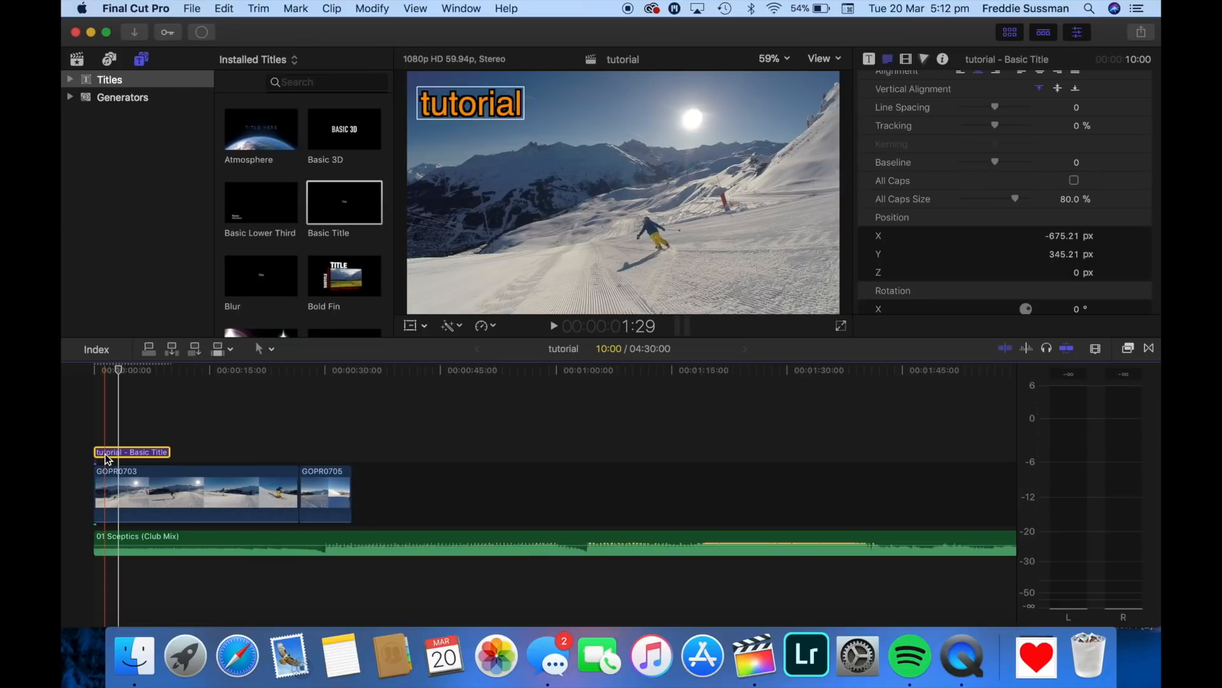
left_click(118, 489)
left_click(317, 484)
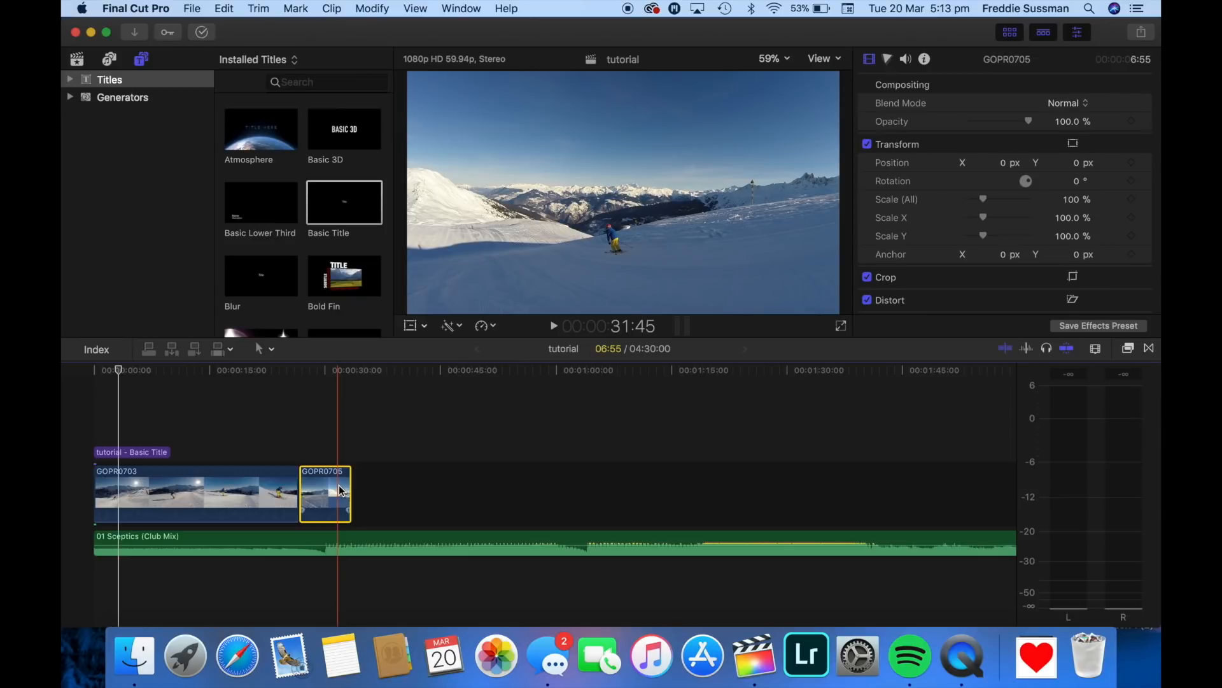
Step: Examine how far the music track runs past the video clips and play a short part of the excess
left_click(348, 535)
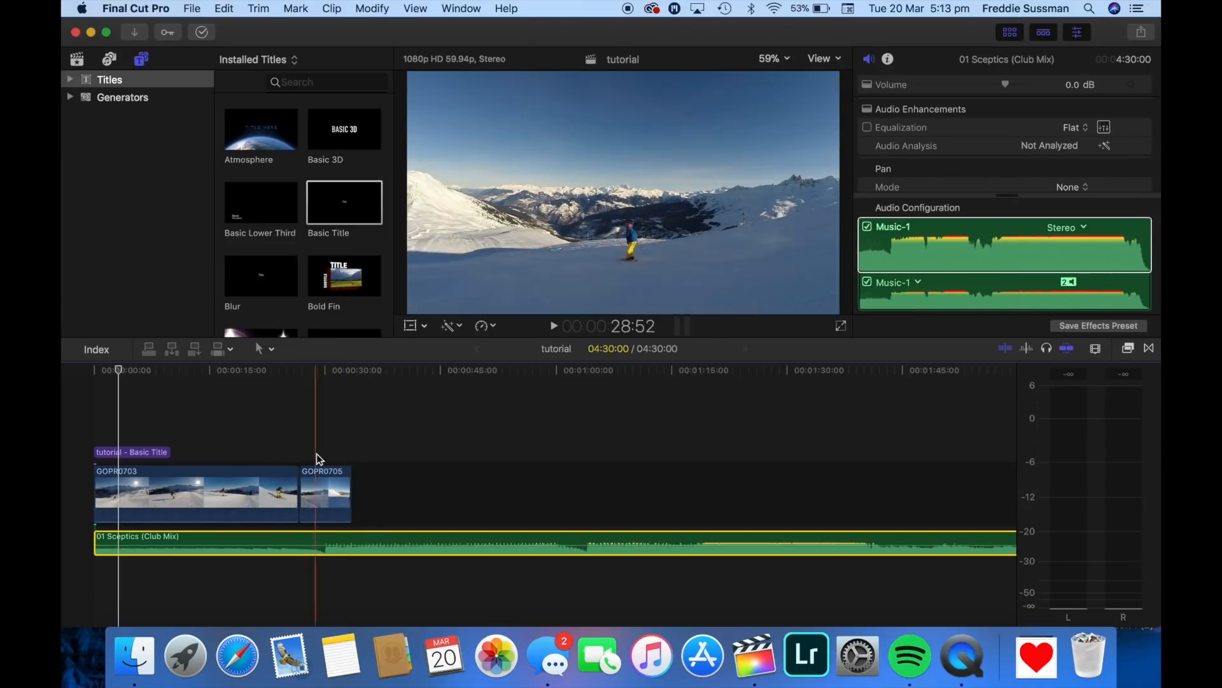
scroll(355, 529, "right", 10)
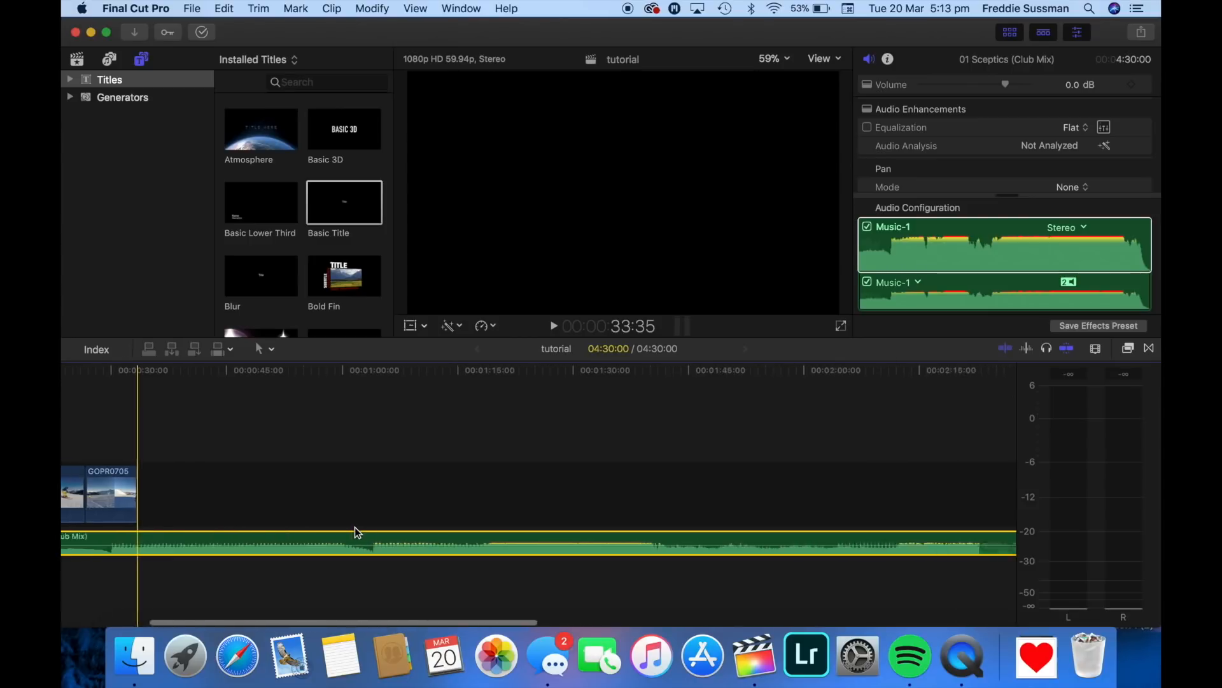
left_click(491, 532)
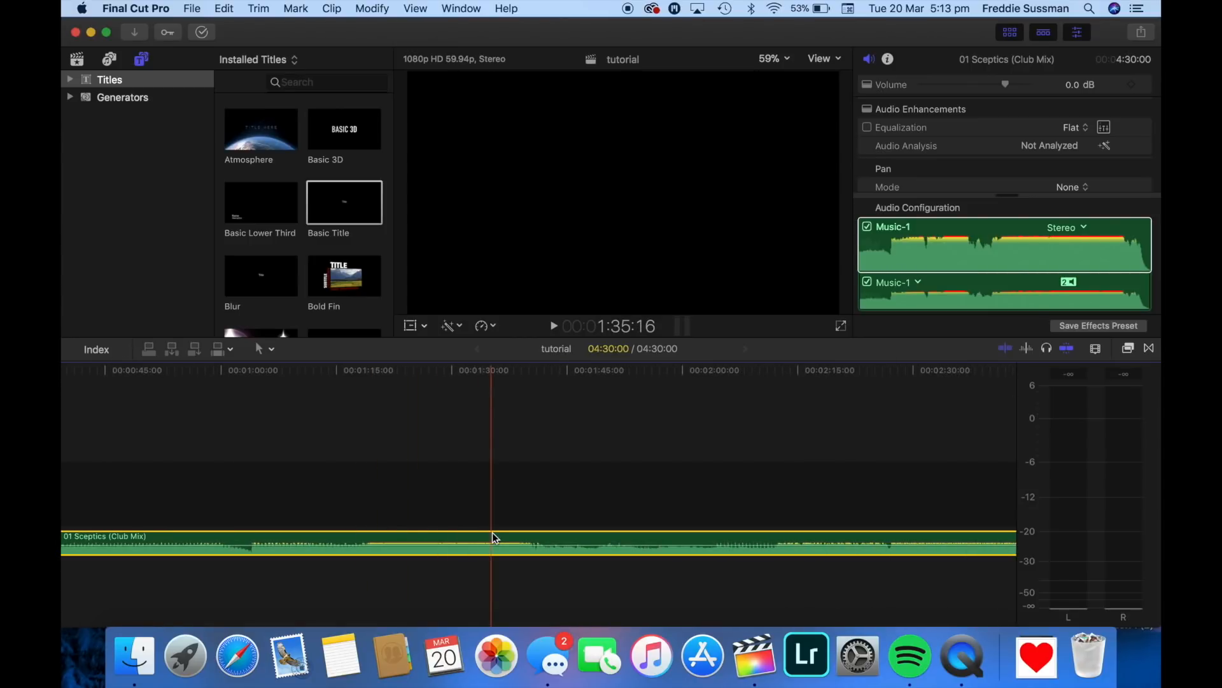
key("space")
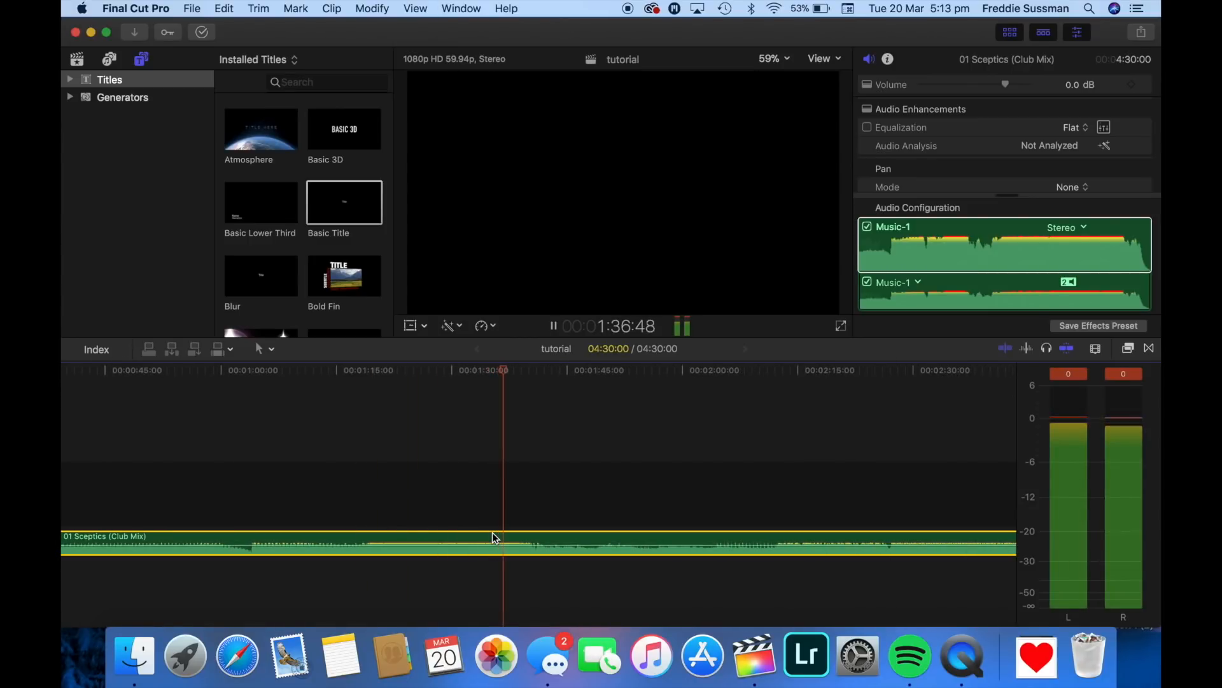
key("space")
scroll(491, 532, "right", 5)
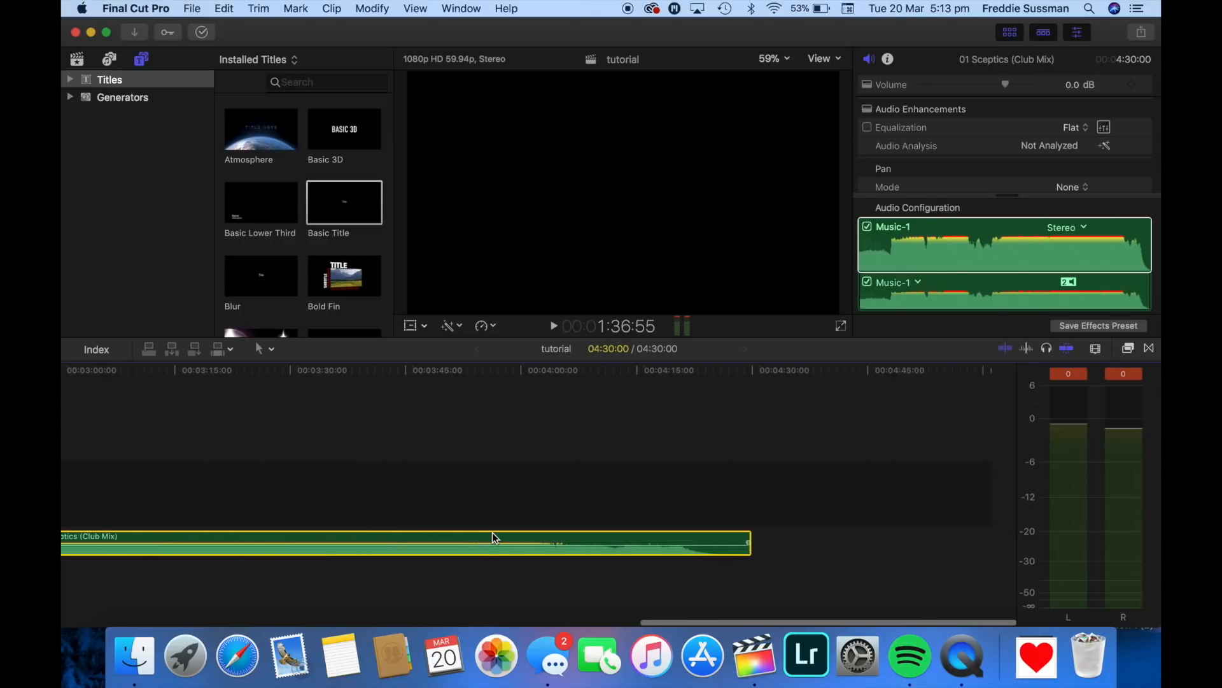
scroll(492, 532, "left", 7)
Step: Split the music track exactly where the last video clip, GOPR0705, ends
left_click(354, 510)
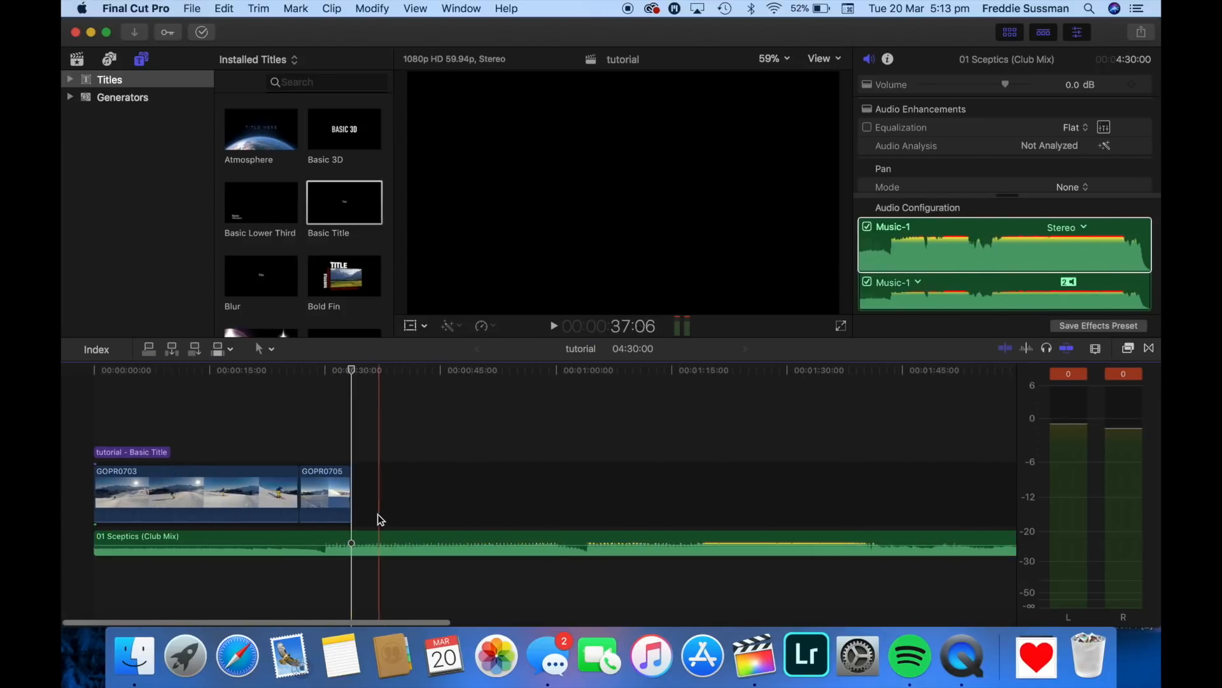
left_click(354, 539)
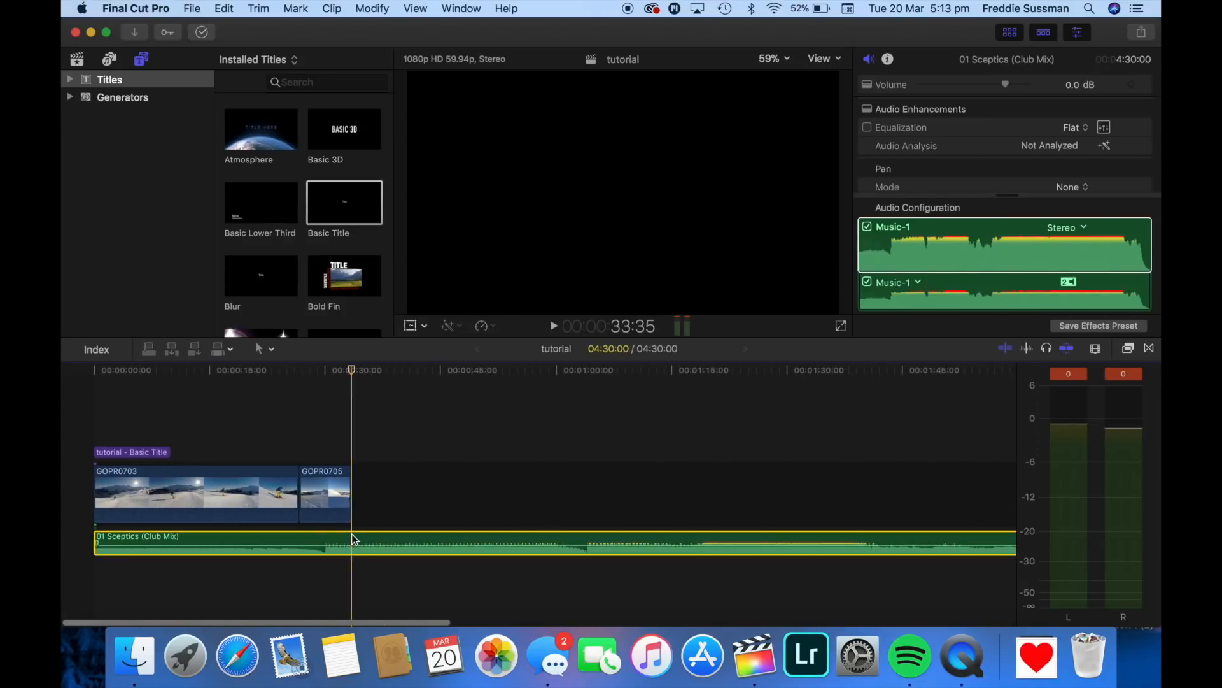
key("super+b")
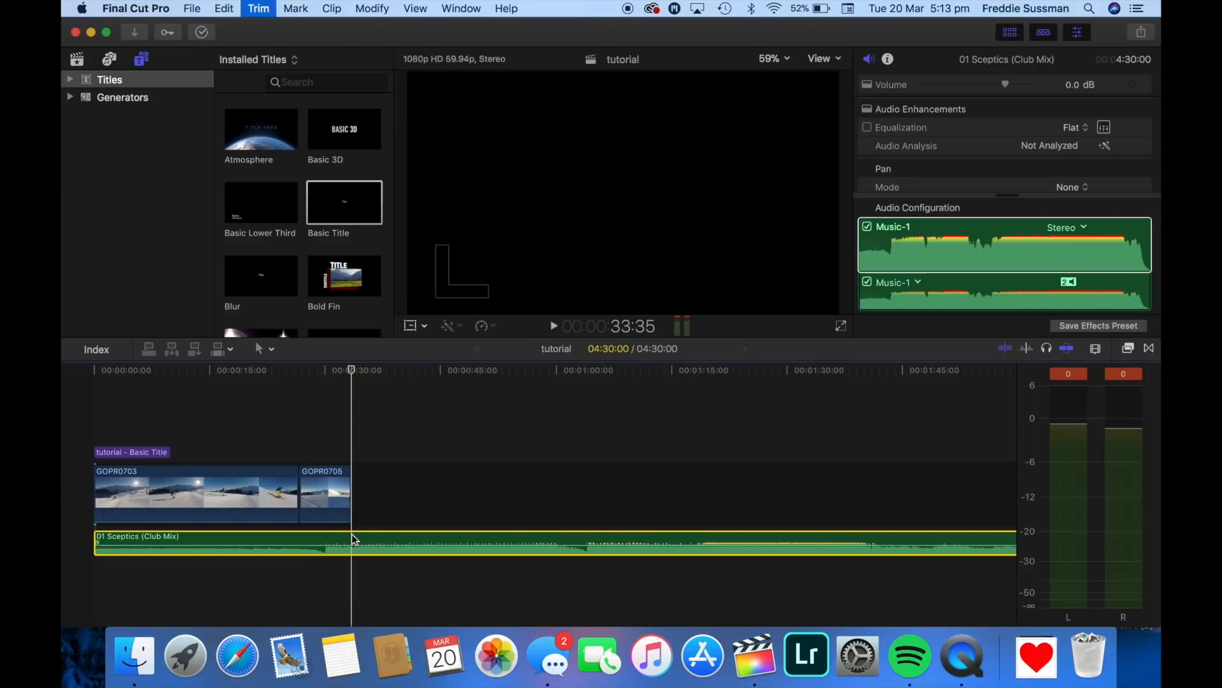
left_click(395, 485)
left_click(393, 442)
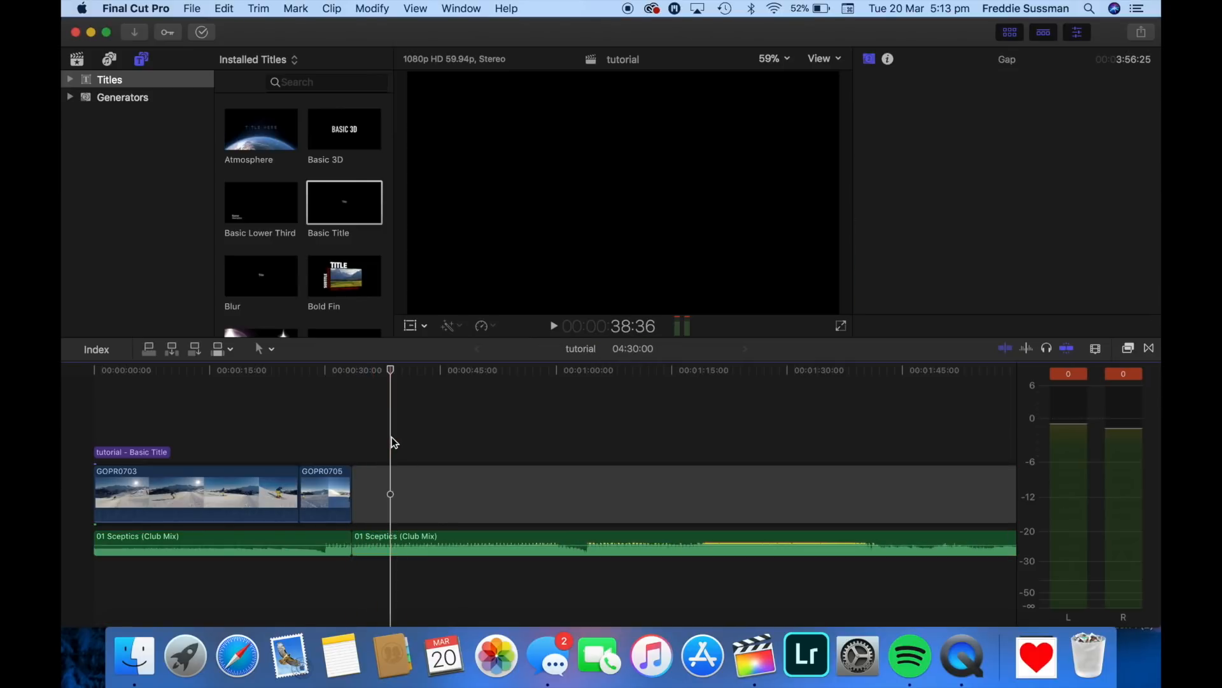
Step: Delete the surplus music after the split and the empty gap that follows the last video clip
left_click(391, 480)
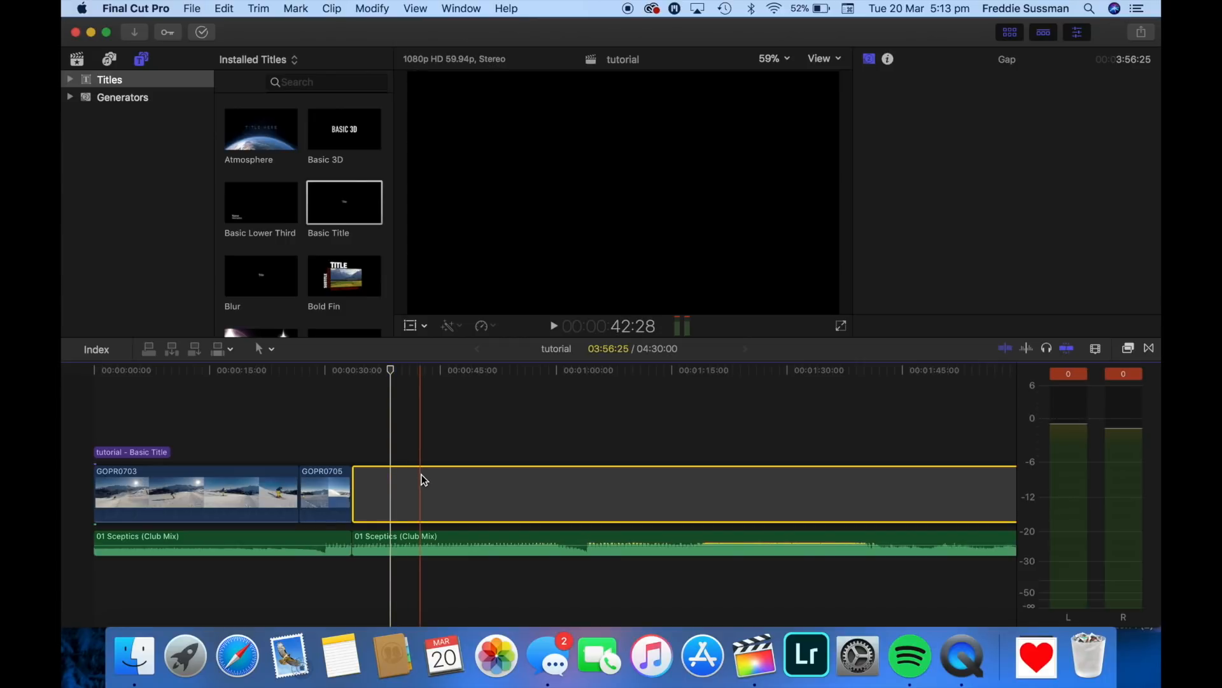
left_click(373, 538)
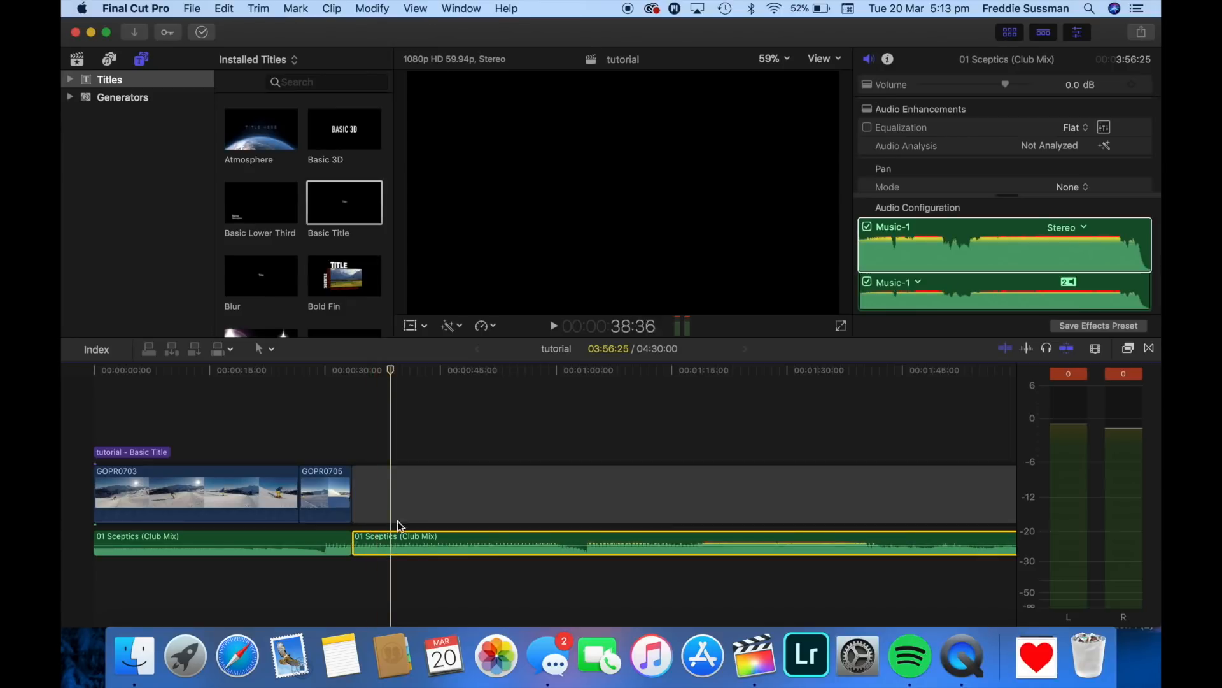
left_click(404, 499)
left_click(401, 536)
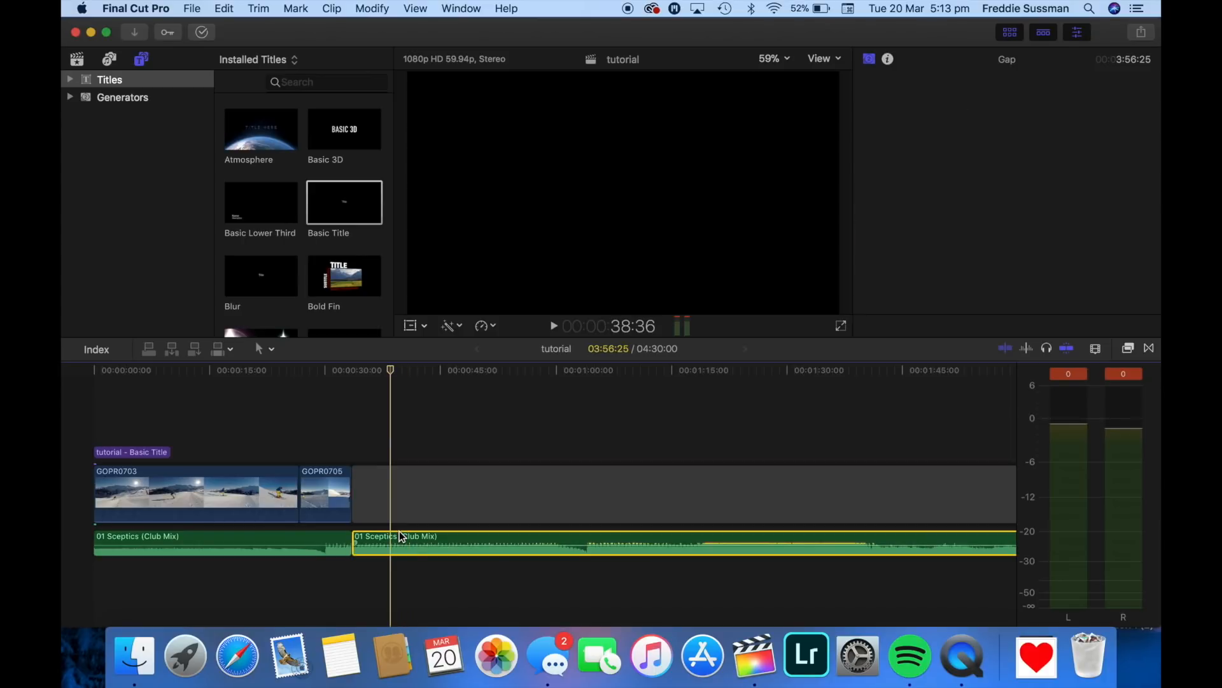
key("BackSpace")
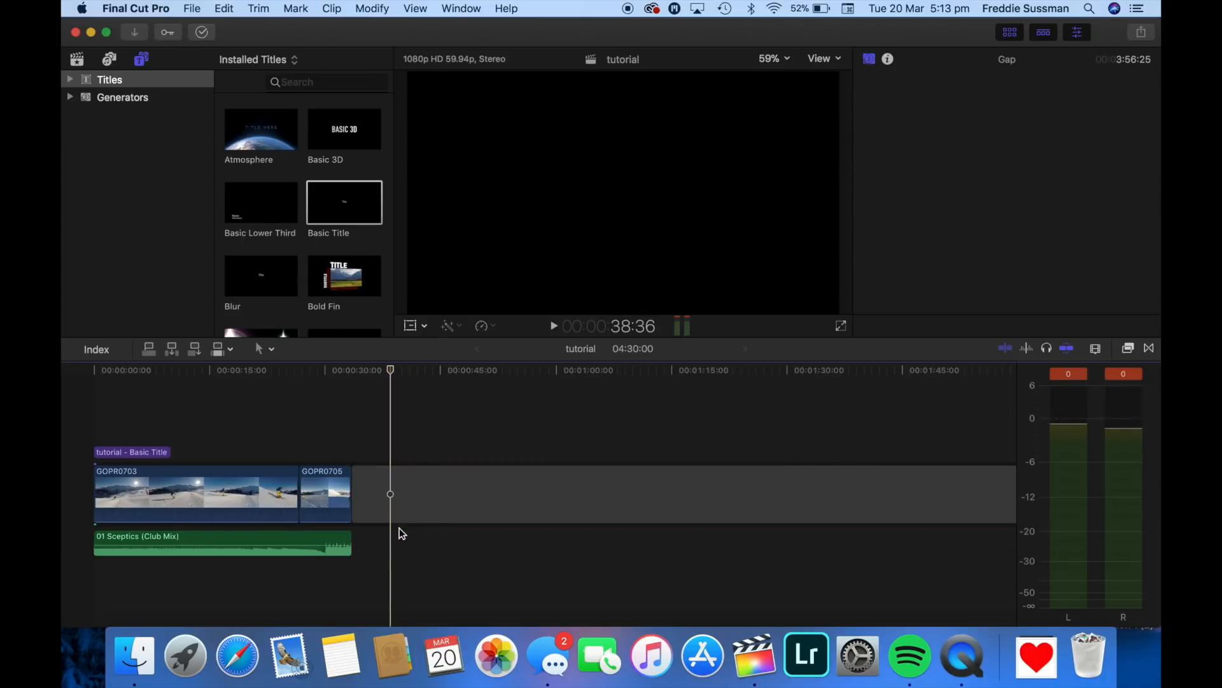
left_click(469, 474)
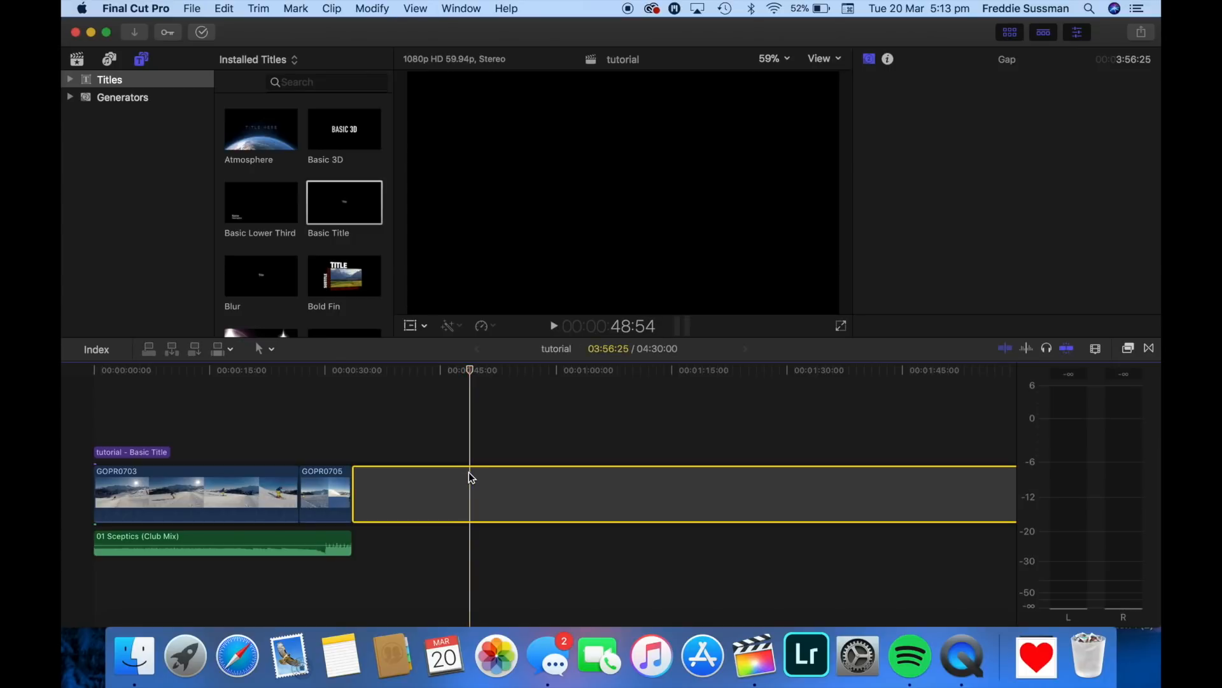
key("BackSpace")
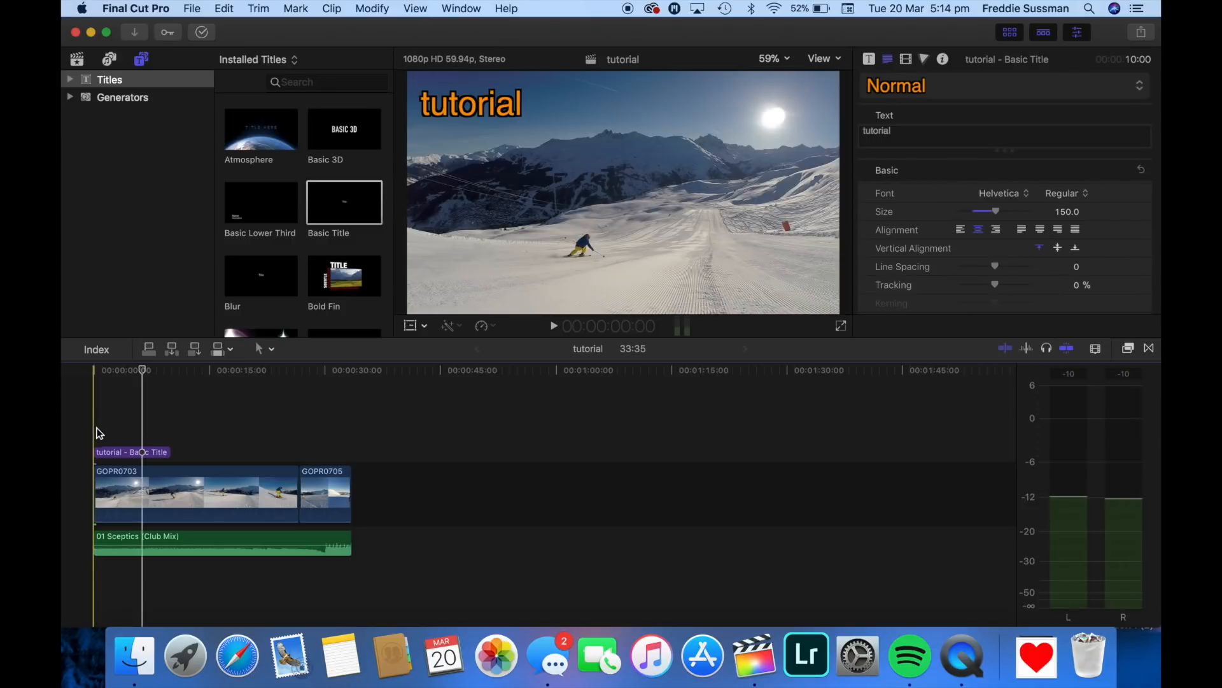
Step: Shorten the "tutorial" title by splitting it at about 6:19 and deleting the second part
left_click(147, 453)
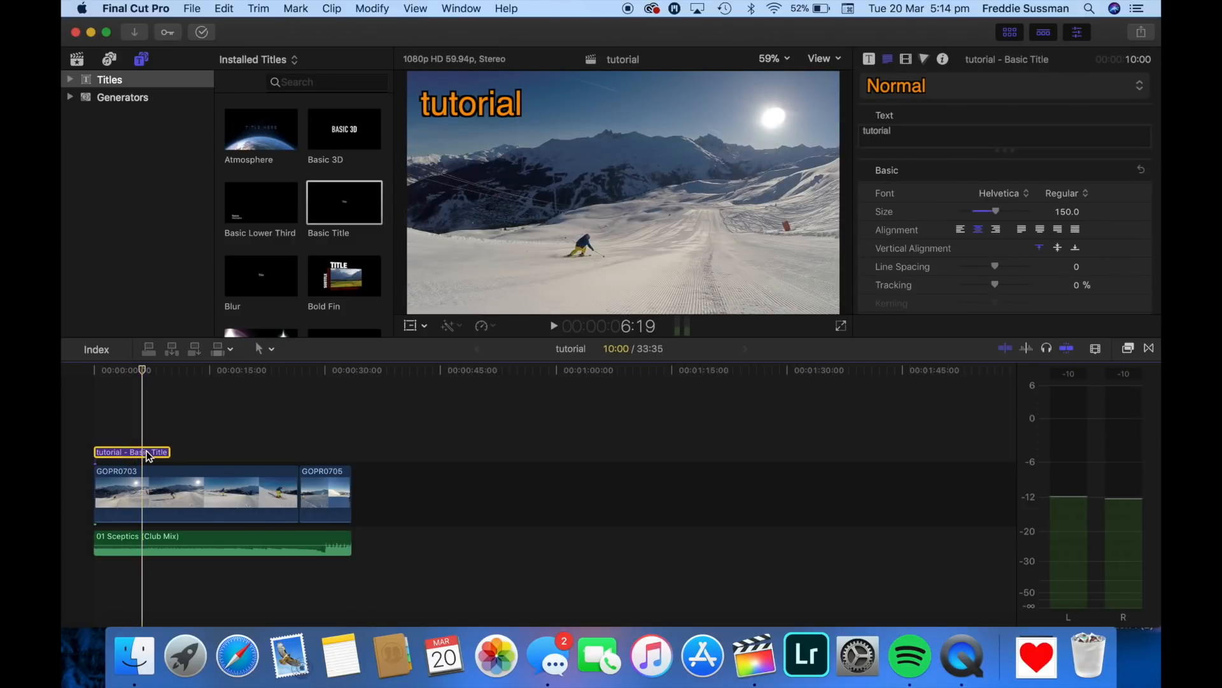
key("super+b")
left_click(154, 454)
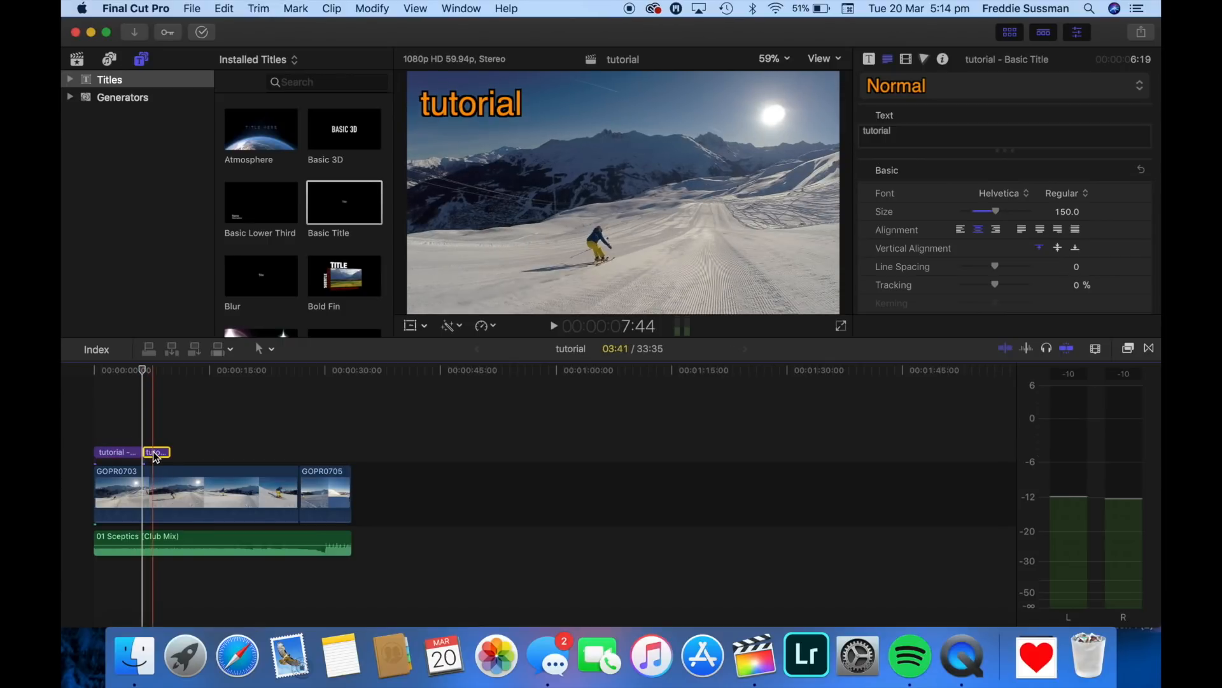
key("Delete")
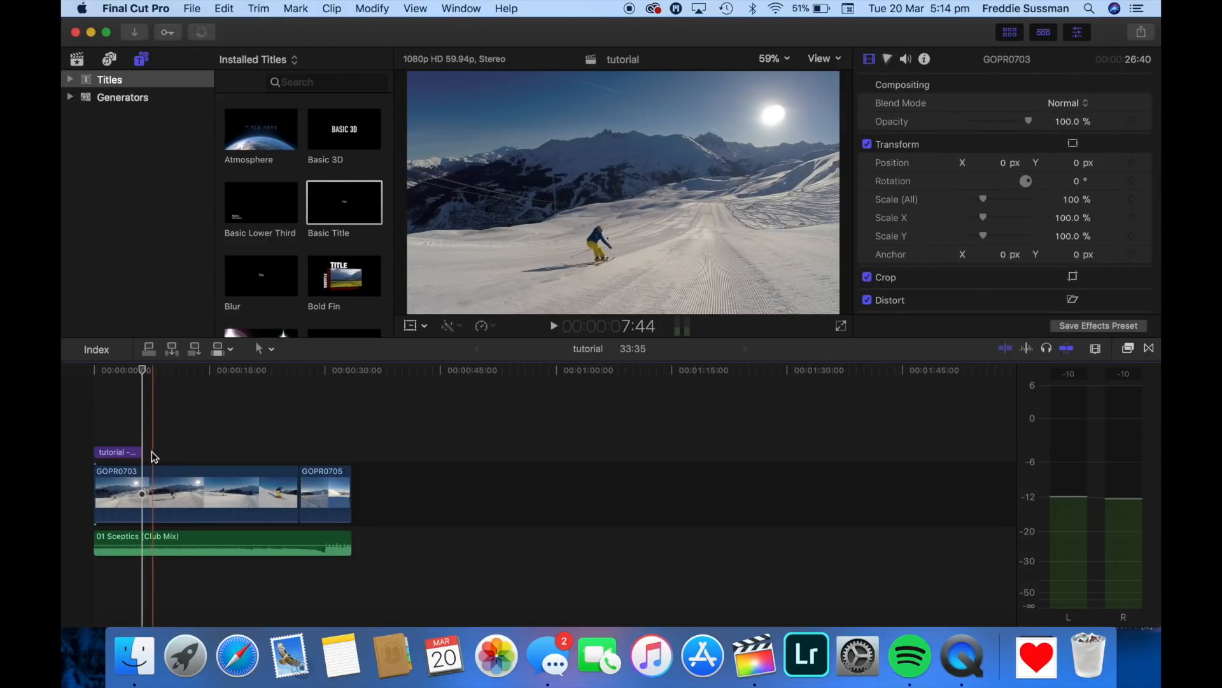
Step: Play the edit from the start to past the end of the shortened title
key("Home")
key("space")
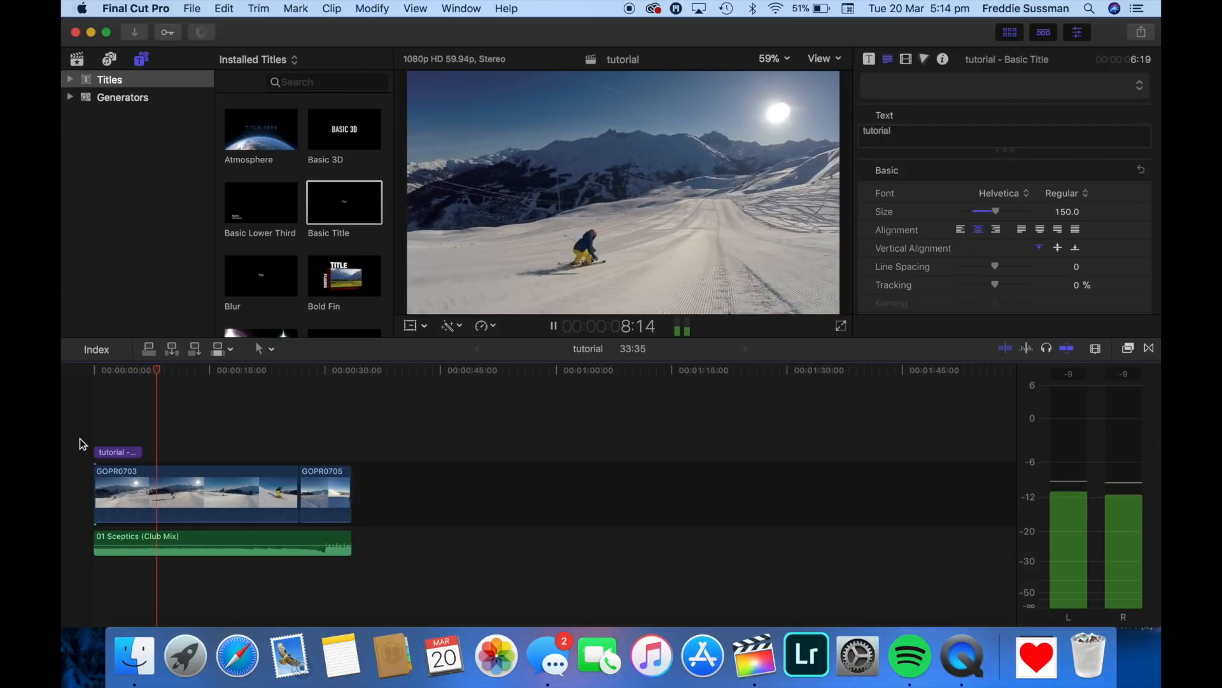
key("space")
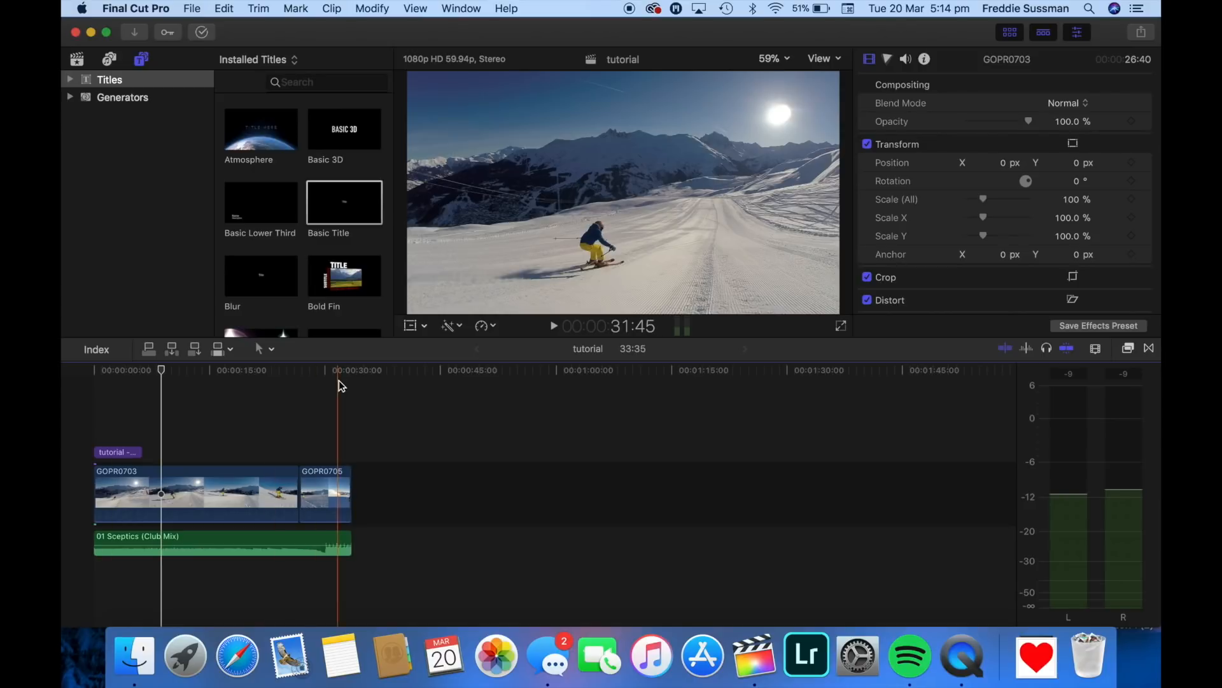
Step: Watch part of the edit in full screen, and place the playhead at the end of the last clip
left_click(841, 326)
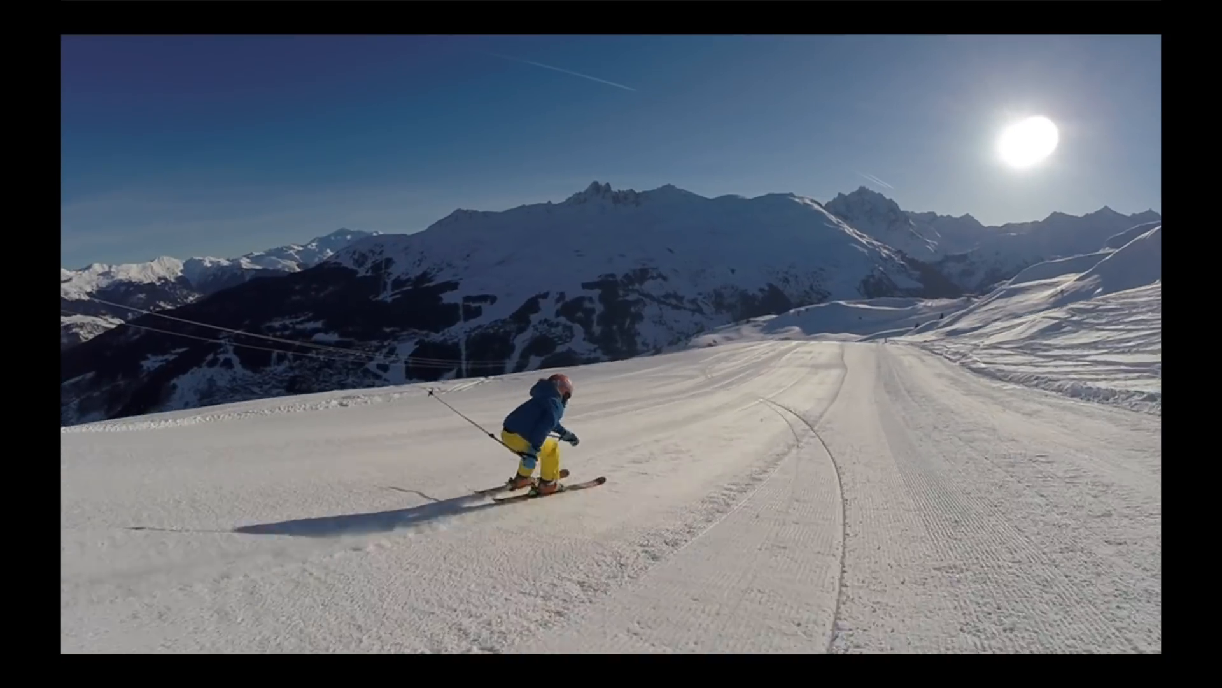
mouse_move(660, 427)
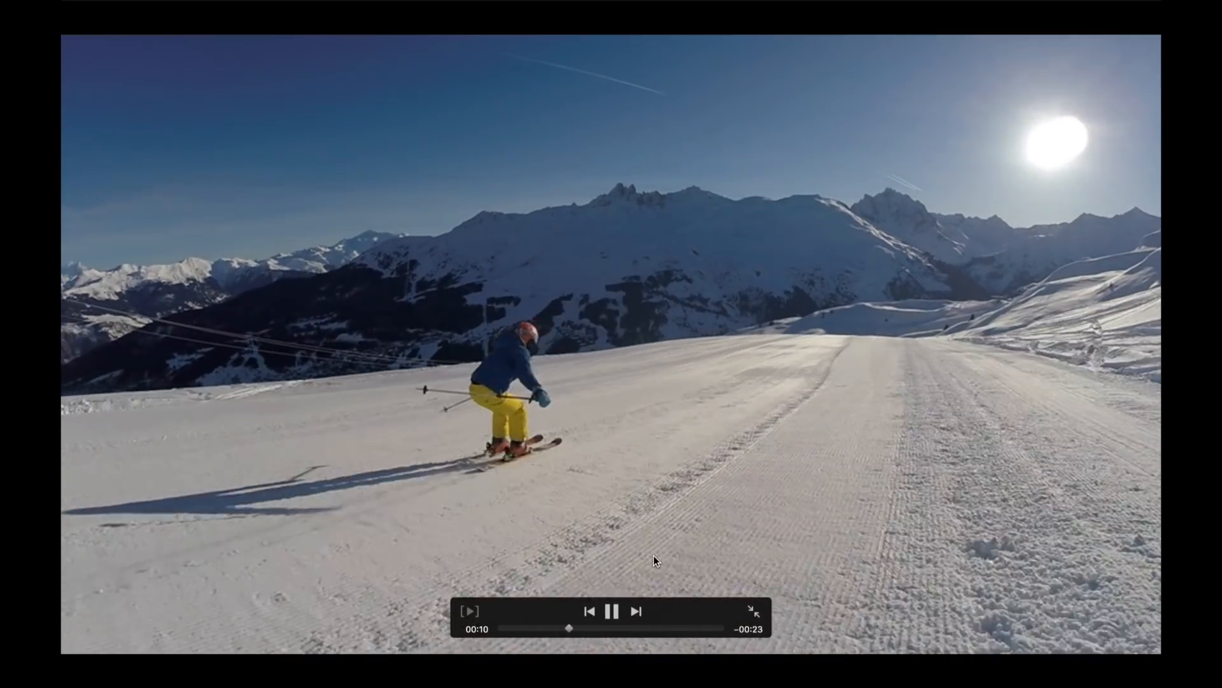
left_click(753, 610)
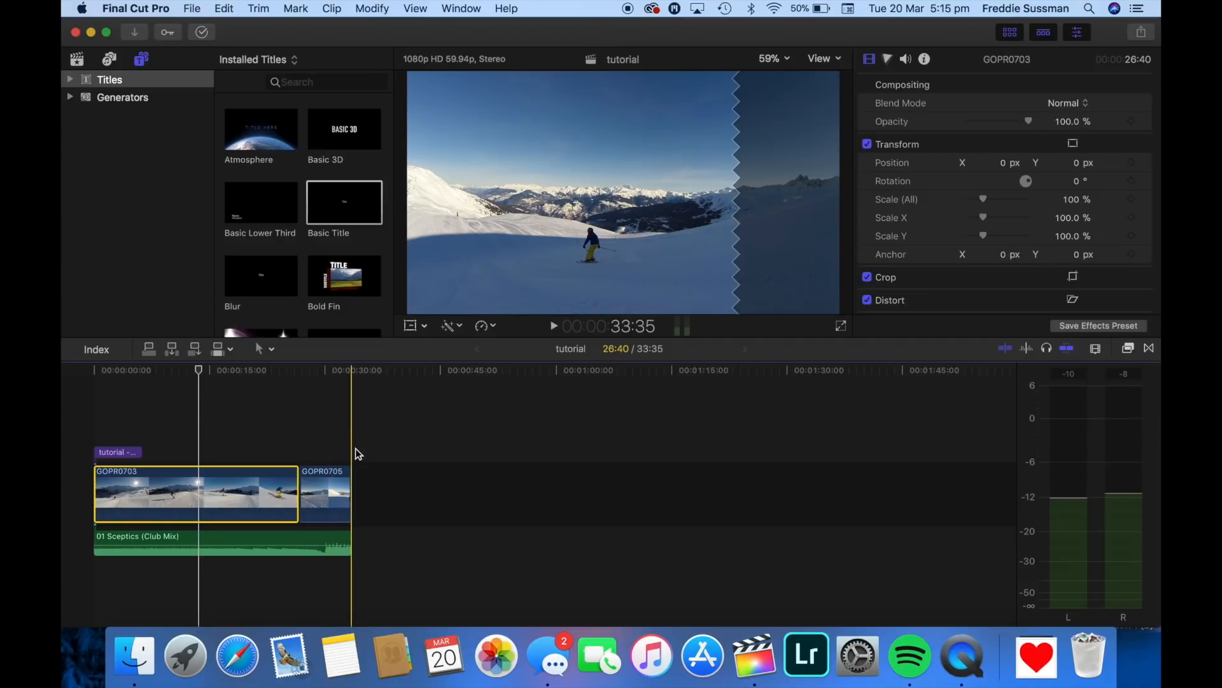
left_click(354, 448)
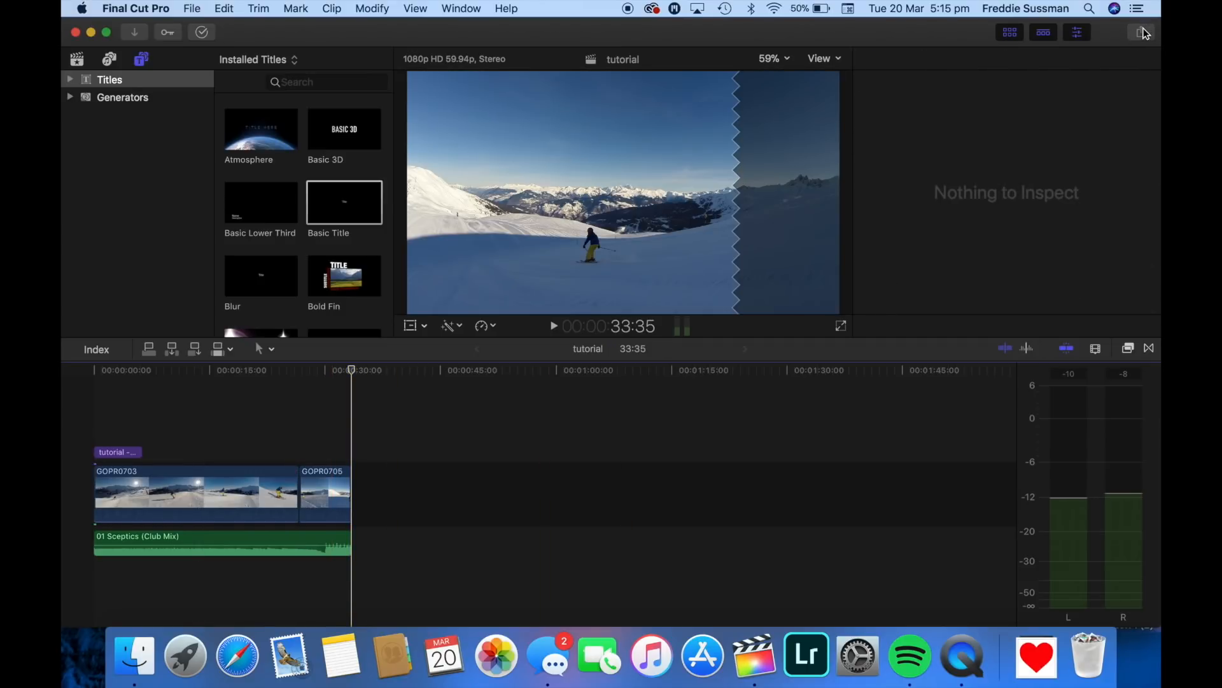
Step: Set up an Apple Devices 1080p export of the project with the H.264 Faster Encode codec and 1920 x 1080 resolution
left_click(1143, 32)
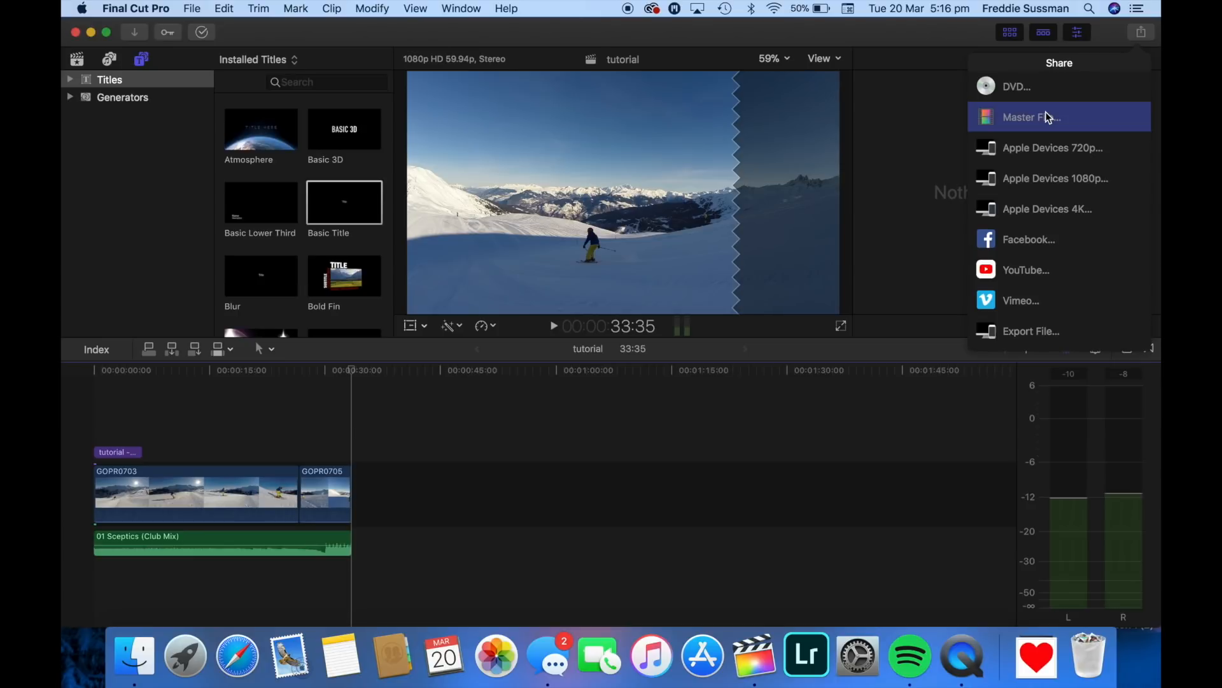
left_click(1035, 172)
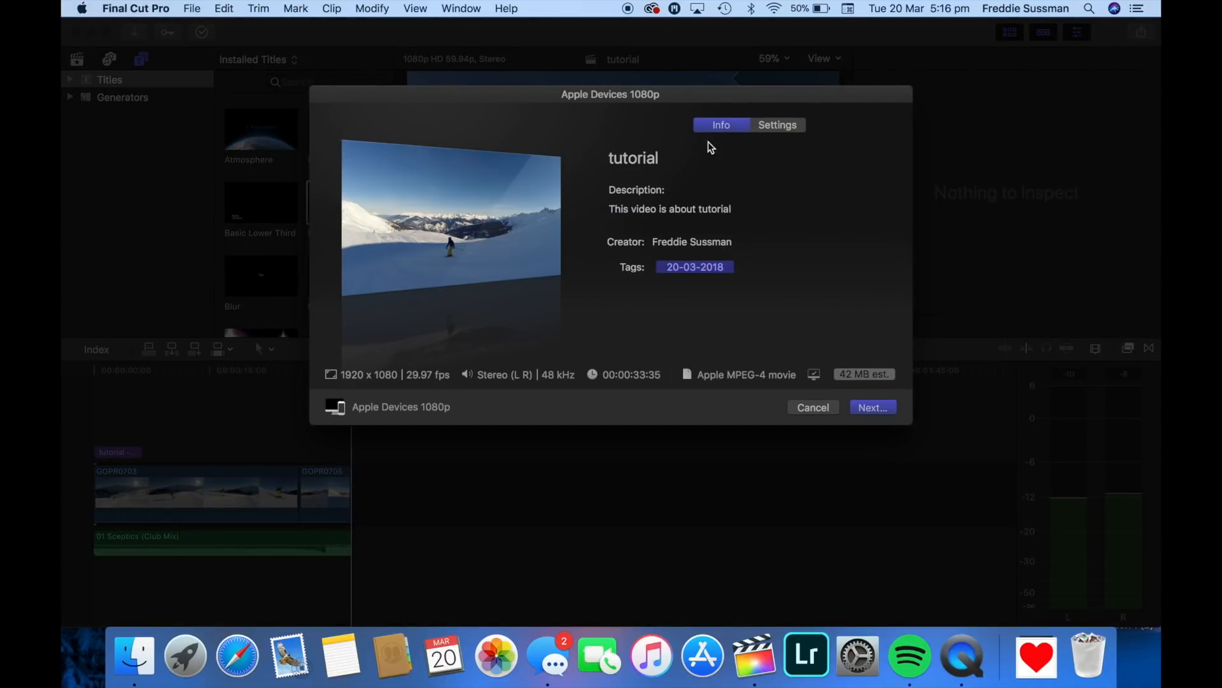
left_click(772, 126)
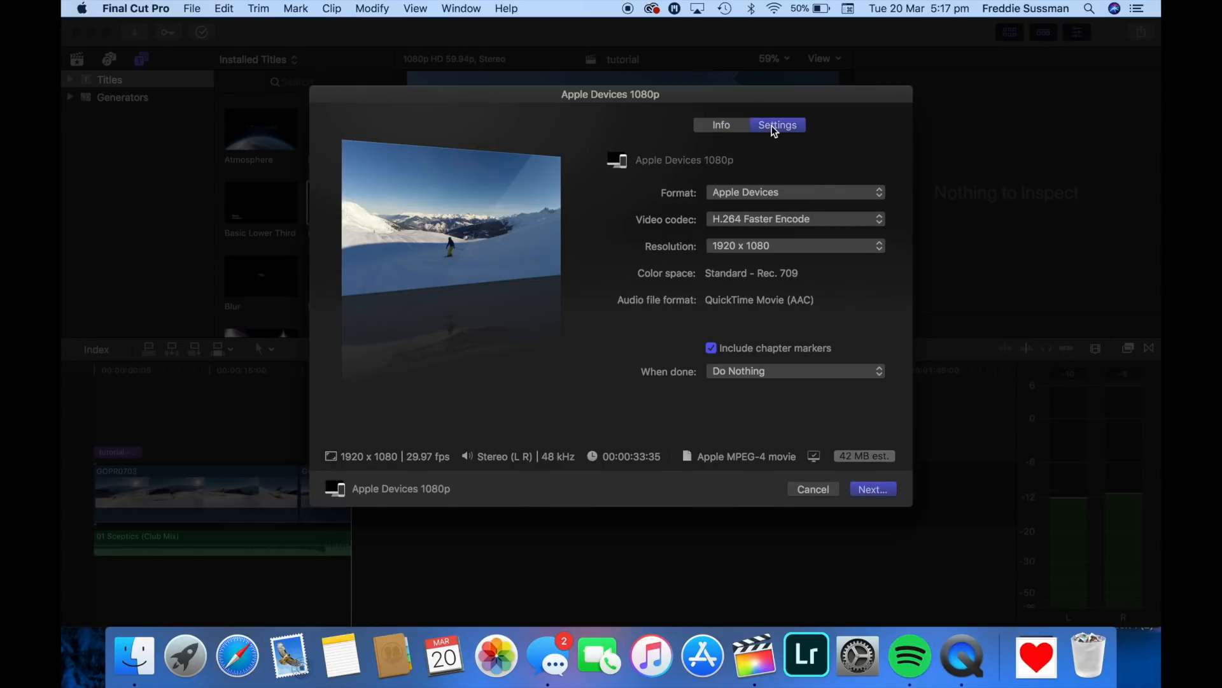
left_click(759, 216)
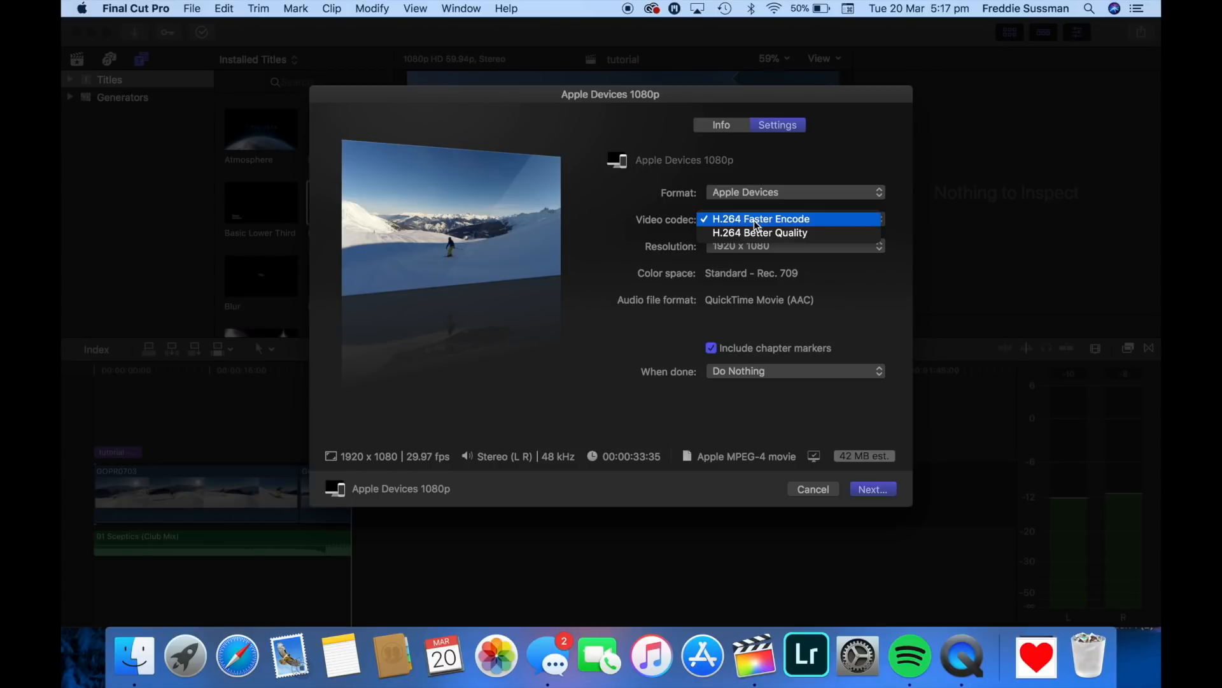
left_click(754, 220)
left_click(750, 245)
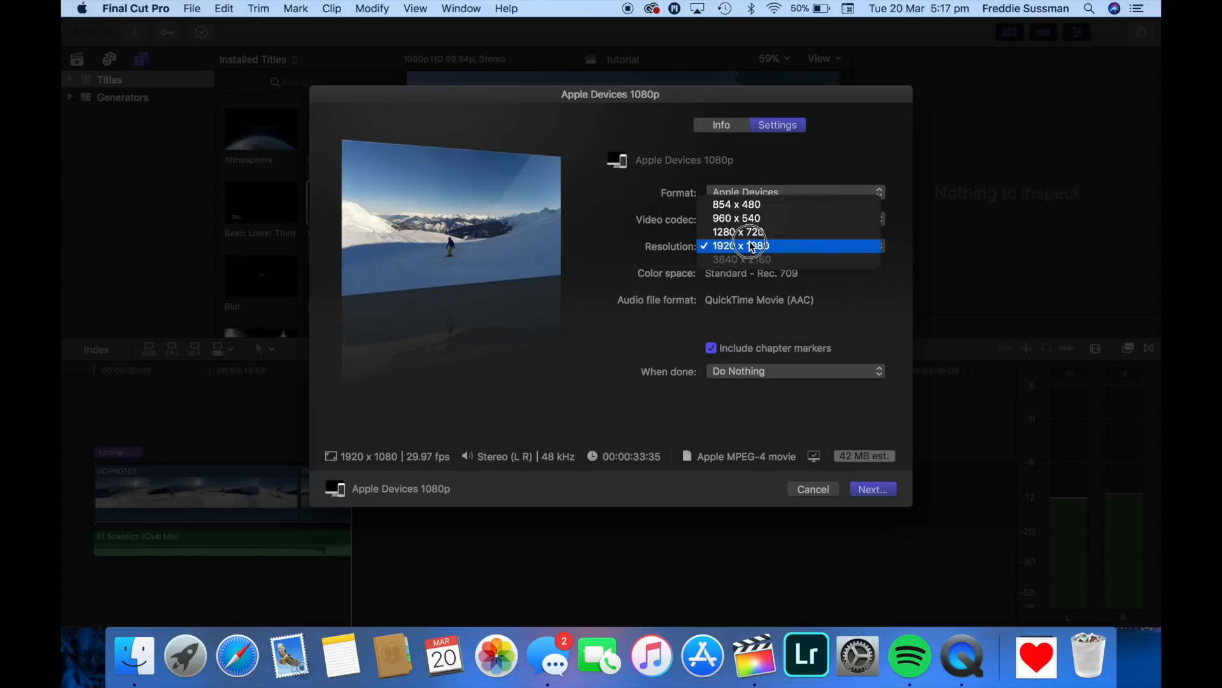
left_click(752, 246)
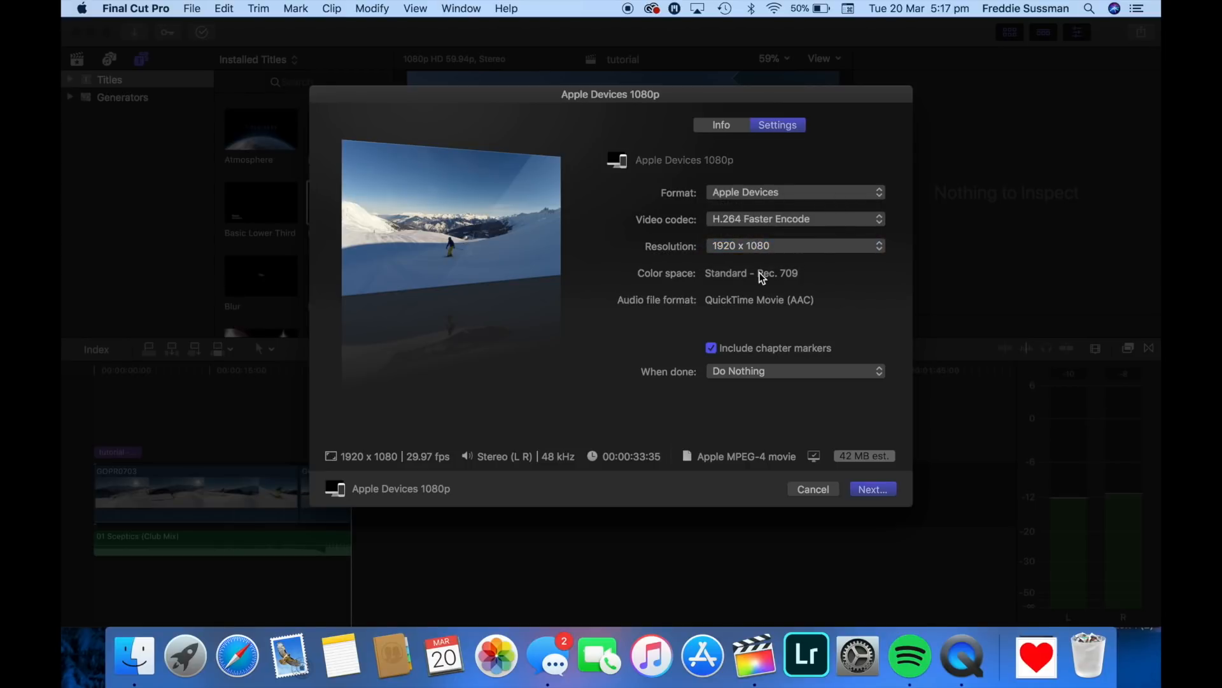
left_click(733, 125)
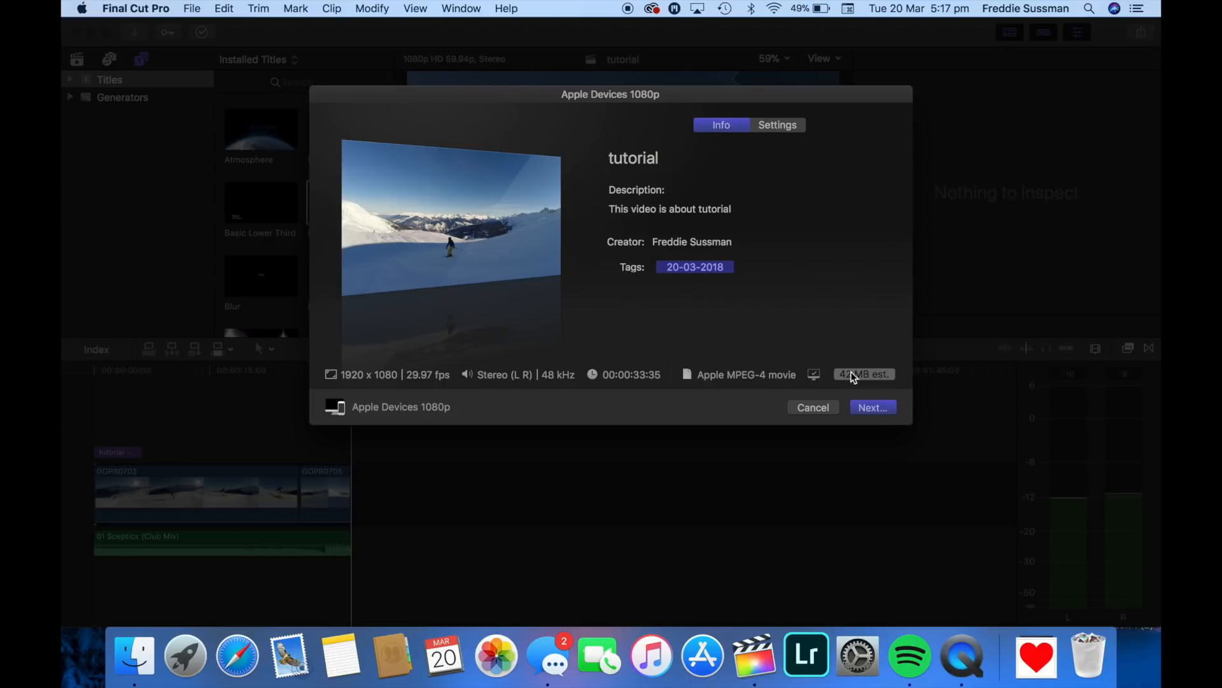
Step: Save the exported video to the Desktop under the name tutorial
left_click(864, 405)
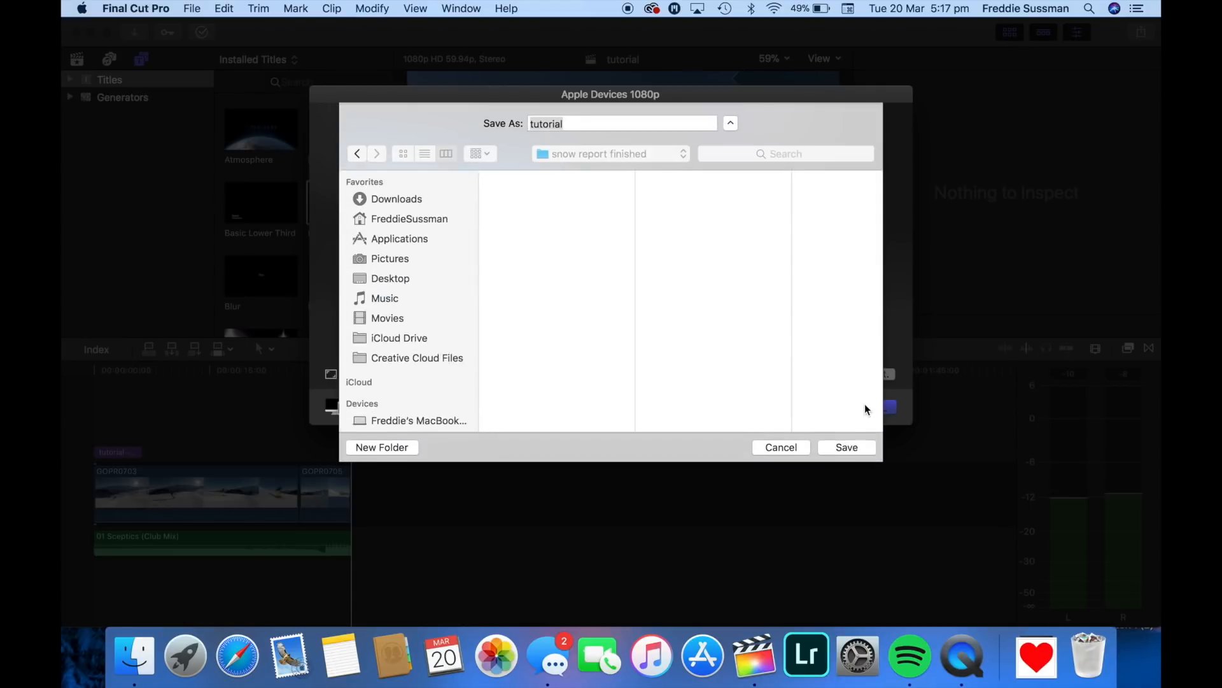
left_click(593, 124)
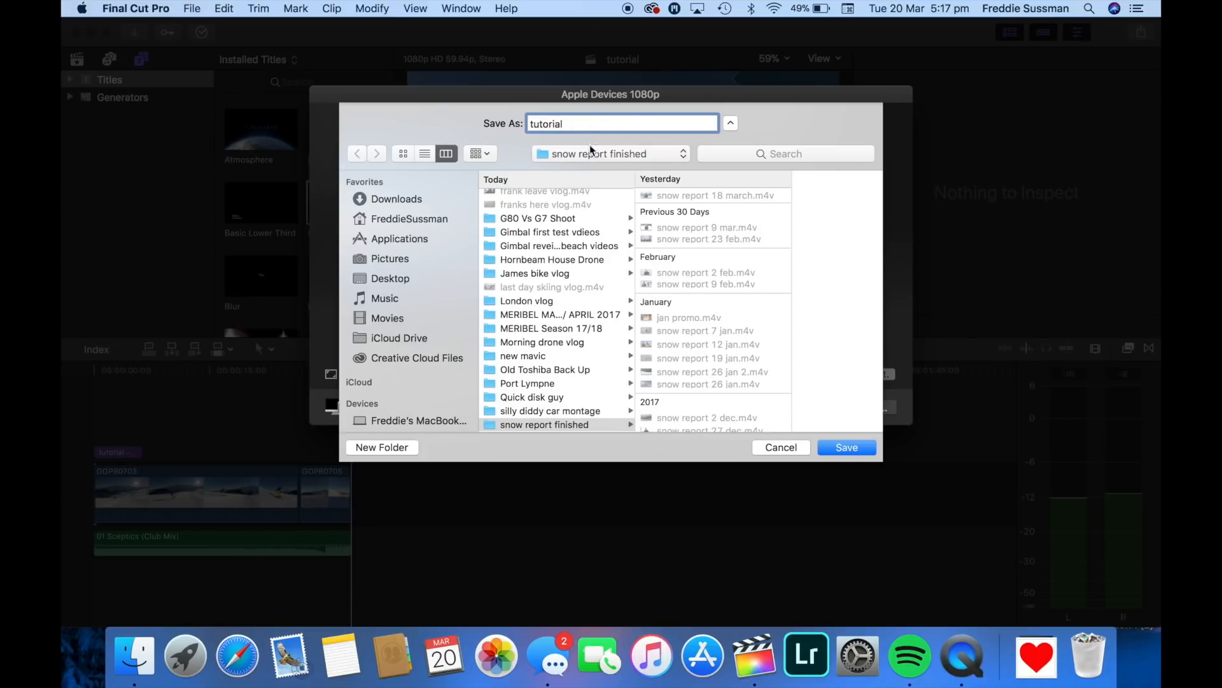
left_click(591, 152)
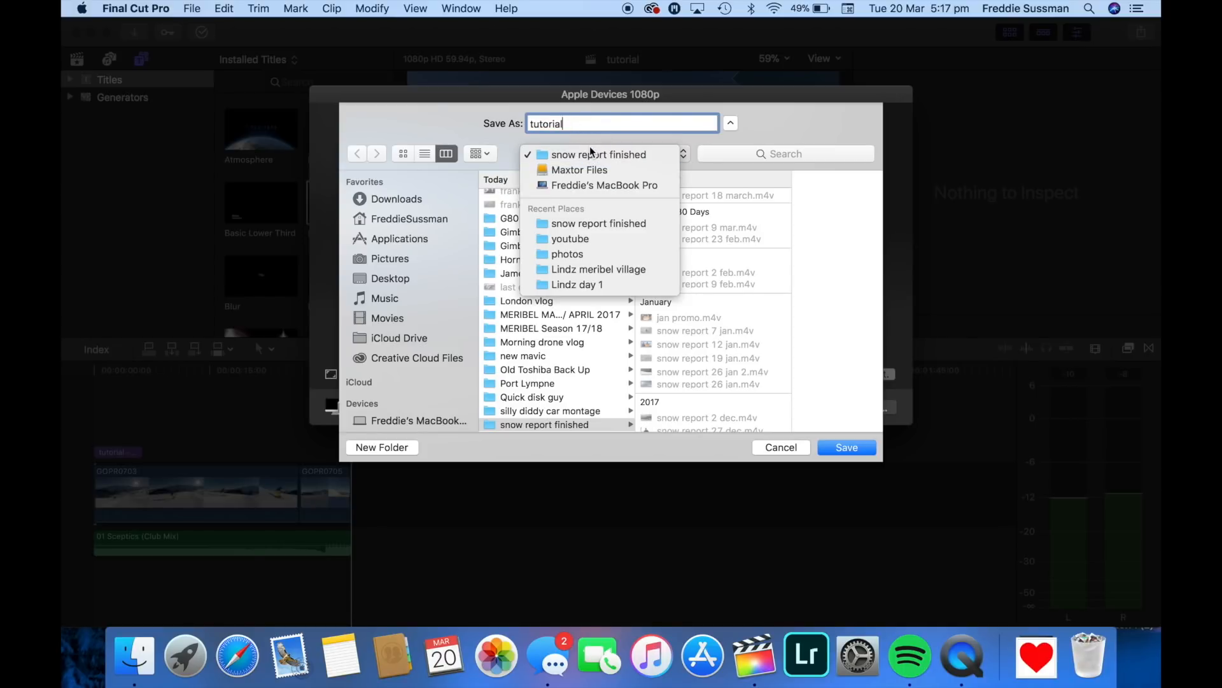
left_click(590, 148)
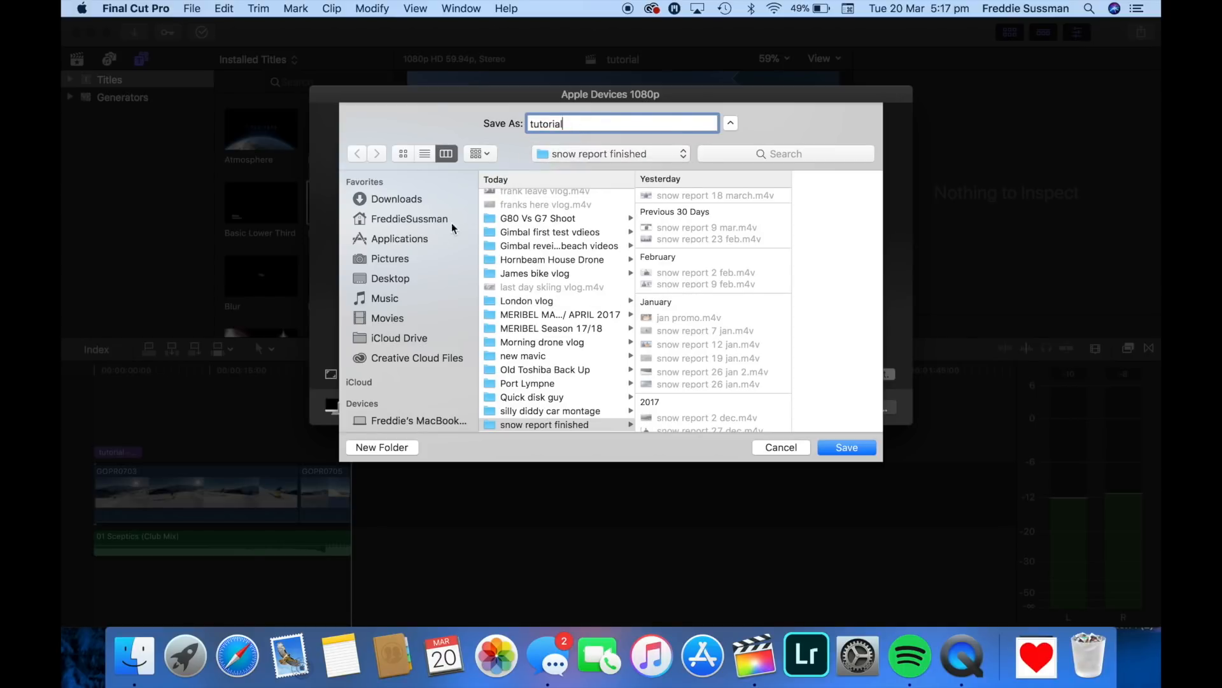
left_click(399, 278)
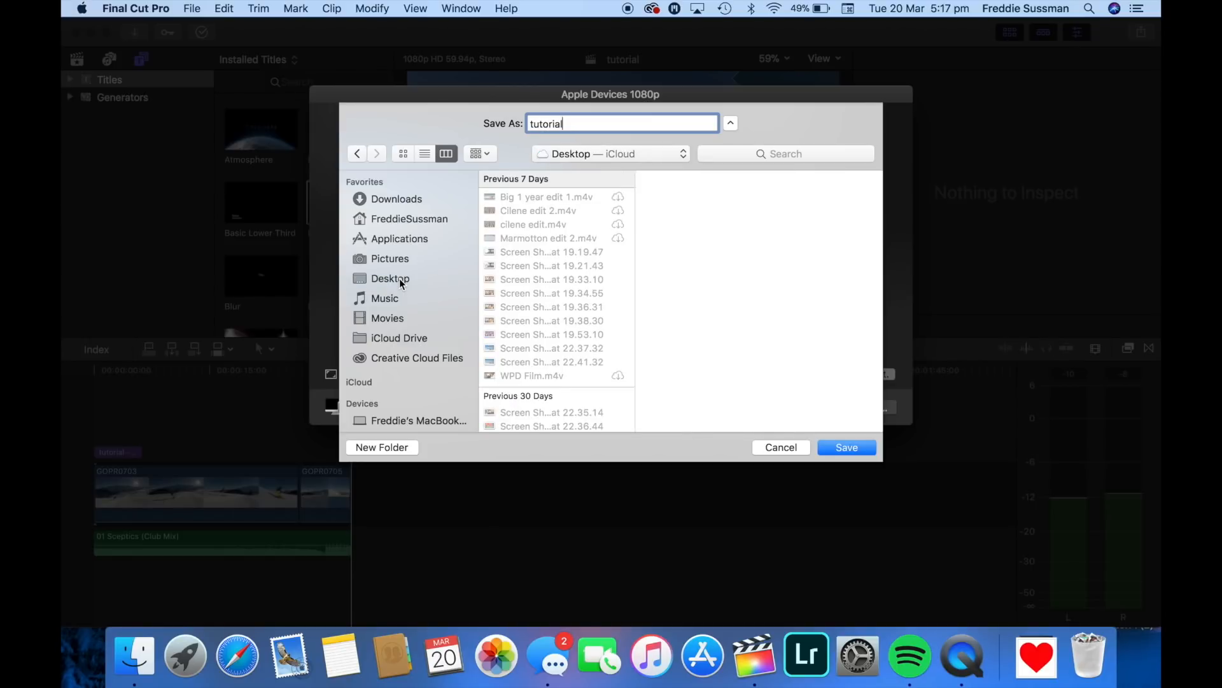
scroll(501, 304, "up", 1)
left_click(610, 155)
left_click(610, 155)
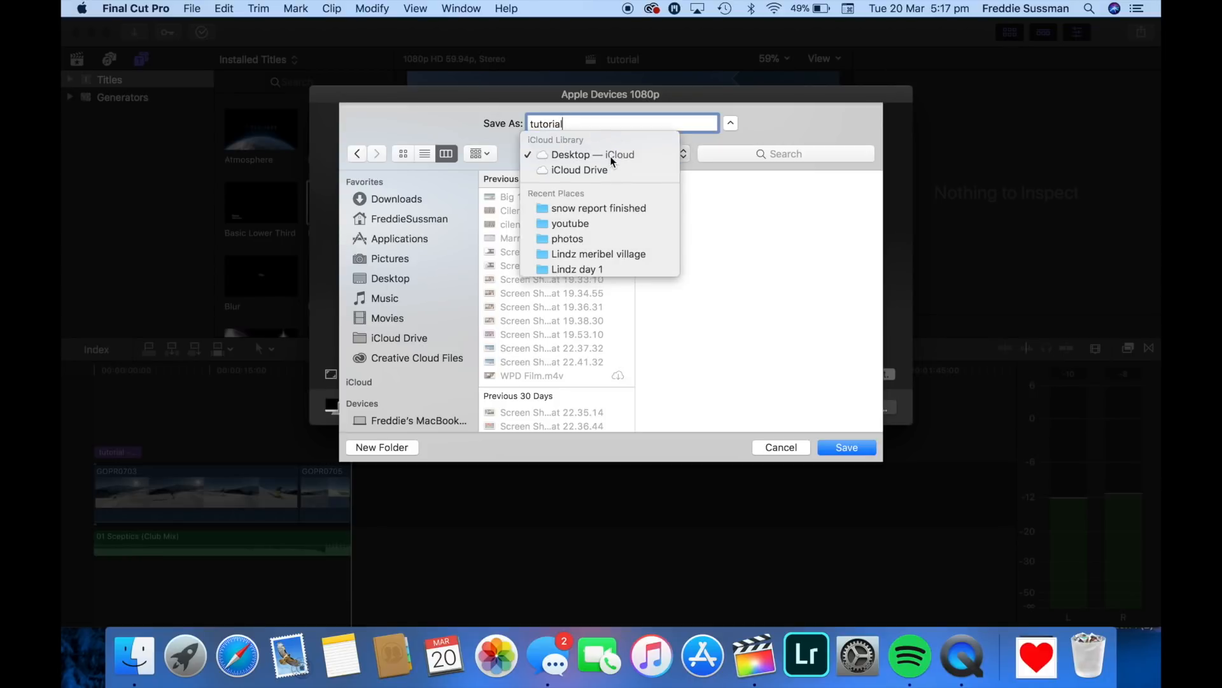
left_click(834, 446)
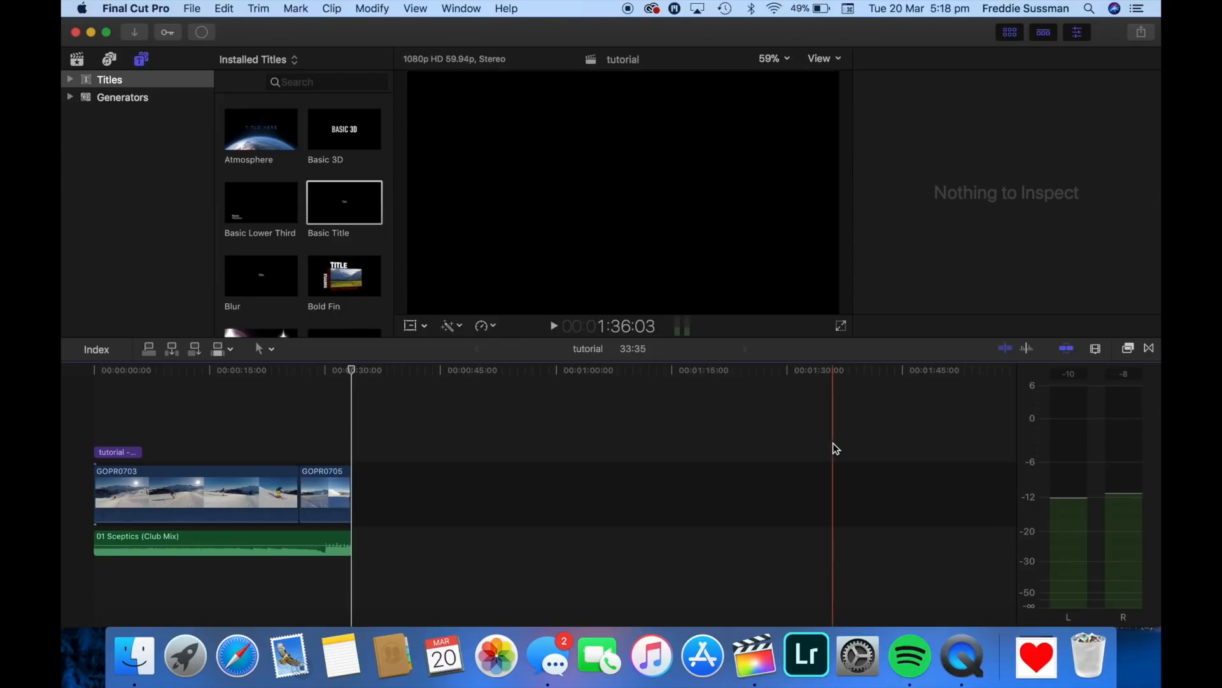
Step: Check the sharing progress in Background Tasks, then dismiss the export notification and the task window
left_click(202, 32)
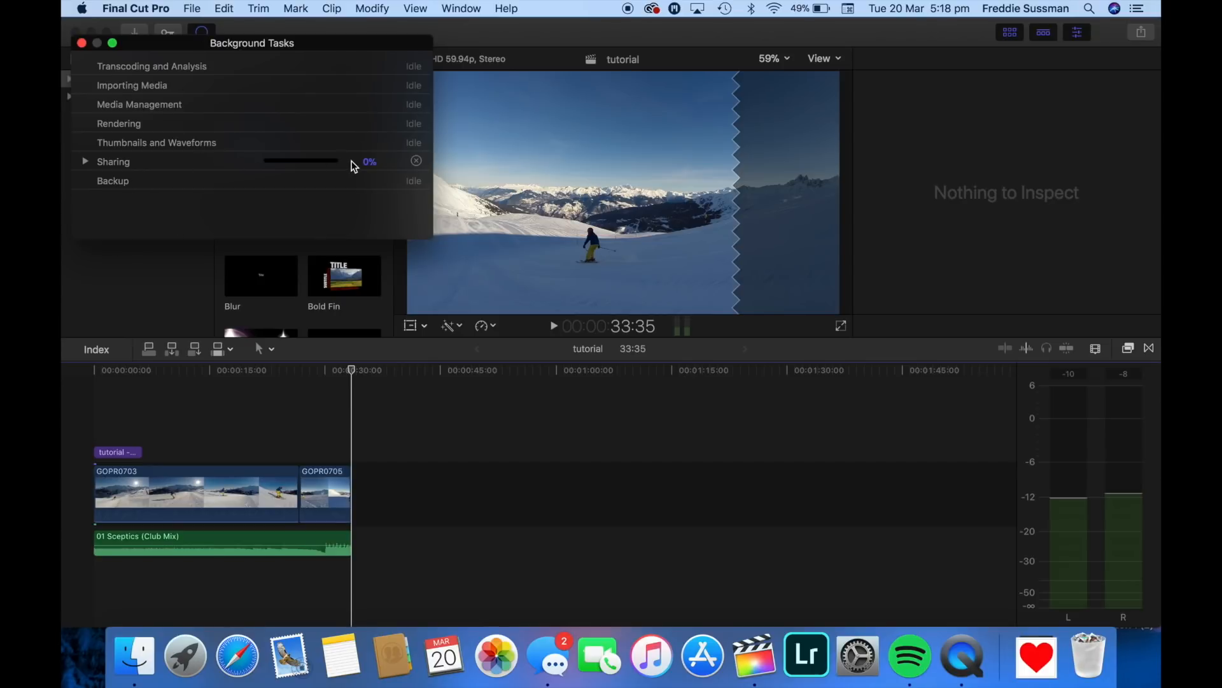
left_click(270, 320)
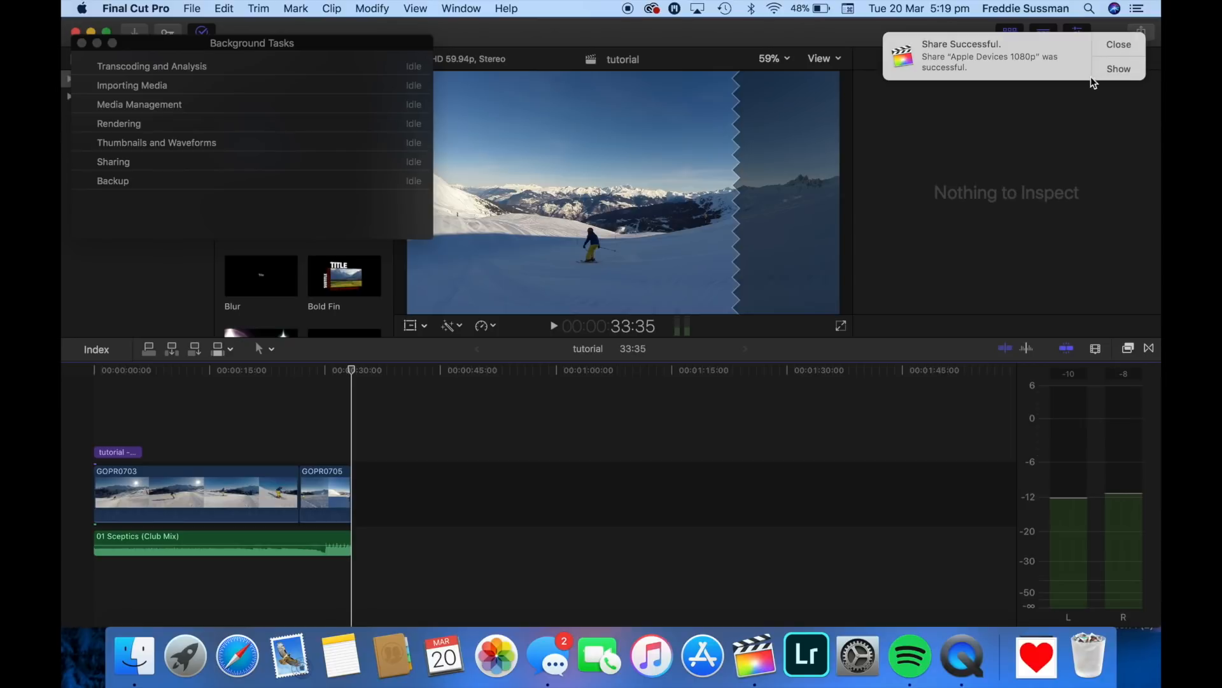
left_click(1124, 46)
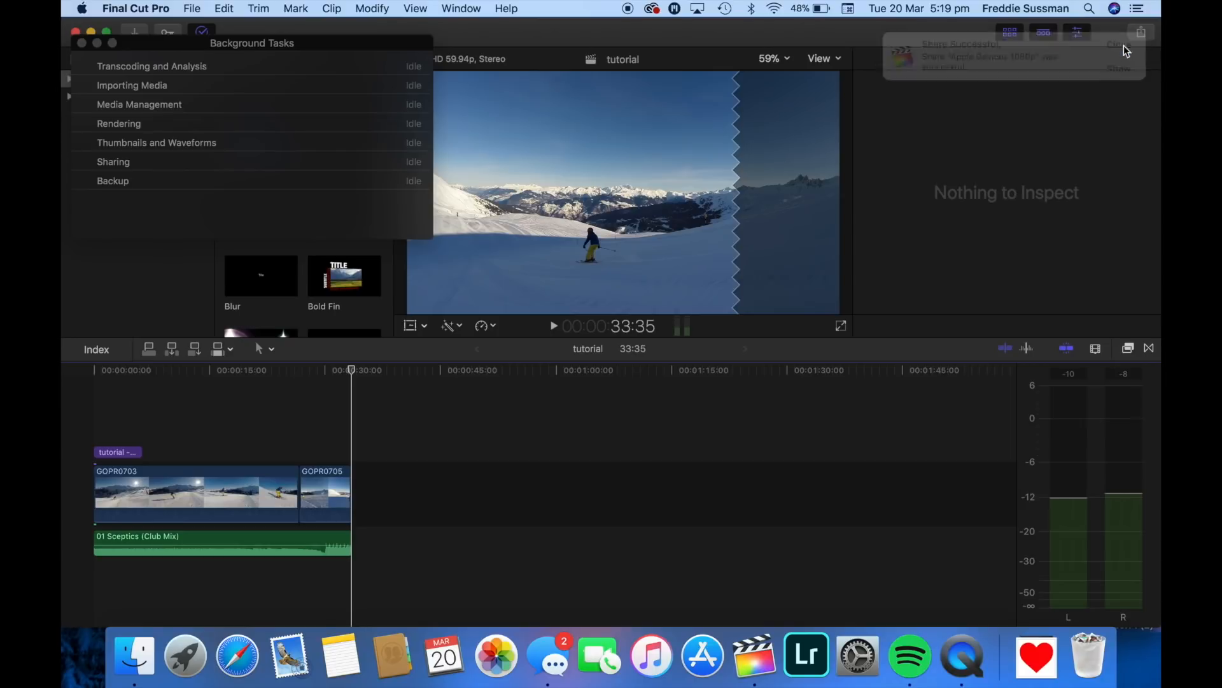
left_click(82, 43)
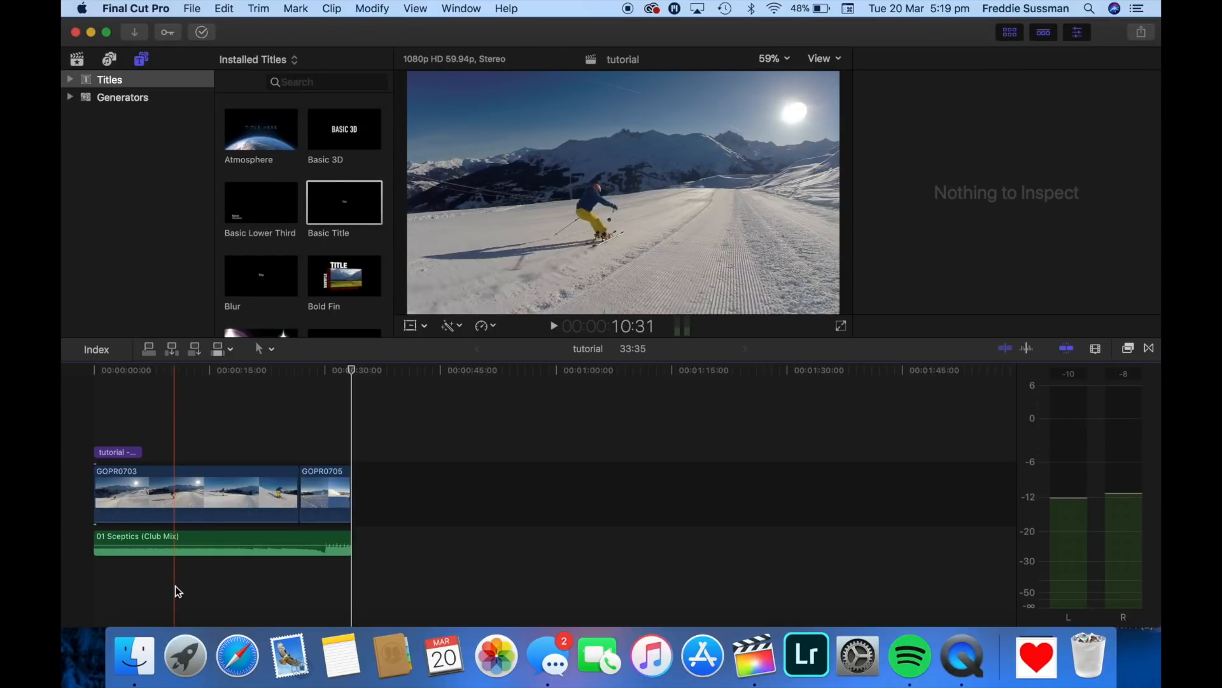
Step: Switch to Finder and locate the exported tutorial.m4v in the Desktop folder and on the desktop itself
left_click(134, 656)
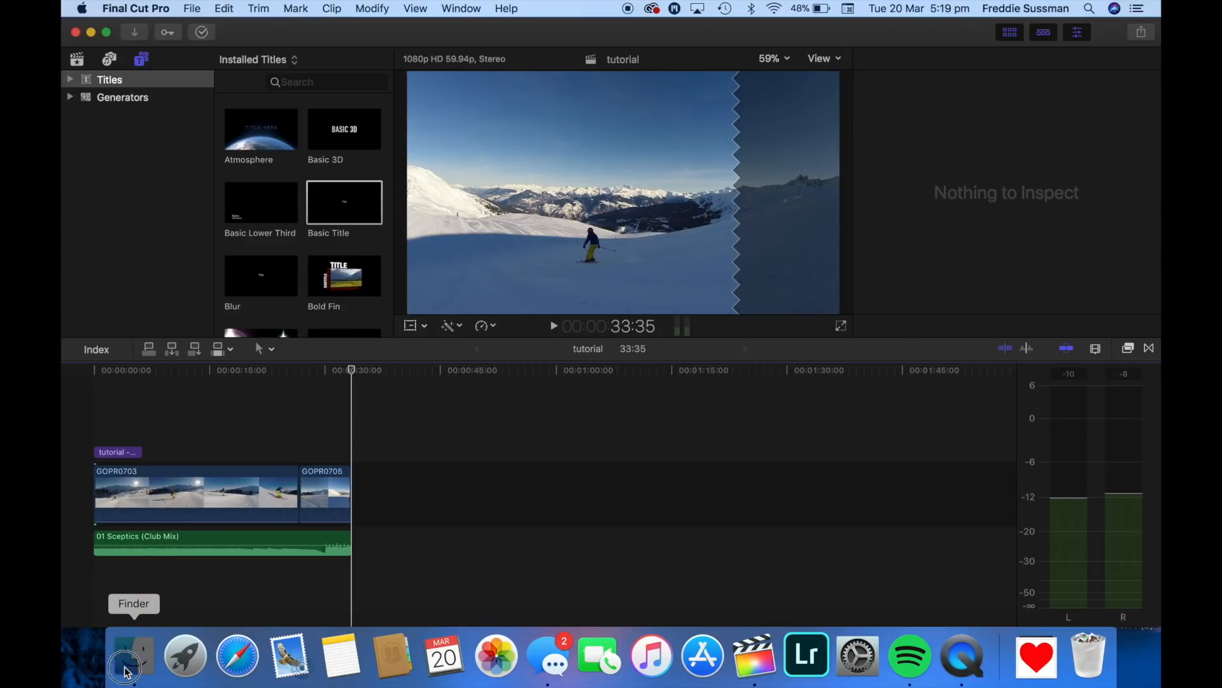
left_click(369, 256)
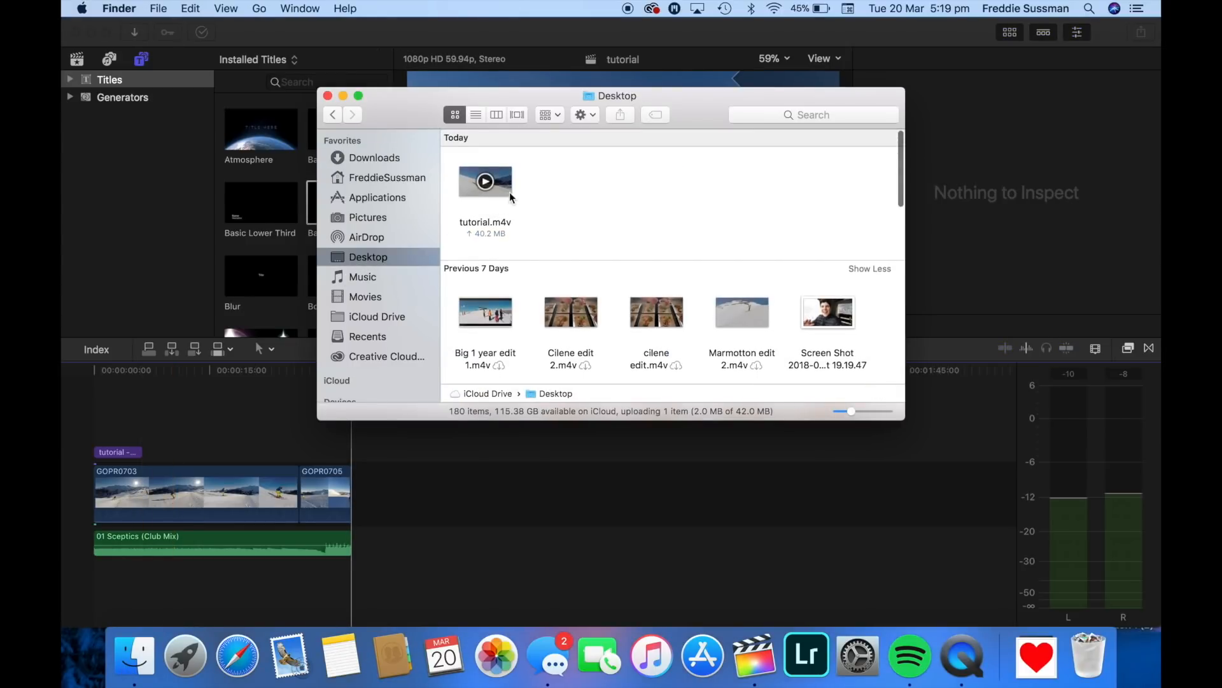
left_click(505, 191)
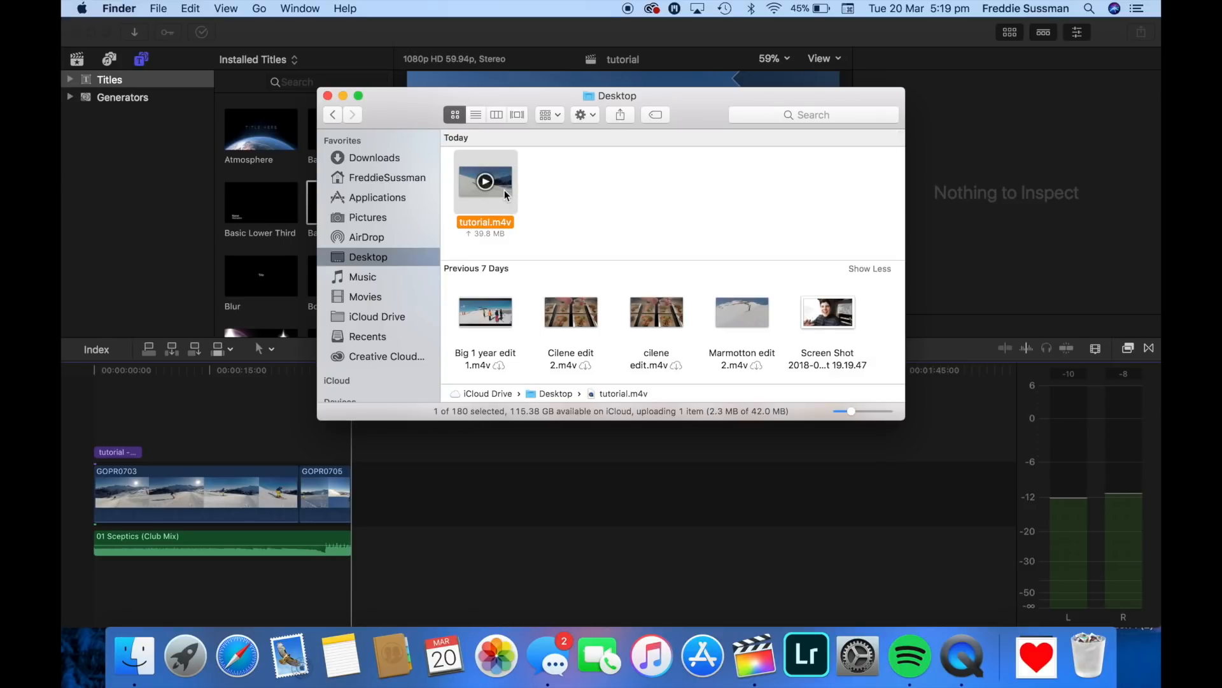
key("F11")
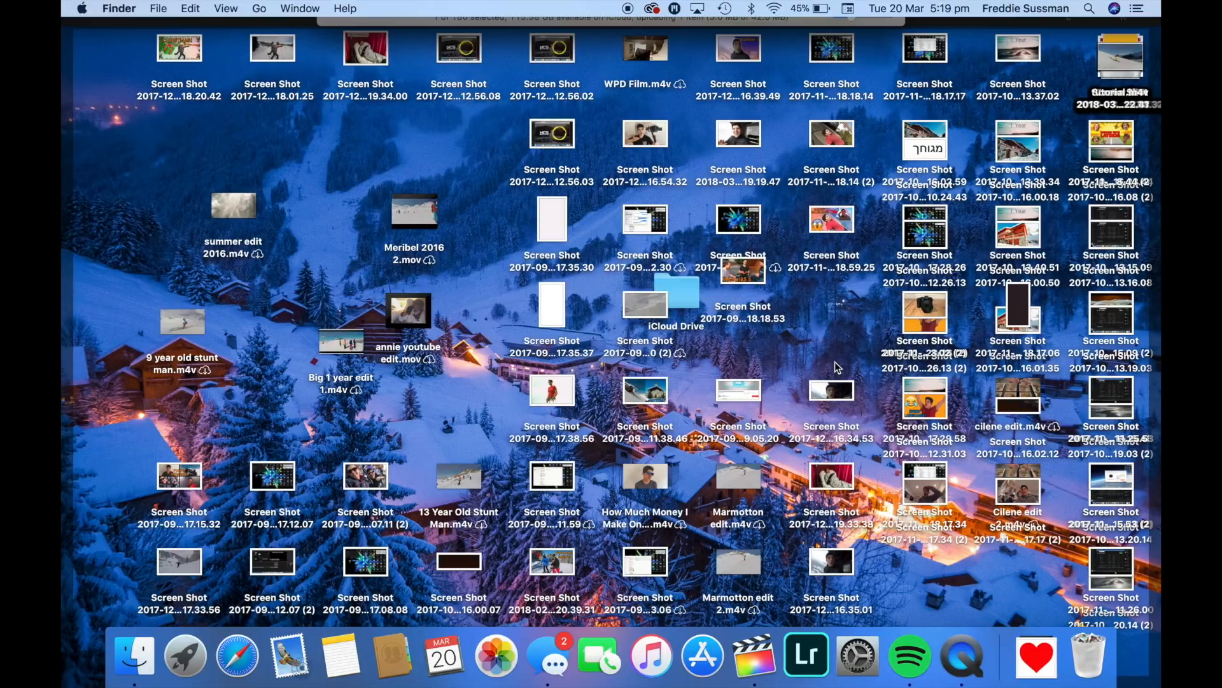
left_click(1136, 65)
key("F11")
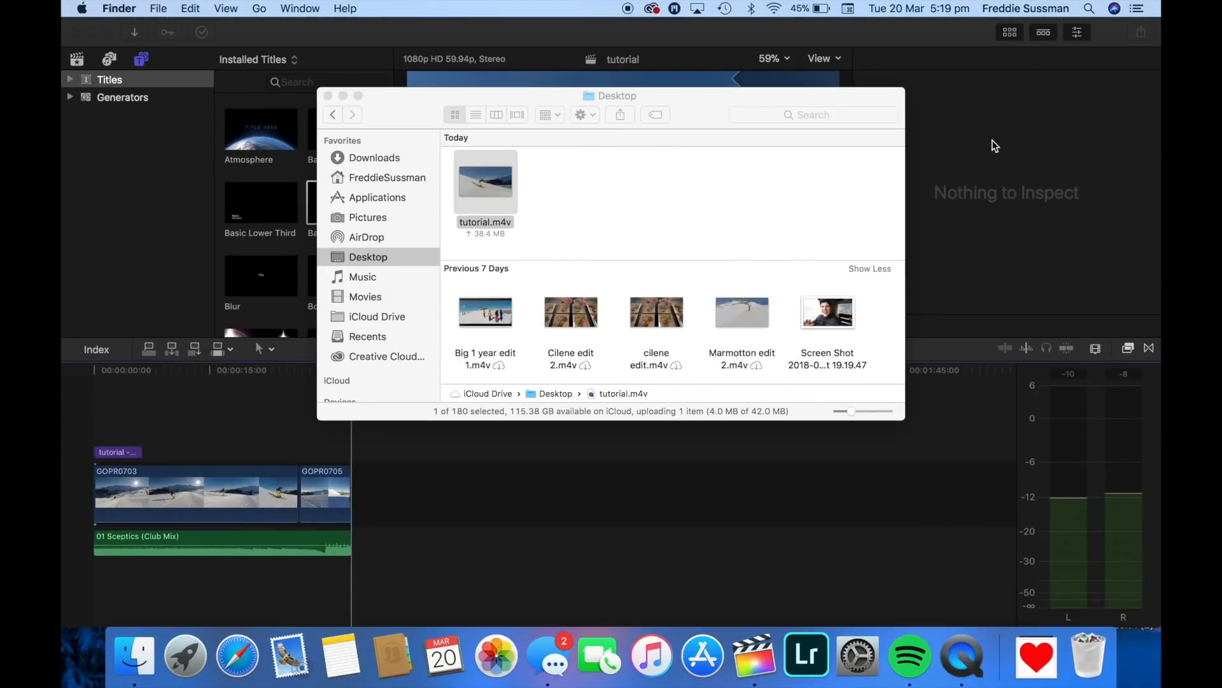
scroll(391, 242, "down", 5)
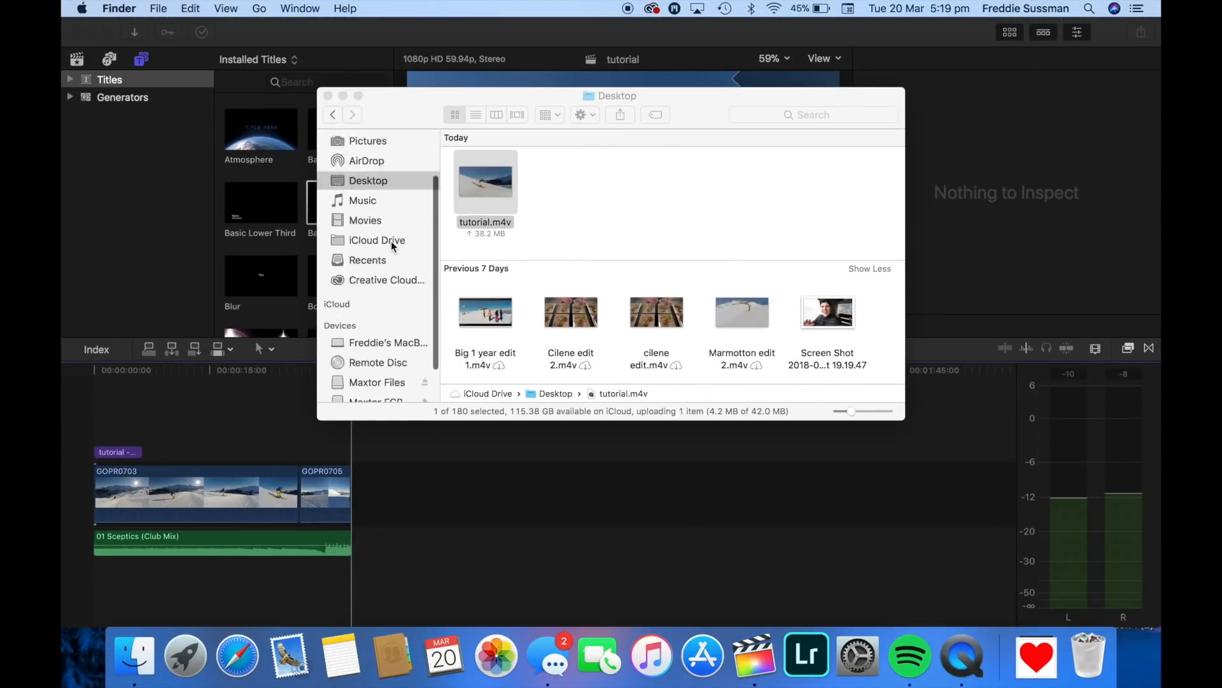
scroll(393, 252, "up", 5)
Step: Return to Final Cut Pro and select the GOPR0703 clip in the timeline
key("super+o")
left_click(119, 28)
key("space")
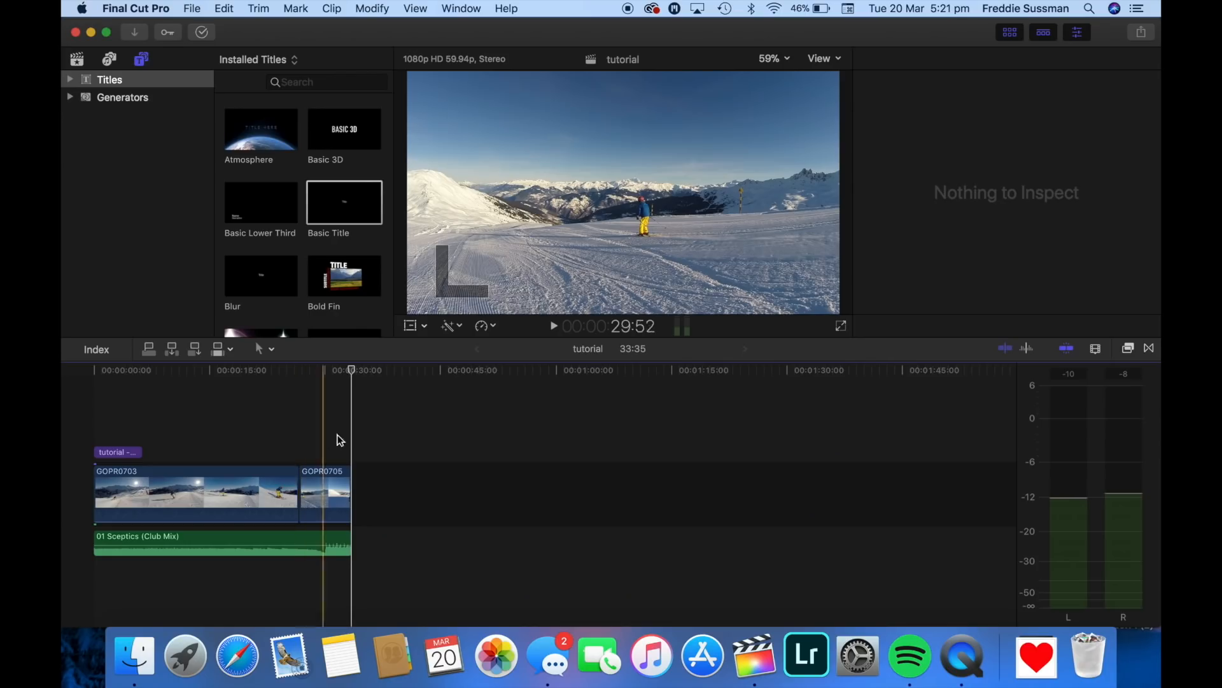
left_click(251, 508)
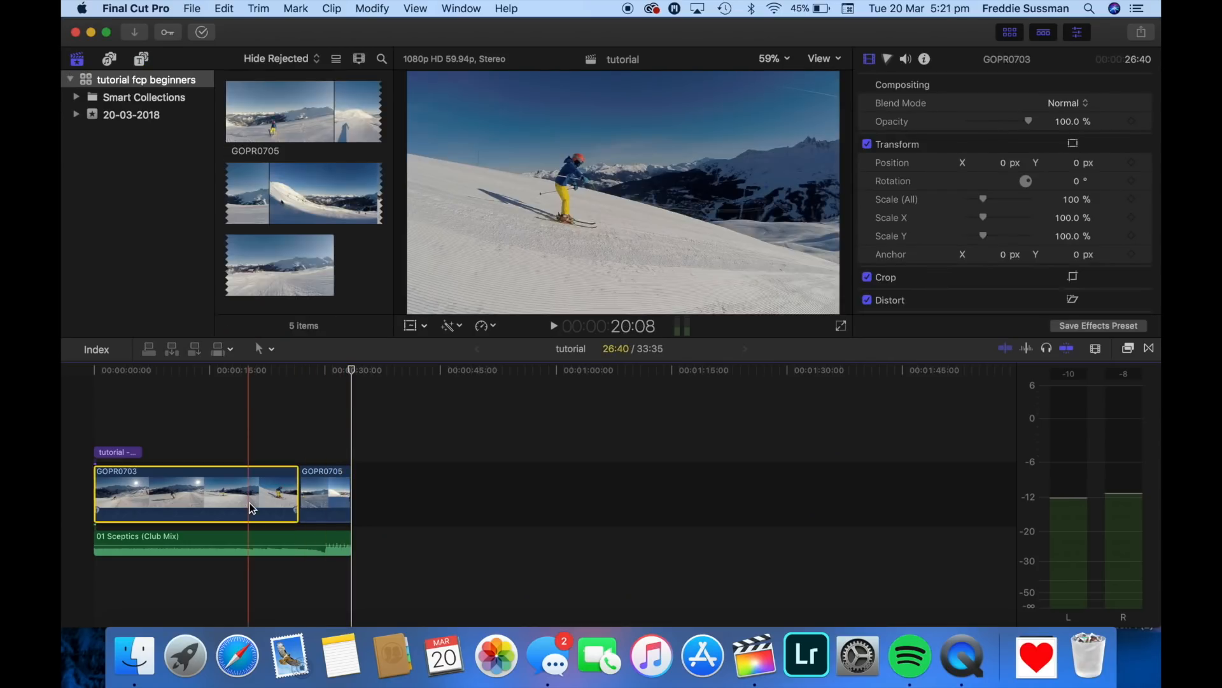